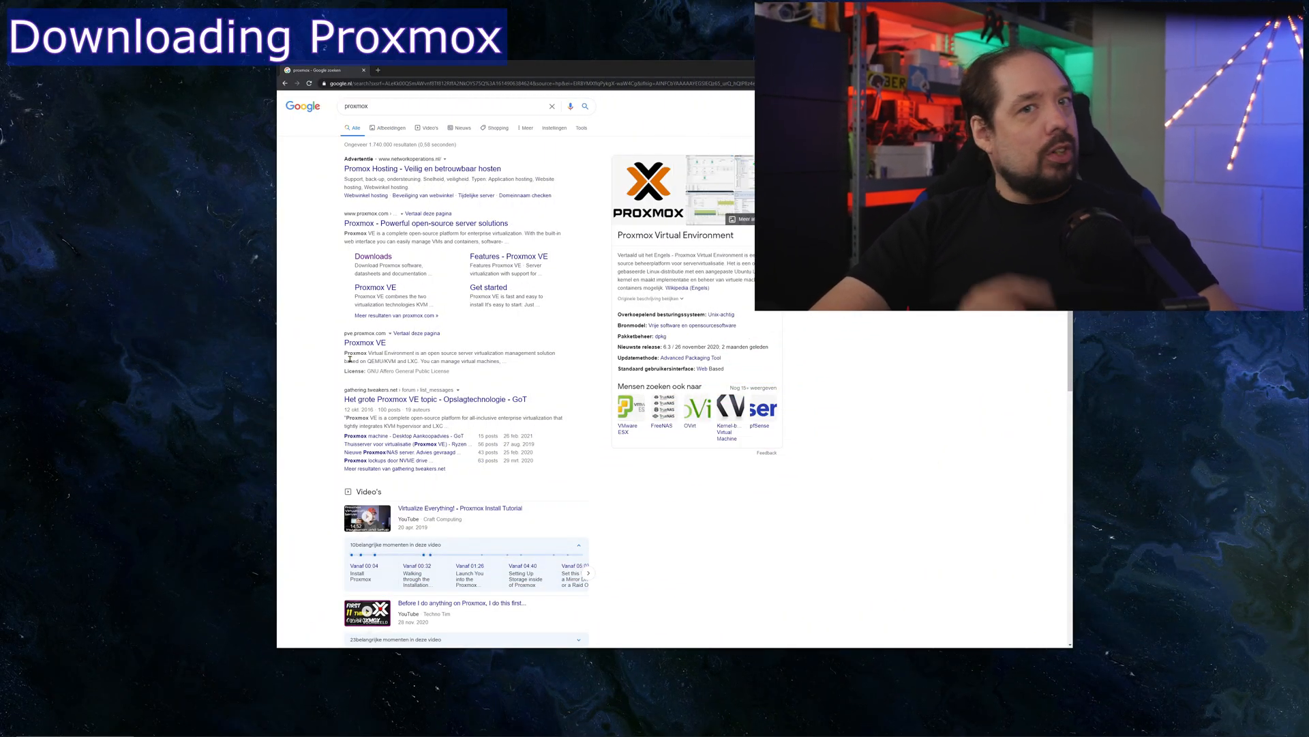
Step: From proxmox.com Downloads > Proxmox Virtual Environment > ISO Images, download the Proxmox VE 6.3 ISO installer
click(371, 227)
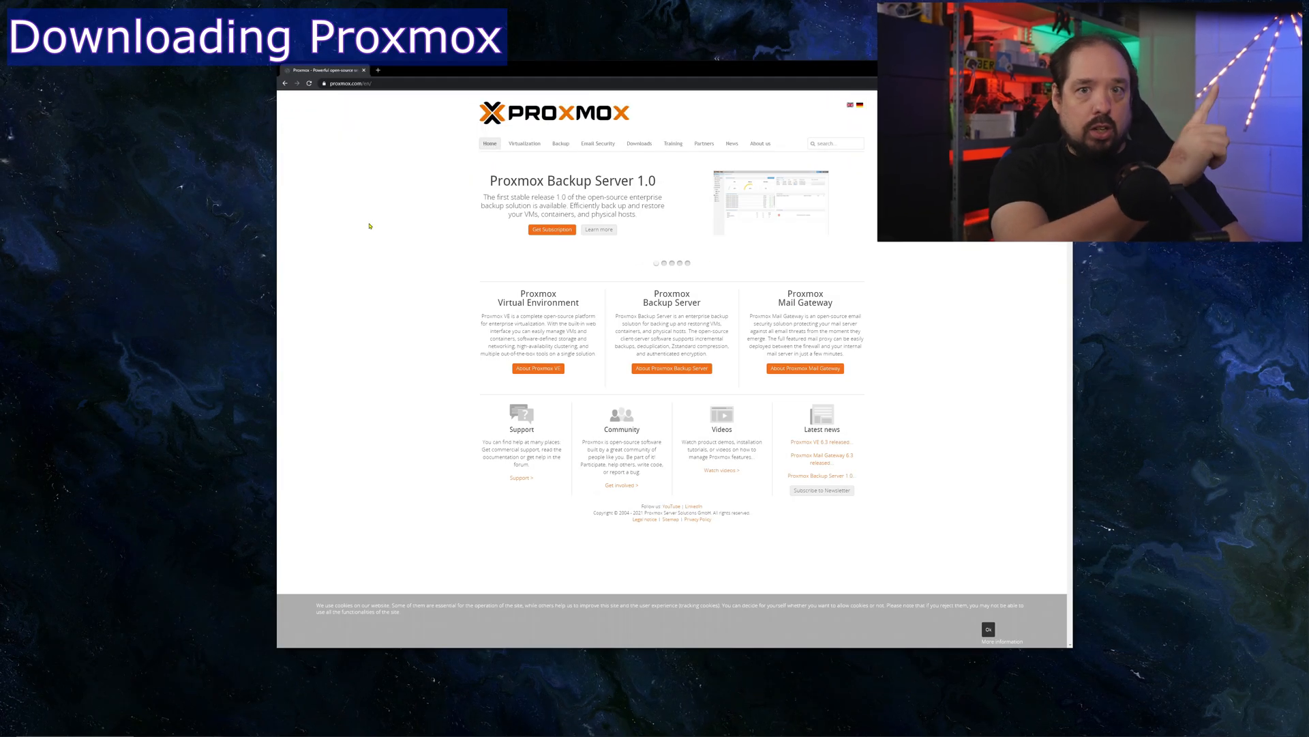
click(639, 143)
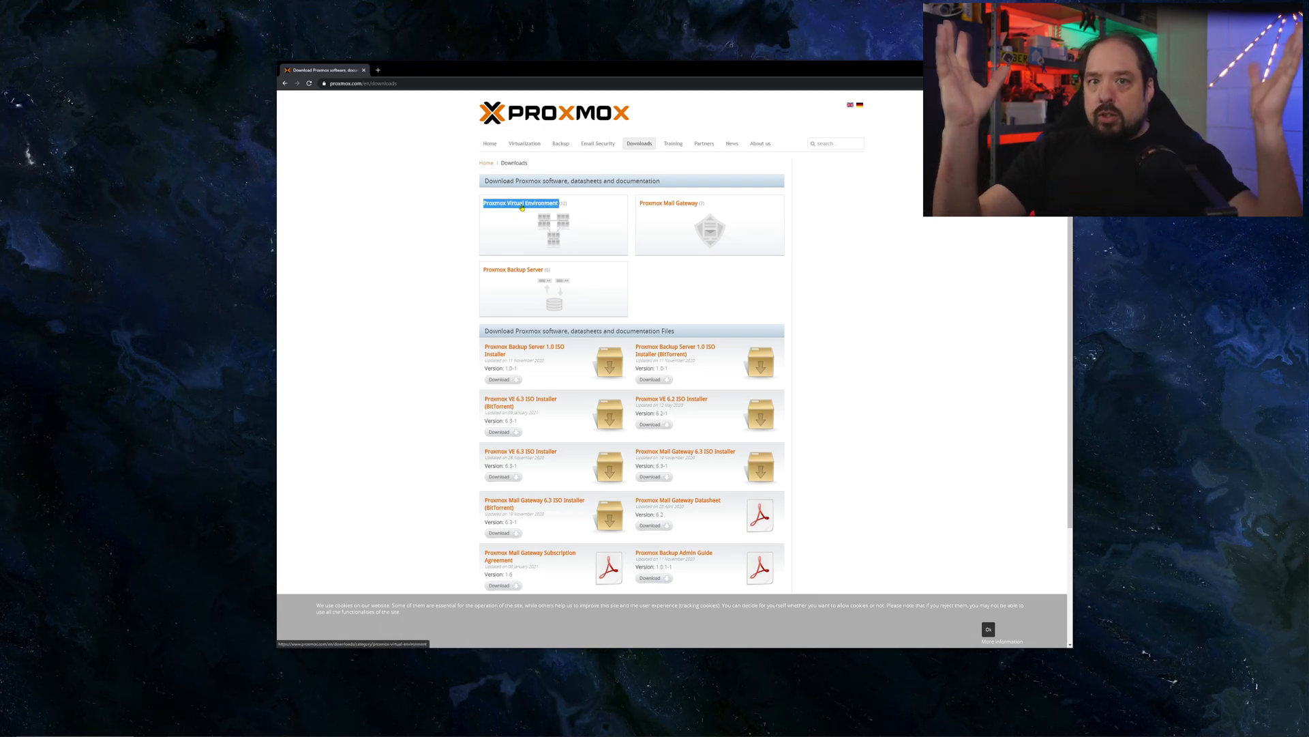
click(522, 204)
click(509, 210)
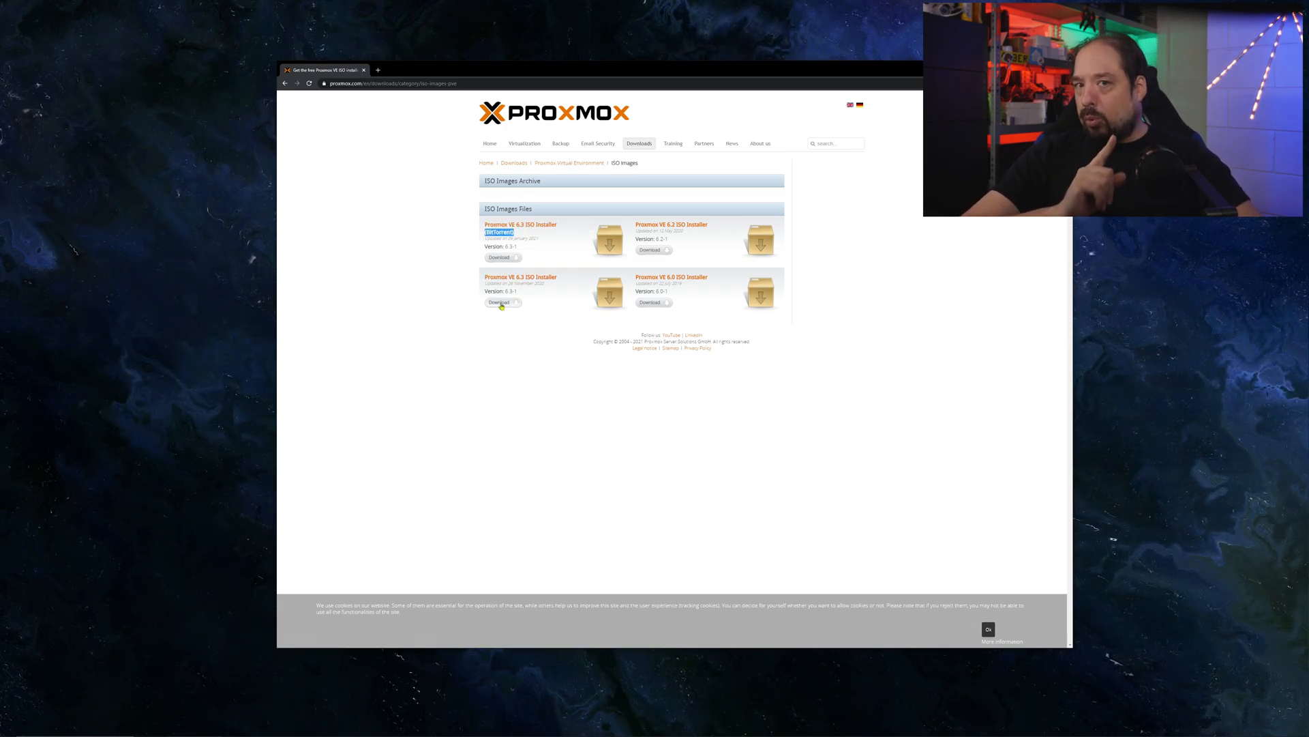
click(505, 305)
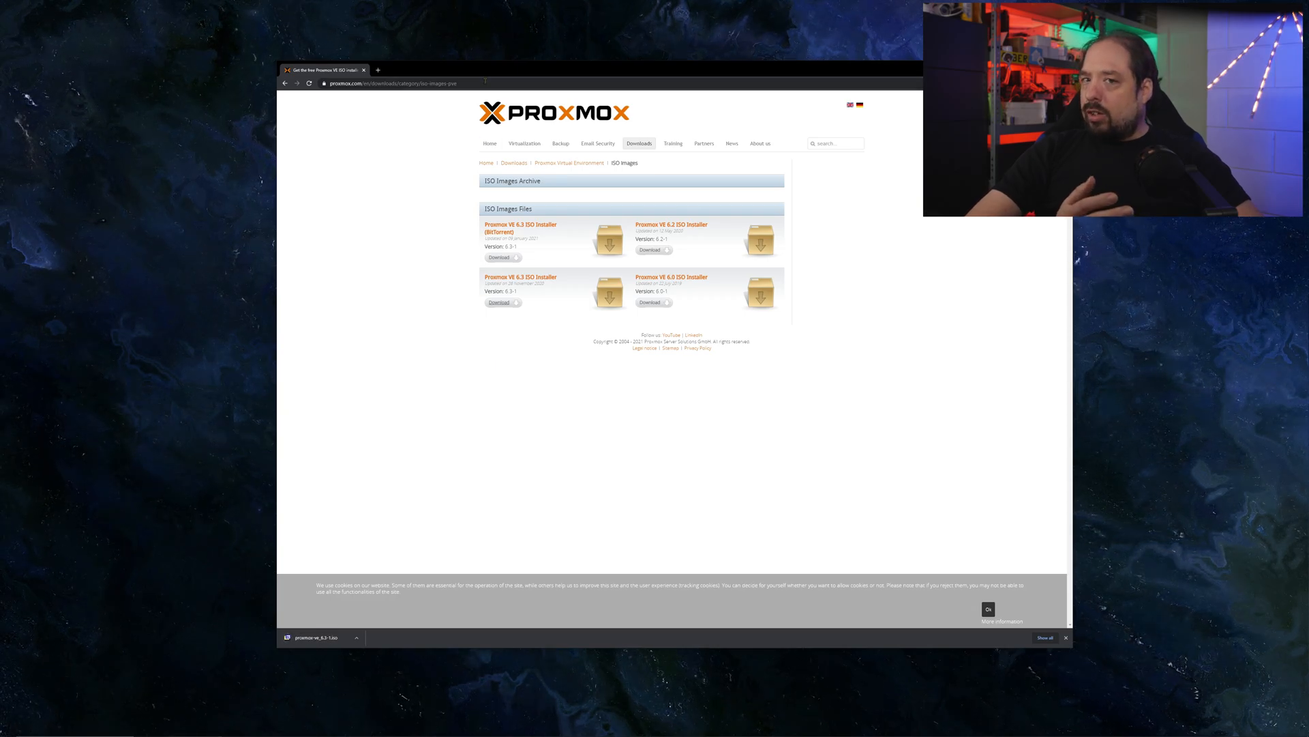
text(balena)
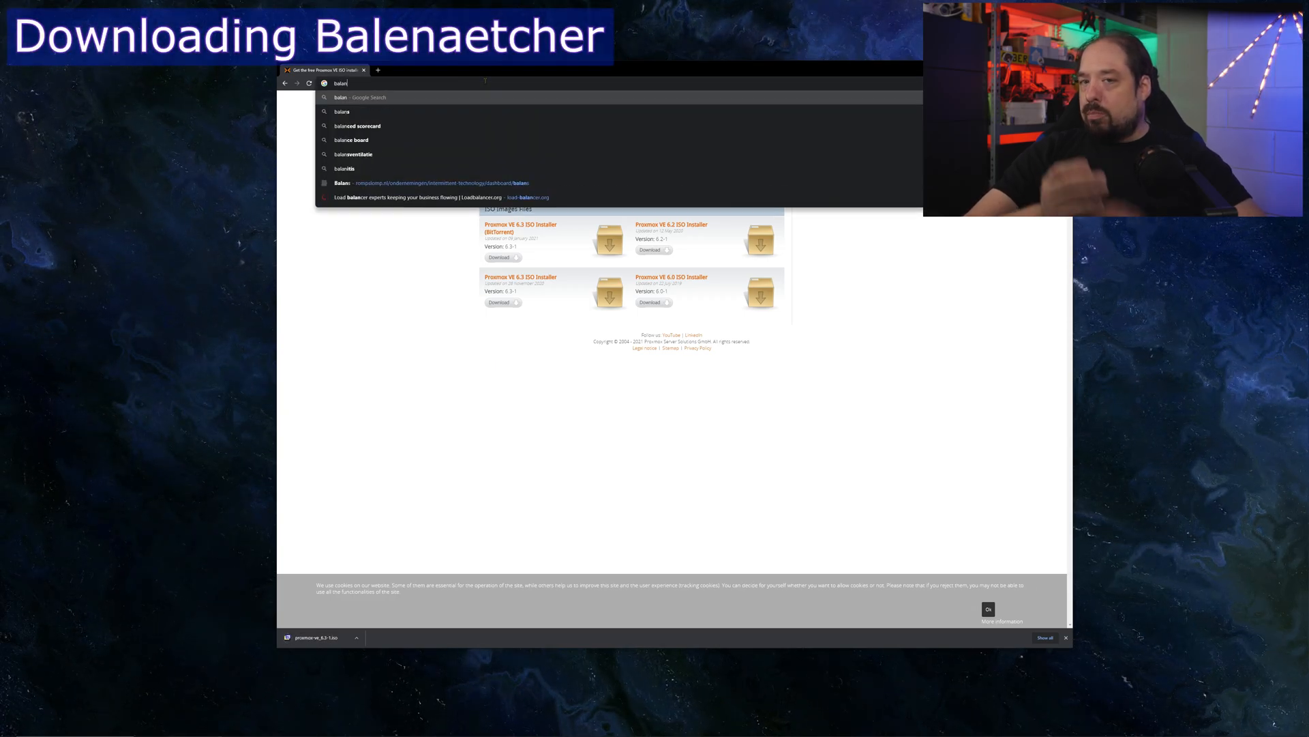
text(etcher)
Step: Search for balenaetcher, go to balena.io and download balenaEtcher for Windows
key(Return)
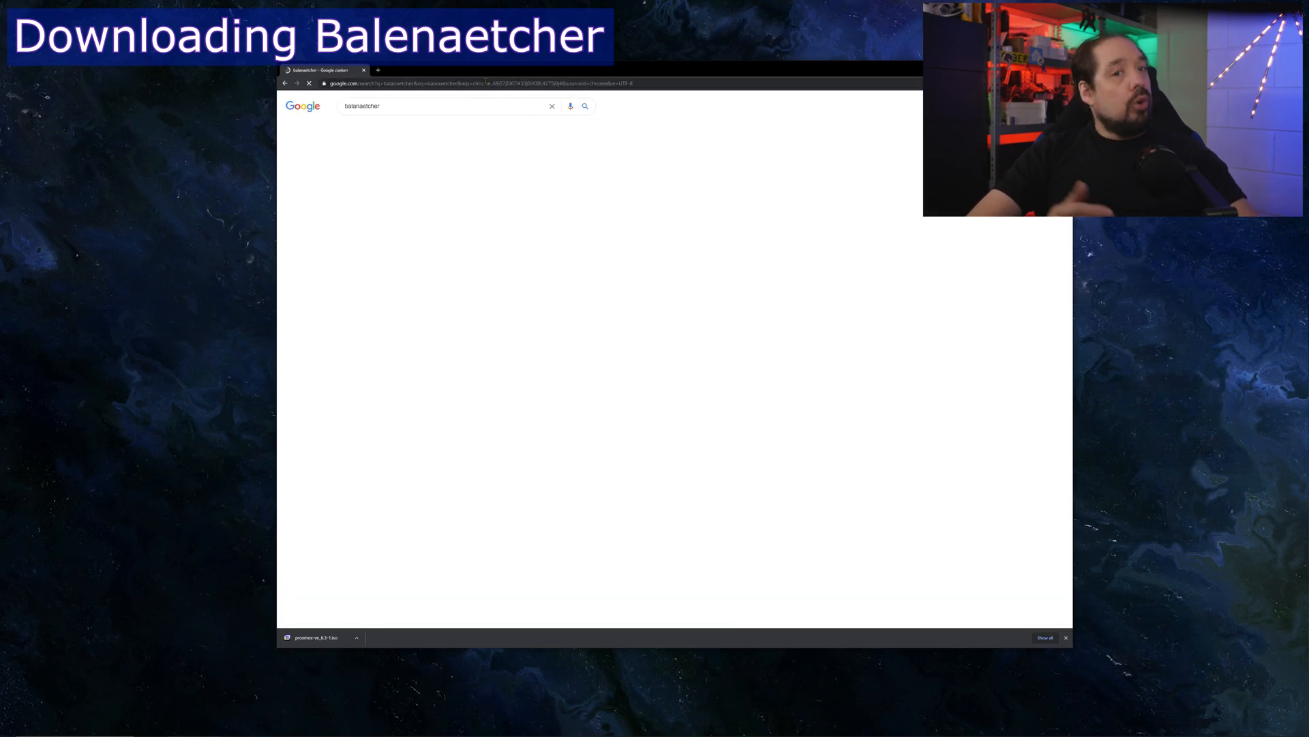
click(430, 195)
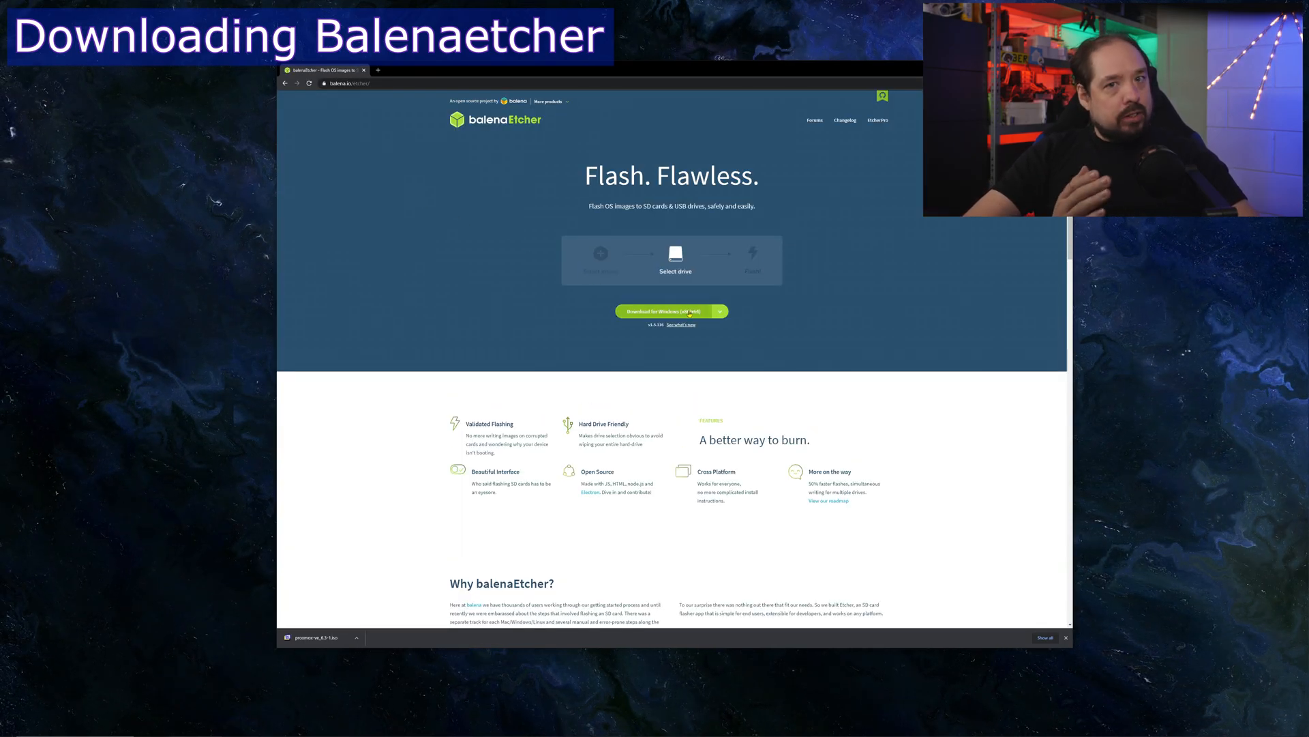
click(688, 313)
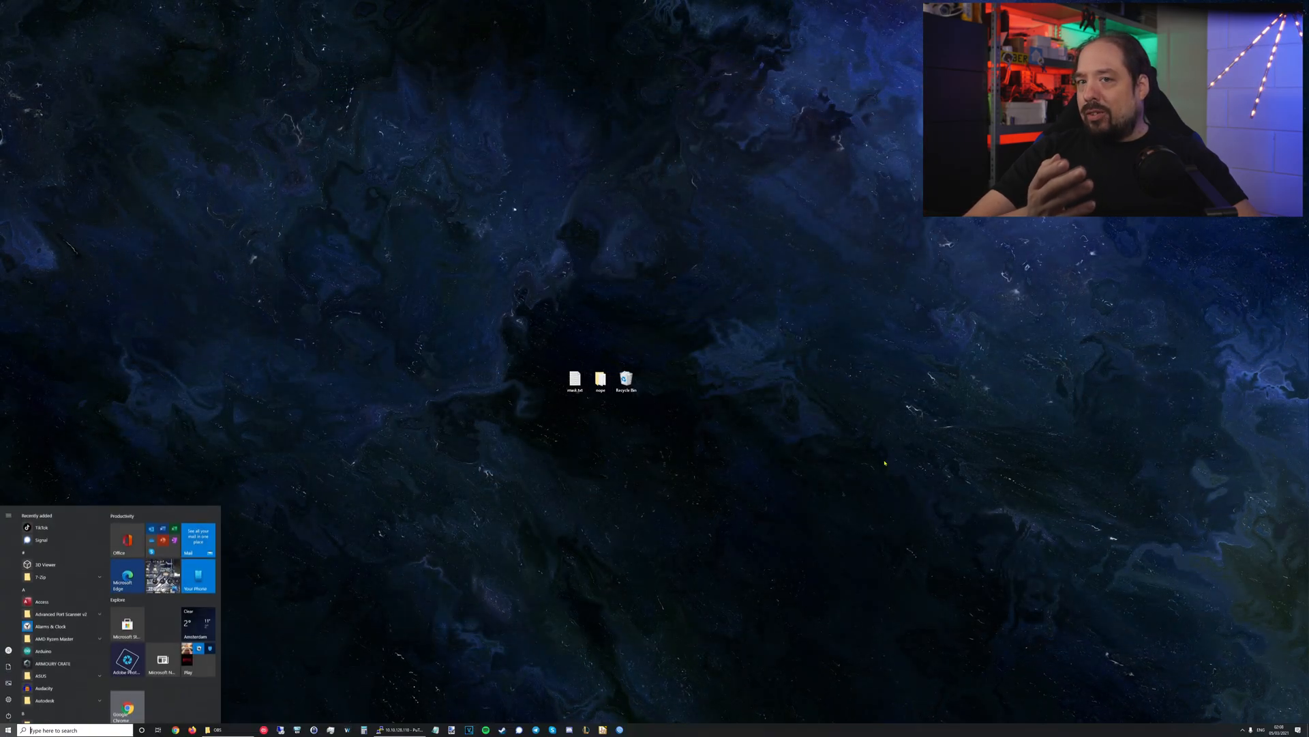
text(ba)
Step: Launch balenaEtcher from the Start menu and choose Flash from file to pick an image
key(Down)
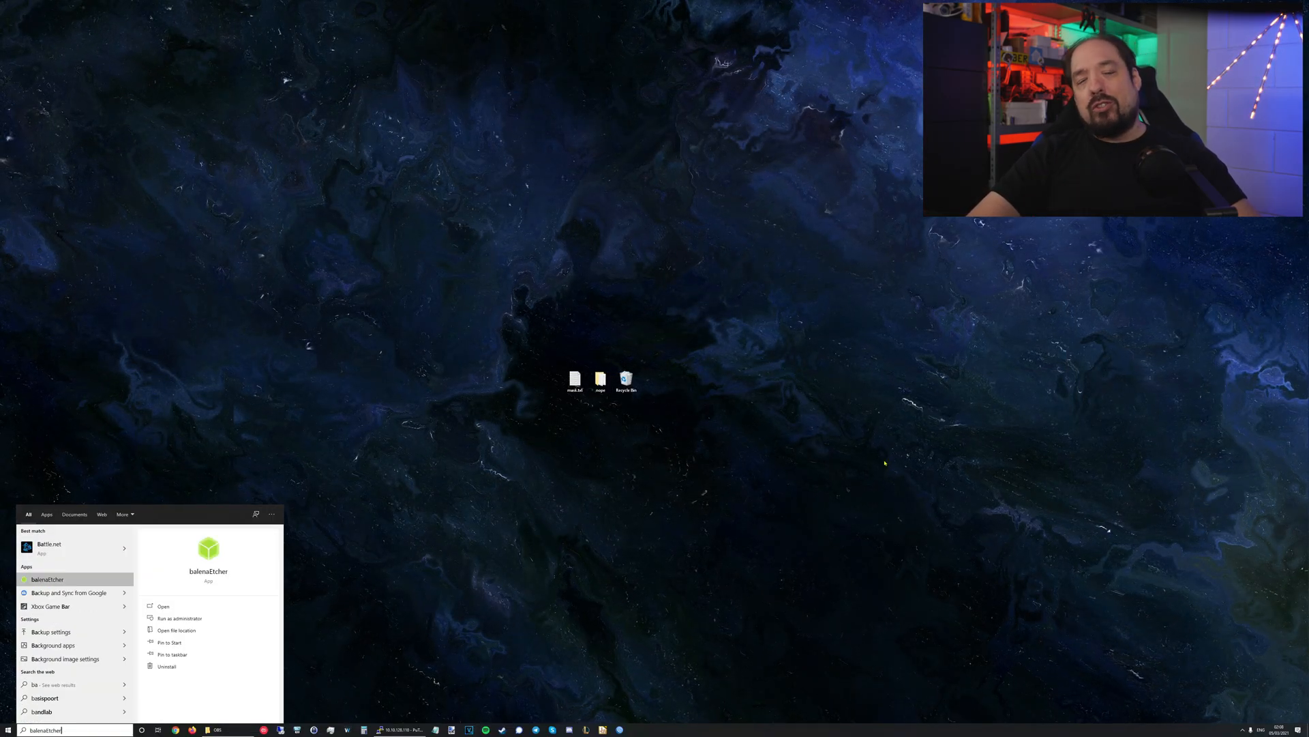
key(Return)
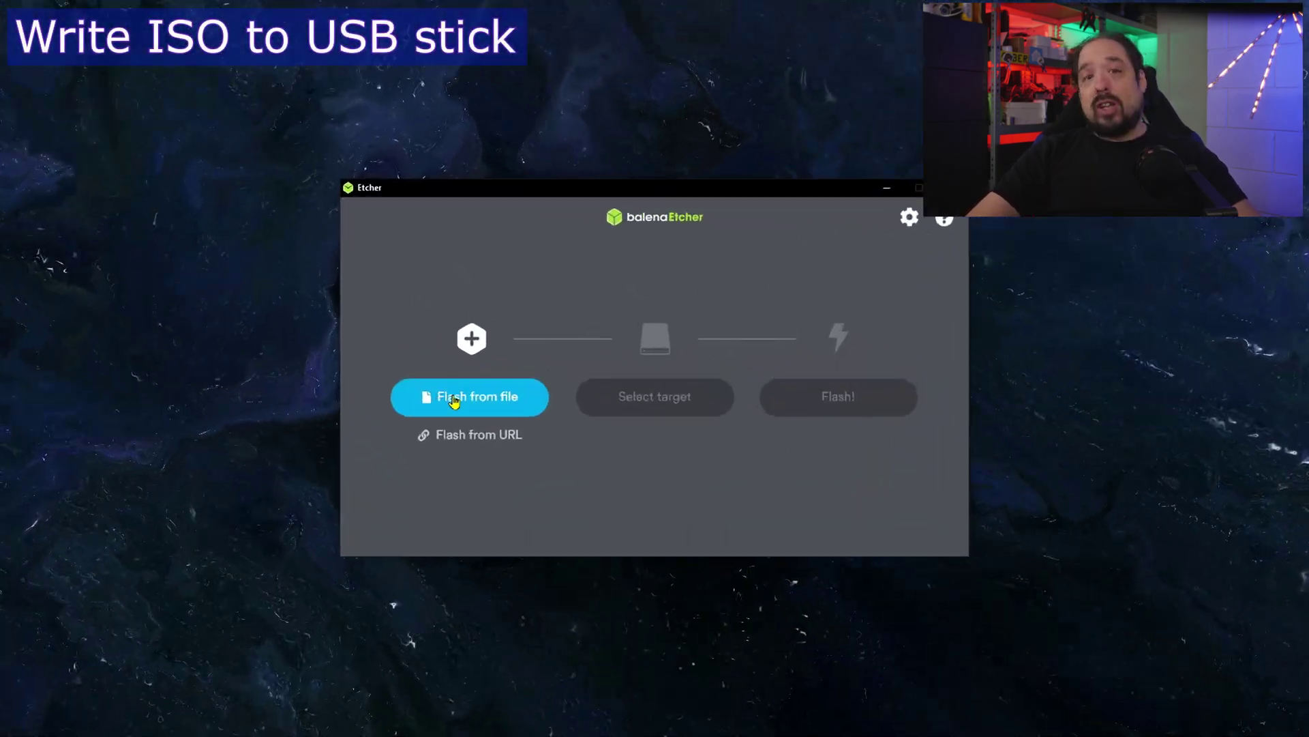
click(509, 390)
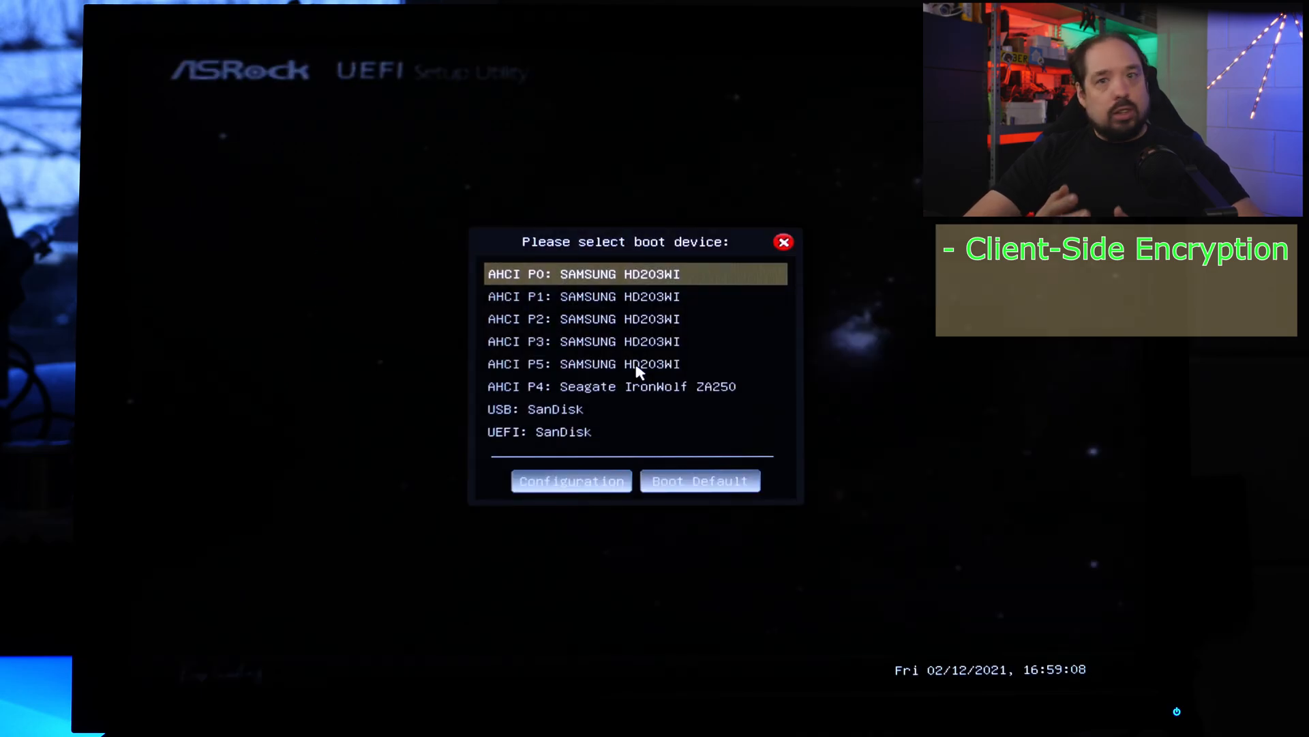
Step: Boot from the UEFI SanDisk USB entry, choose Install Proxmox VE and agree to the EULA
key(Down)
key(Down)
key(Down)
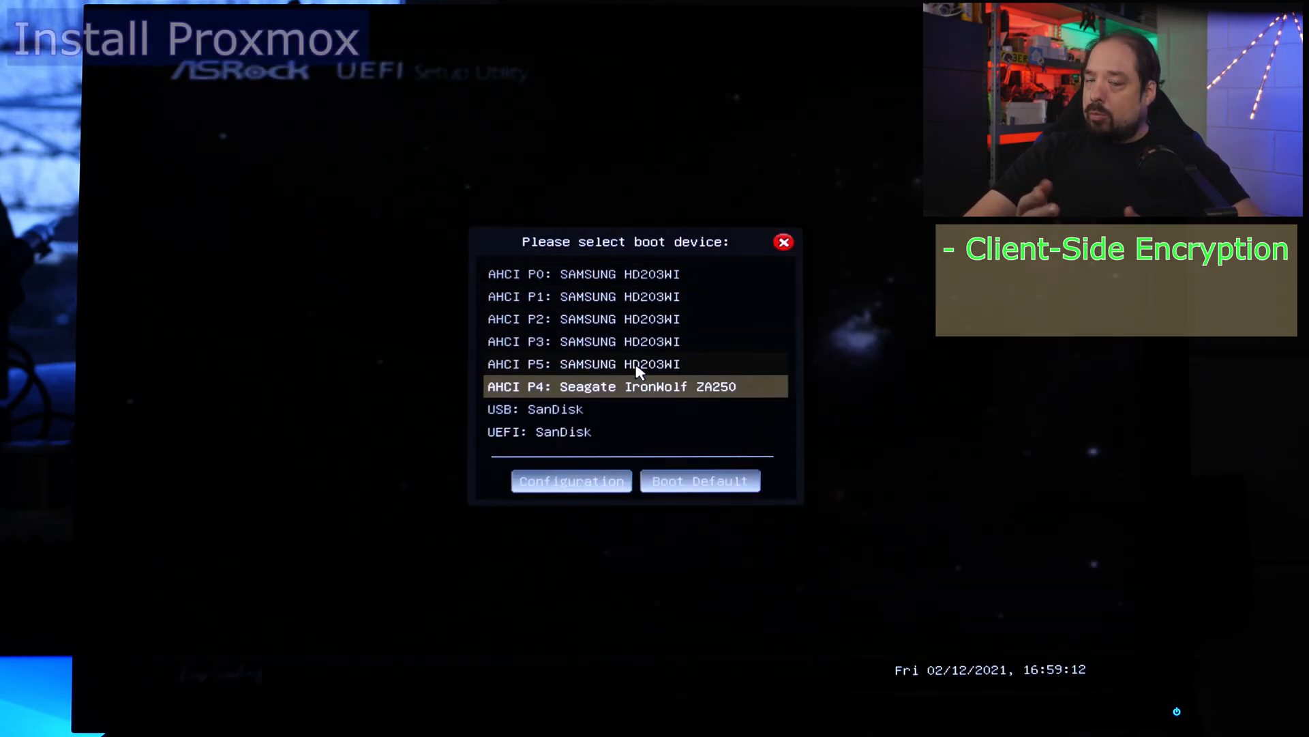
key(Return)
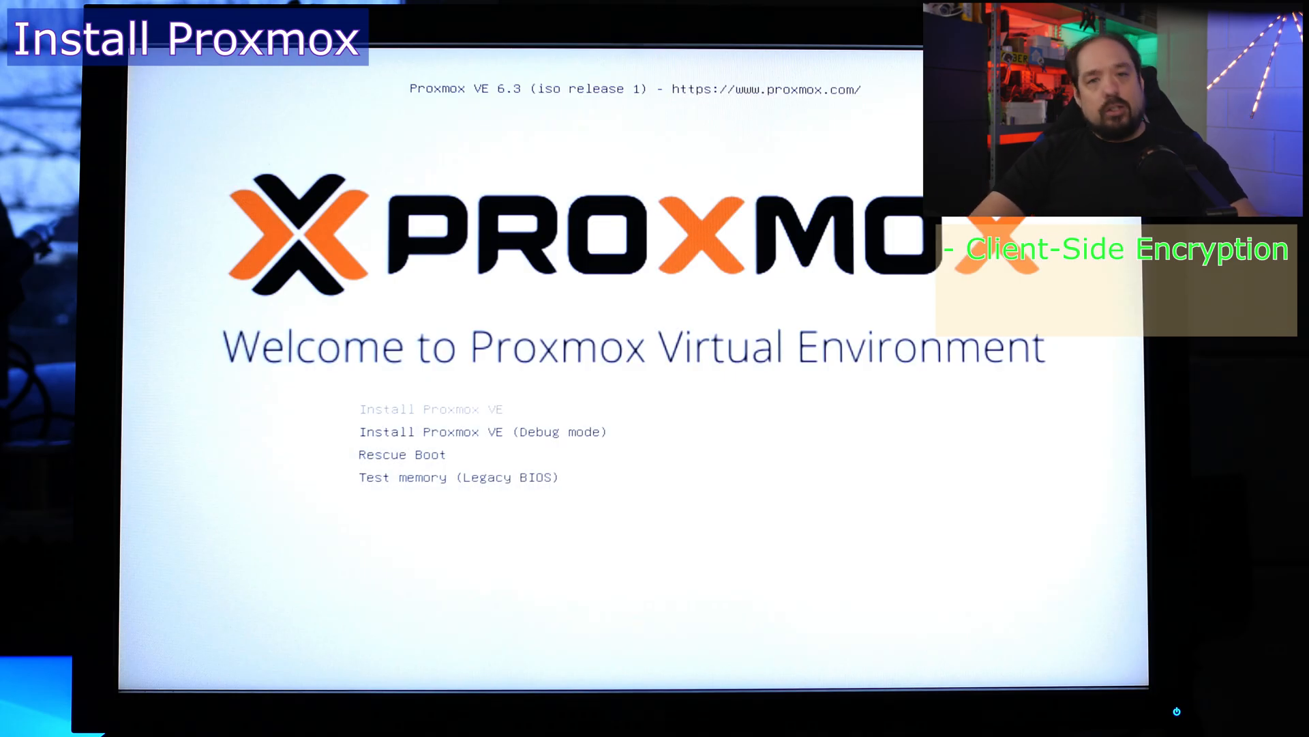
key(Return)
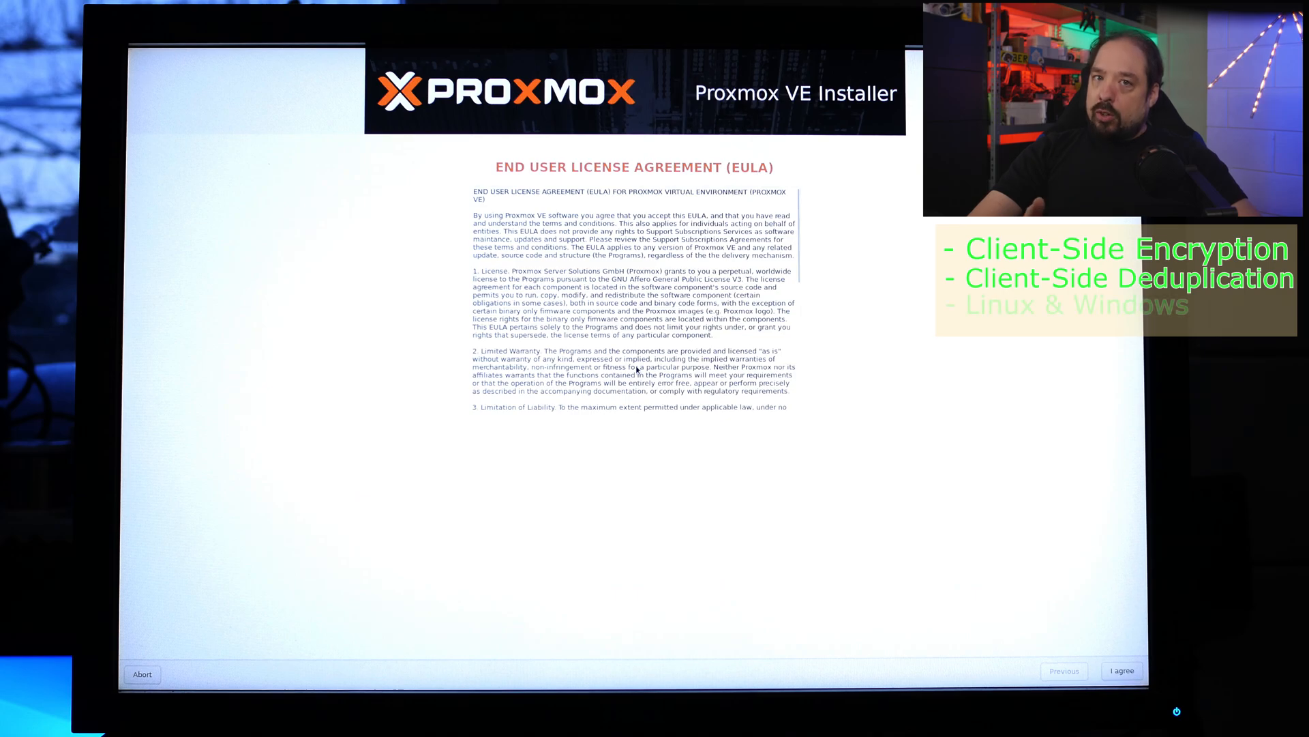
click(1121, 672)
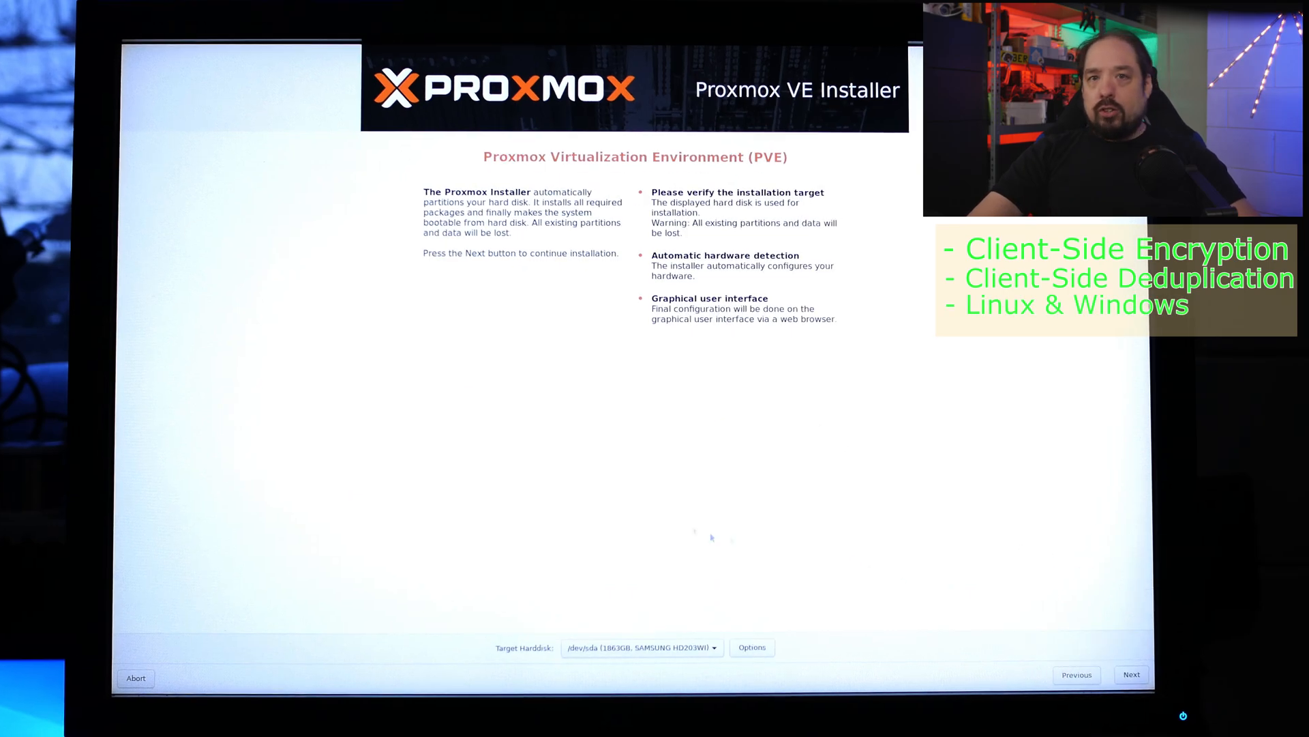
Step: In the harddisk options, choose zfs (RAID0) with the 232GB Seagate IronWolf as Harddisk 0
click(764, 680)
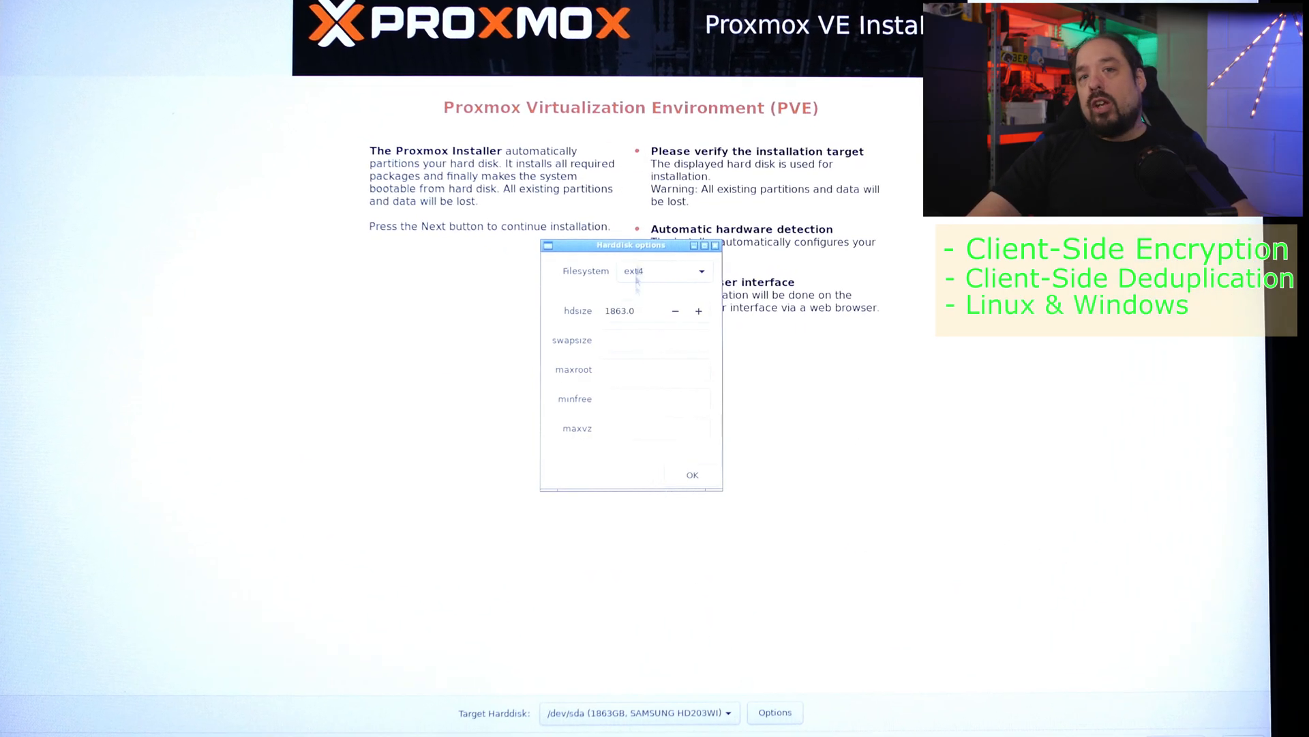
click(652, 275)
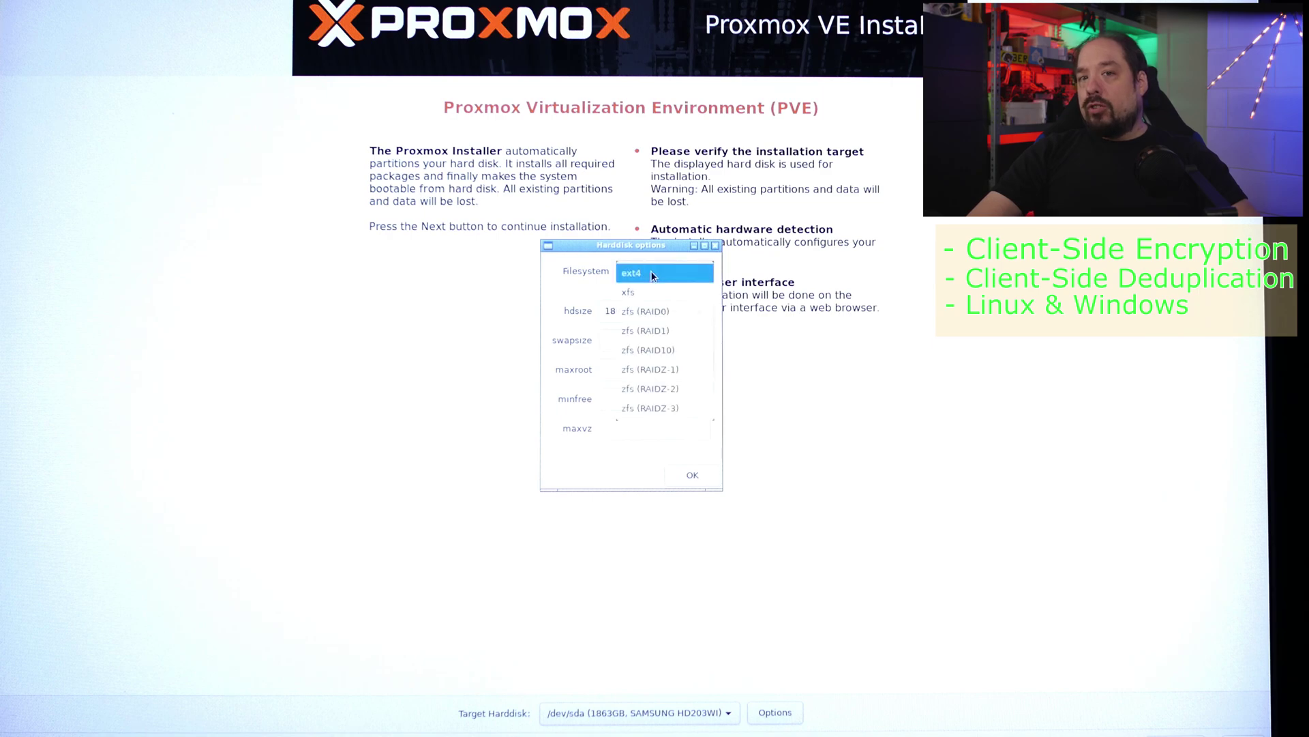
click(645, 311)
click(704, 380)
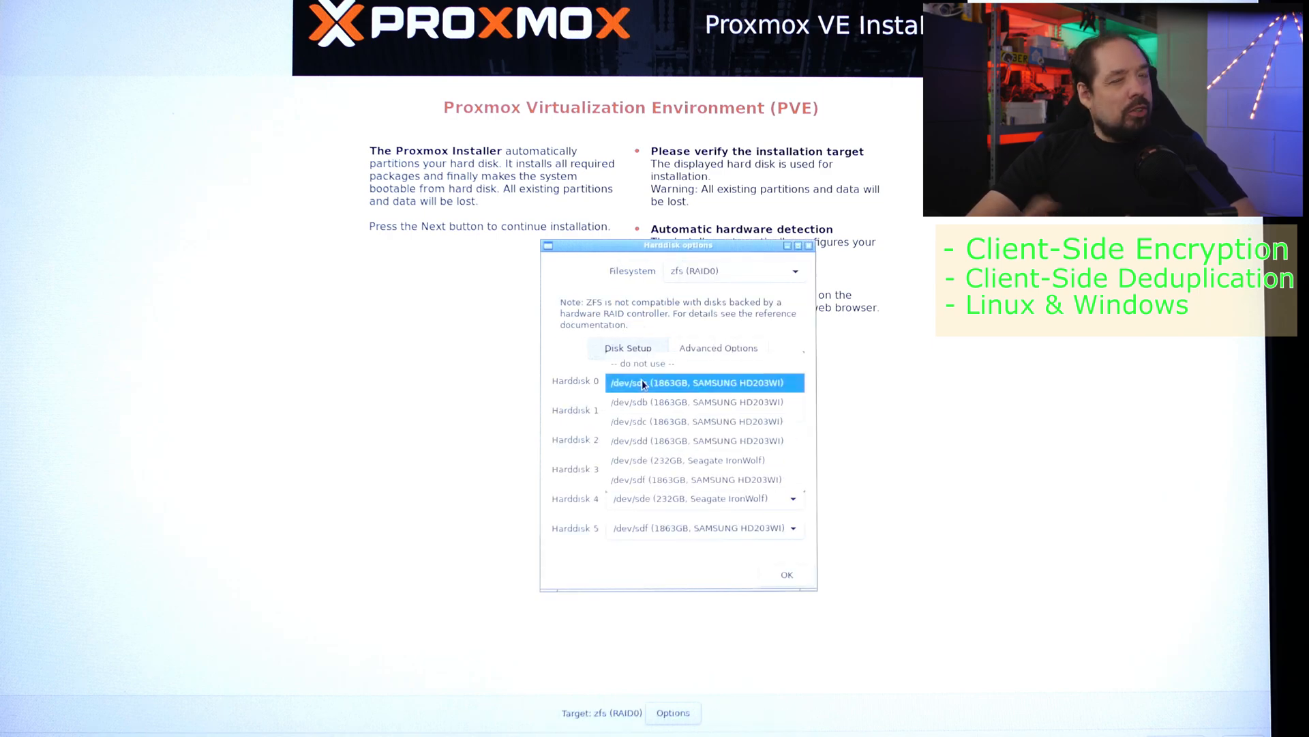
click(675, 460)
Step: Set Harddisks 1 through 5 to 'do not use' so only the IronWolf is in the pool
click(703, 410)
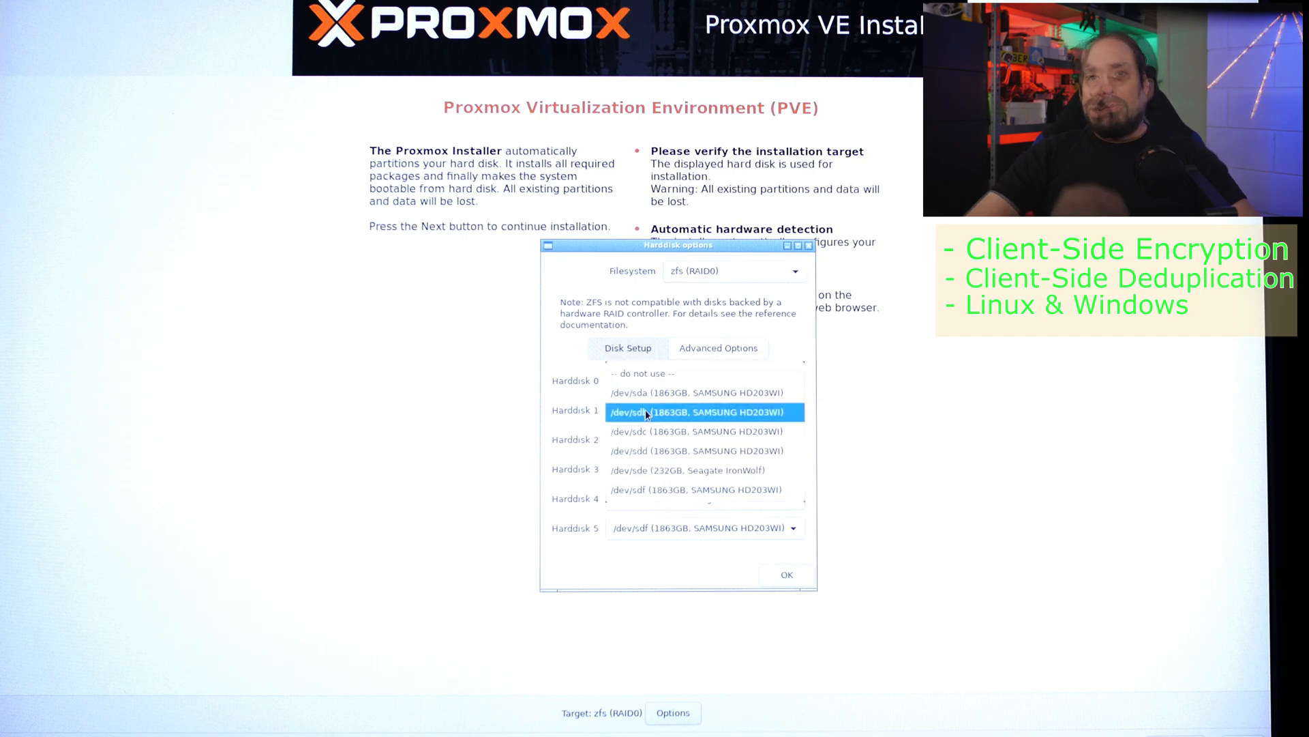
click(655, 398)
click(704, 438)
click(654, 381)
click(651, 468)
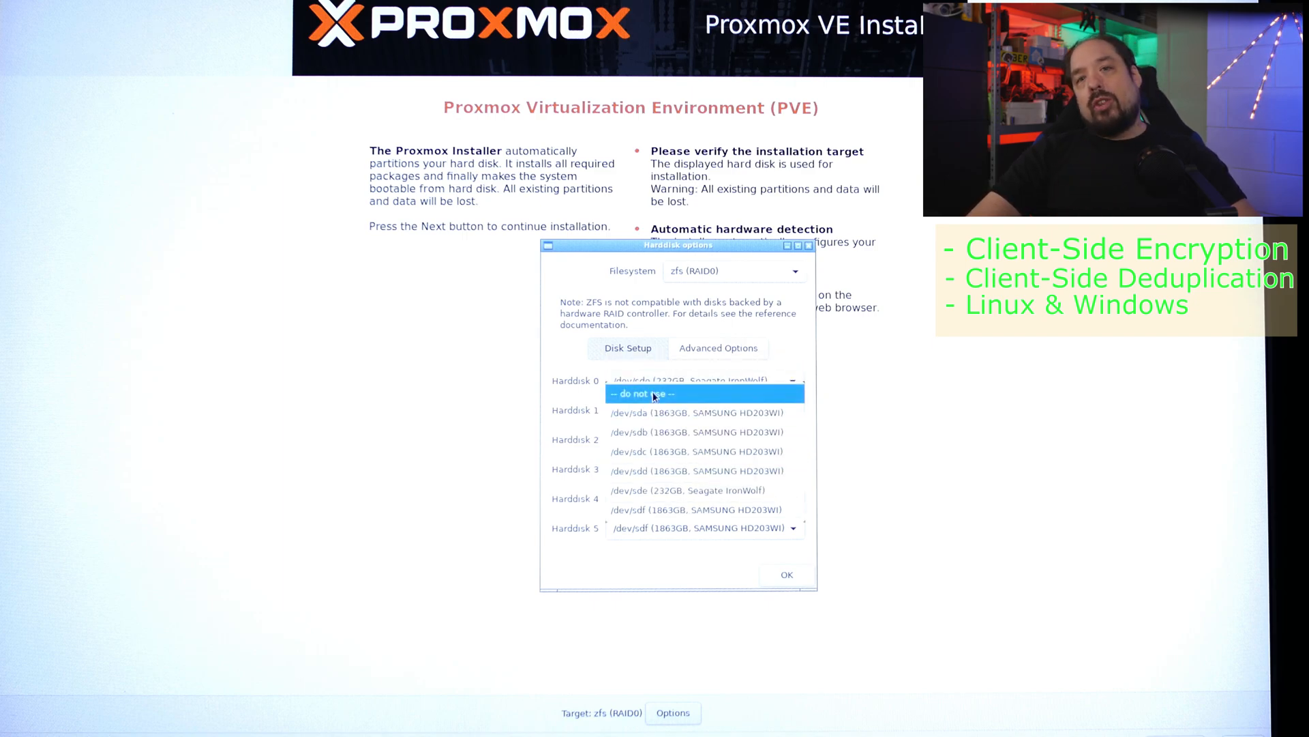
click(645, 395)
click(652, 498)
click(645, 407)
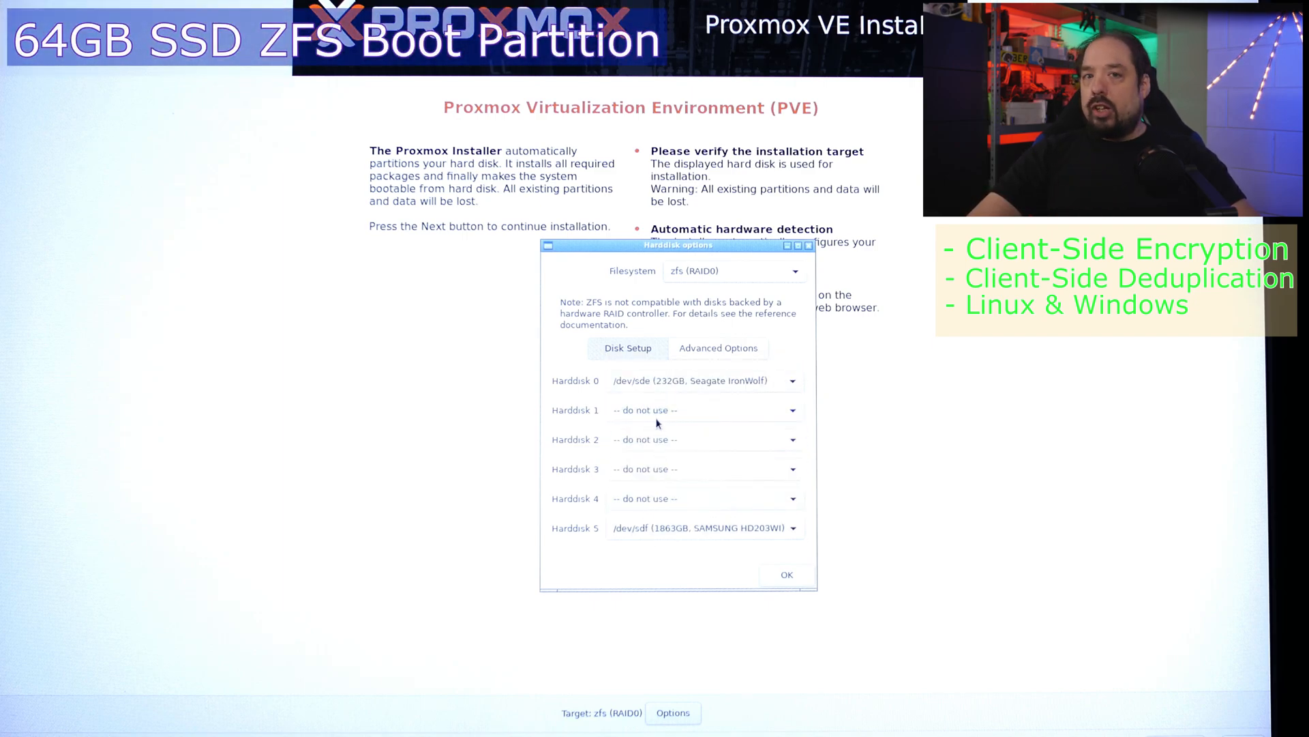
click(651, 527)
click(641, 413)
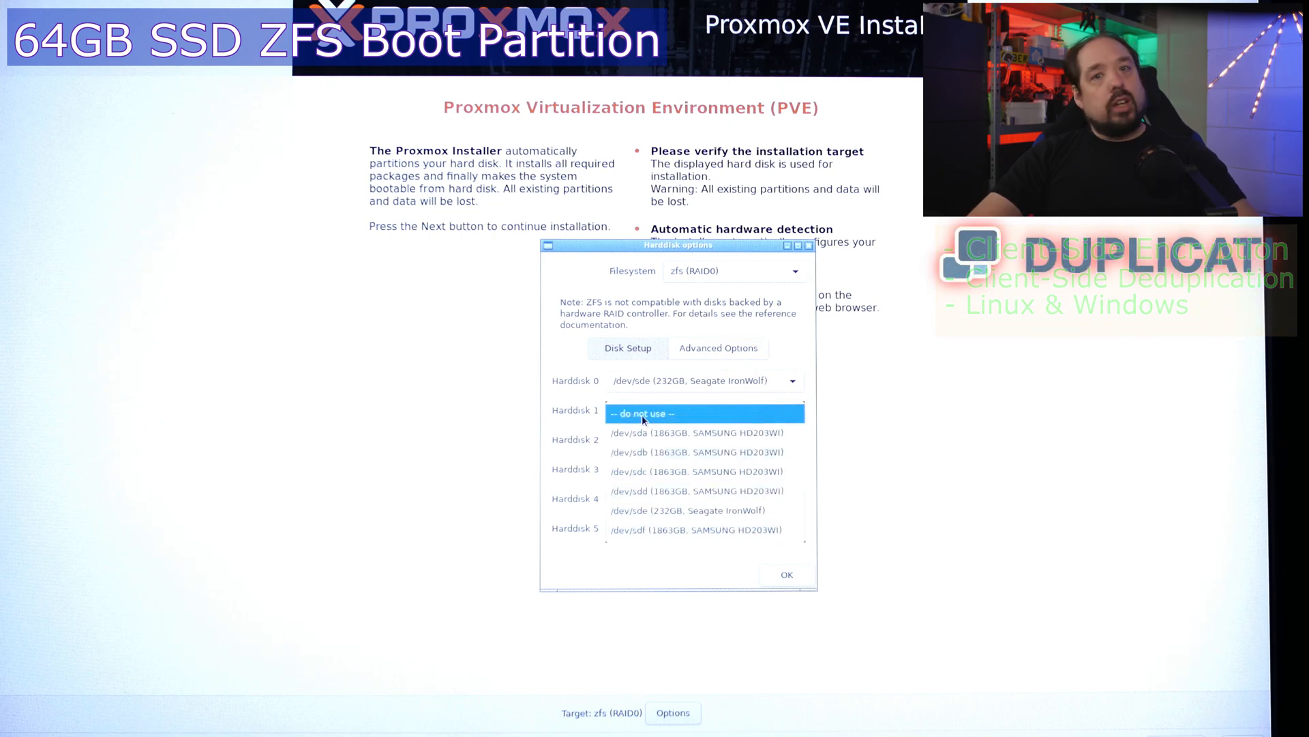
Step: In Advanced Options set hdsize to 64 GB, review the disk setup and confirm the options
click(733, 349)
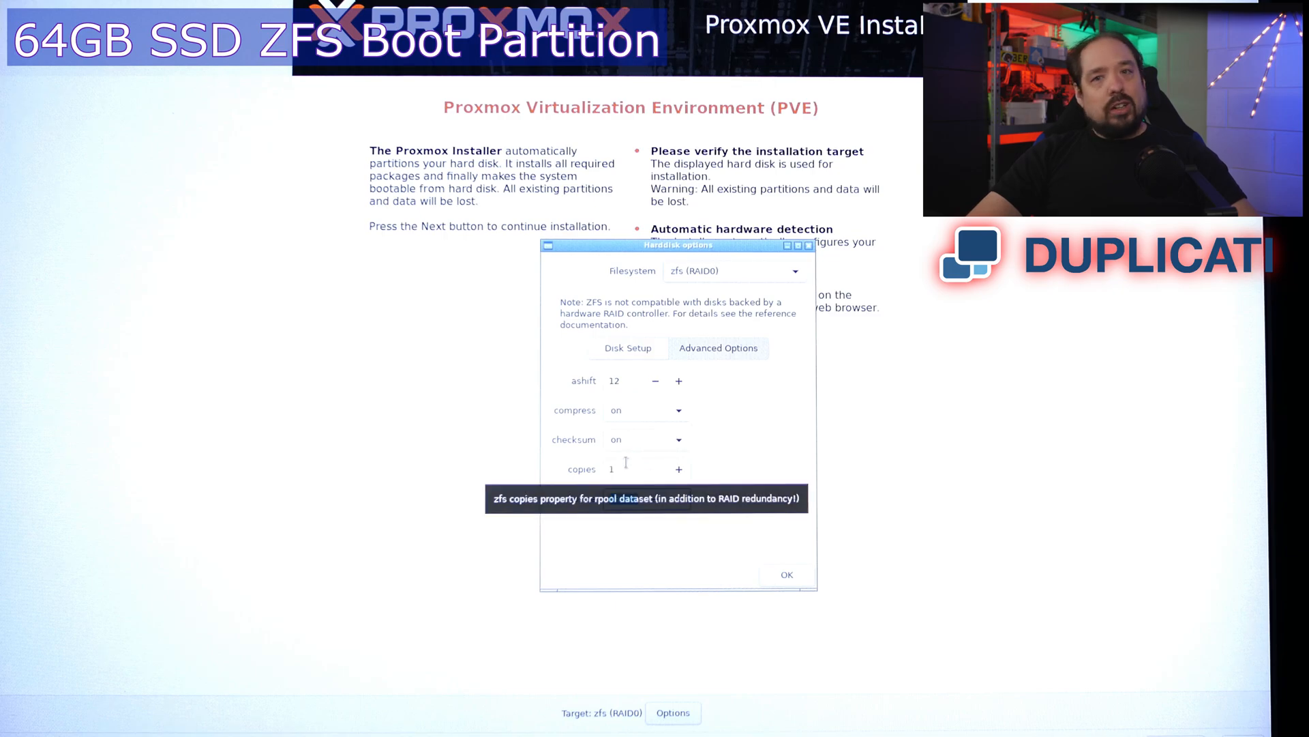
double_click(619, 499)
text(64)
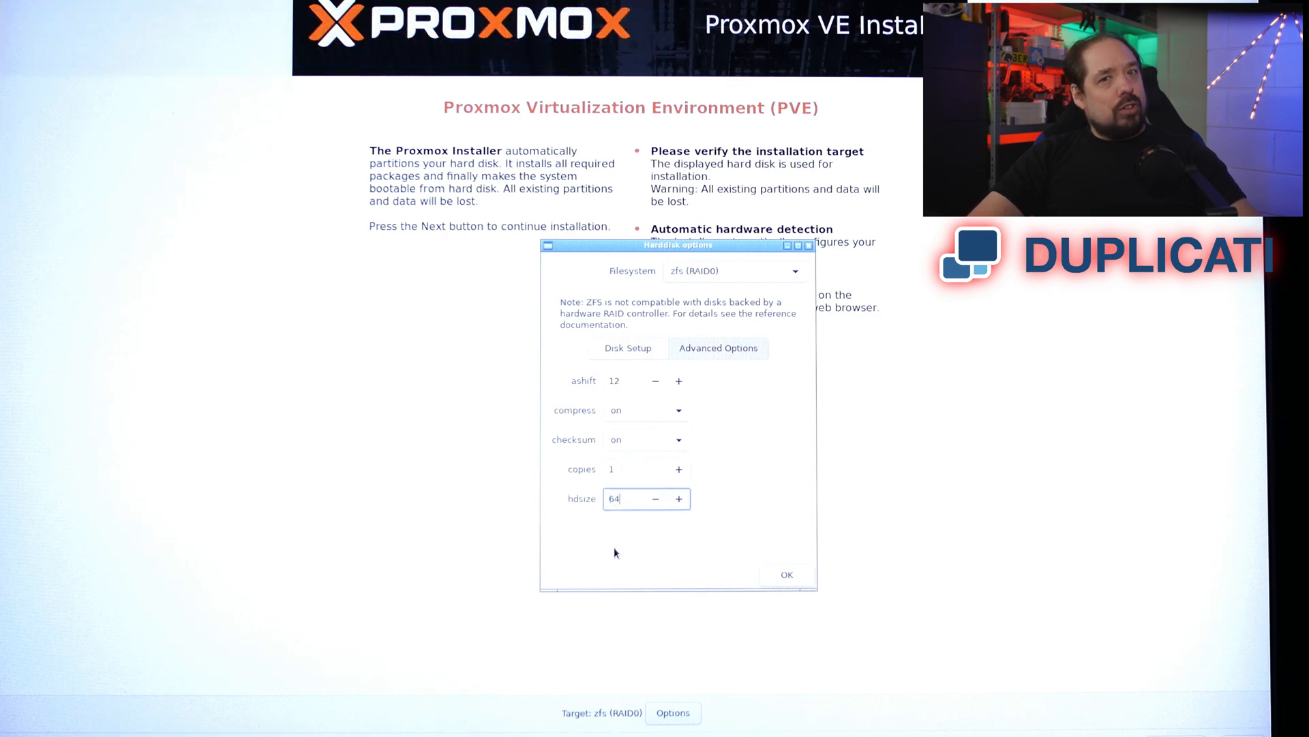
click(626, 351)
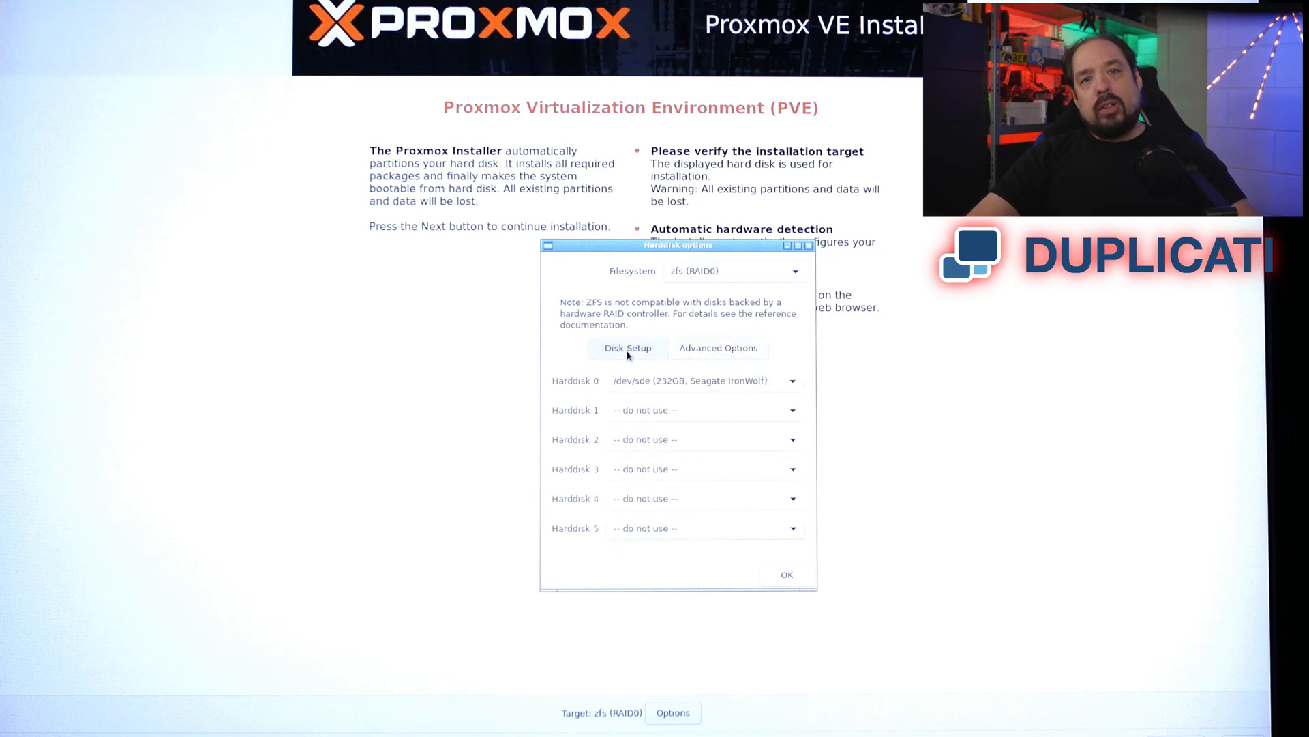
click(700, 347)
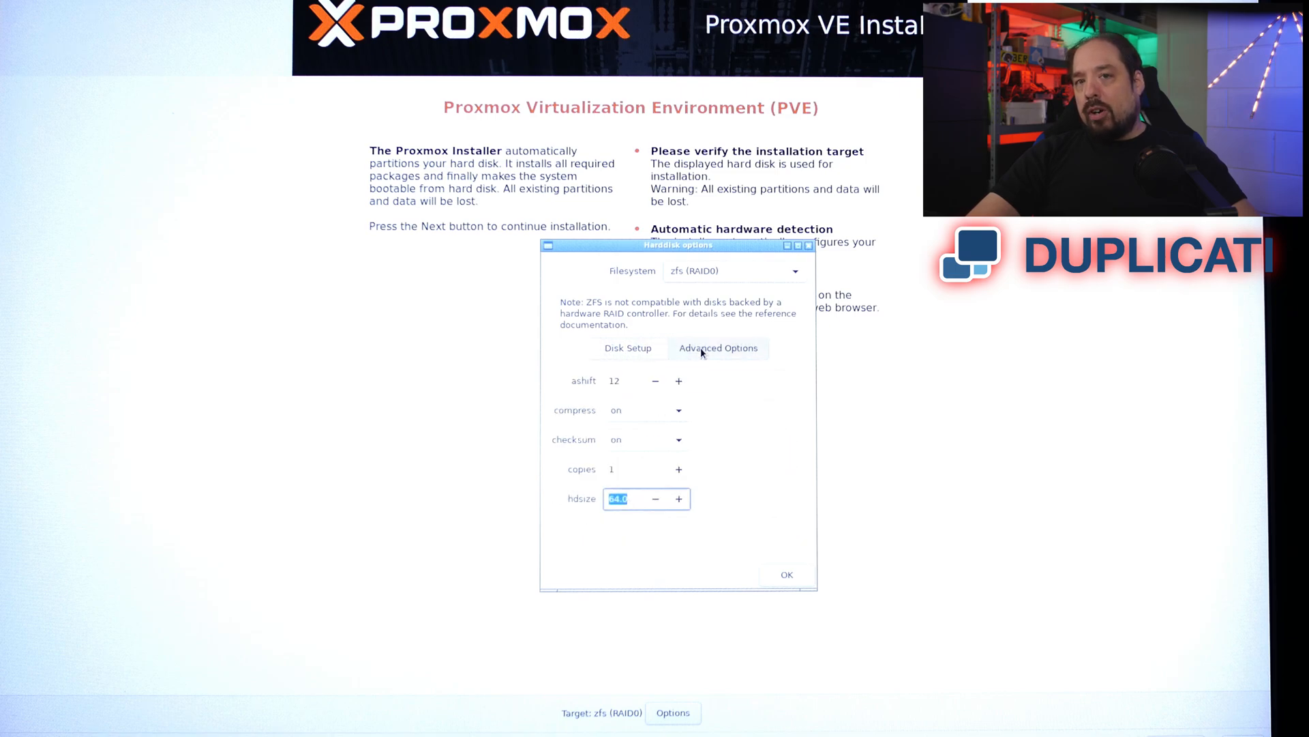
click(614, 348)
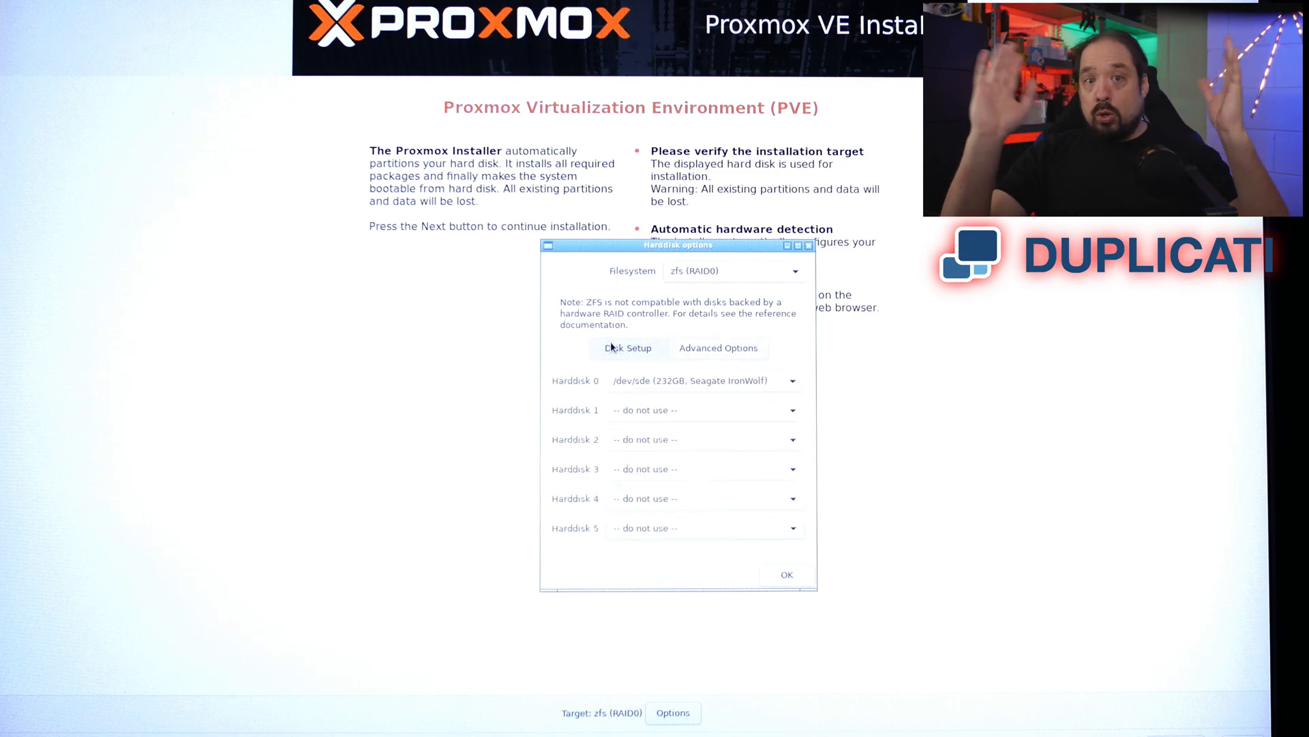
click(787, 574)
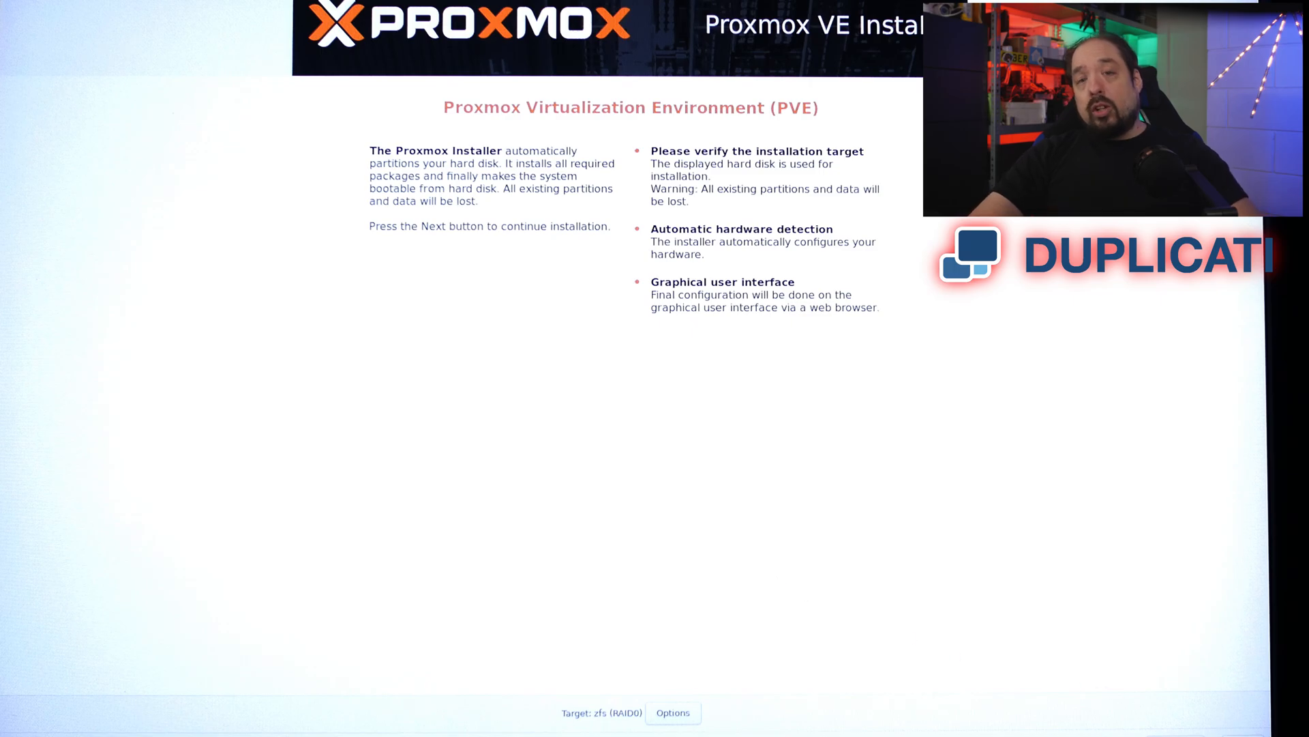
Step: Keep the Amsterdam timezone, enter root password and email, set hostname pvetest.quindorian.lan and reach the summary
click(1156, 719)
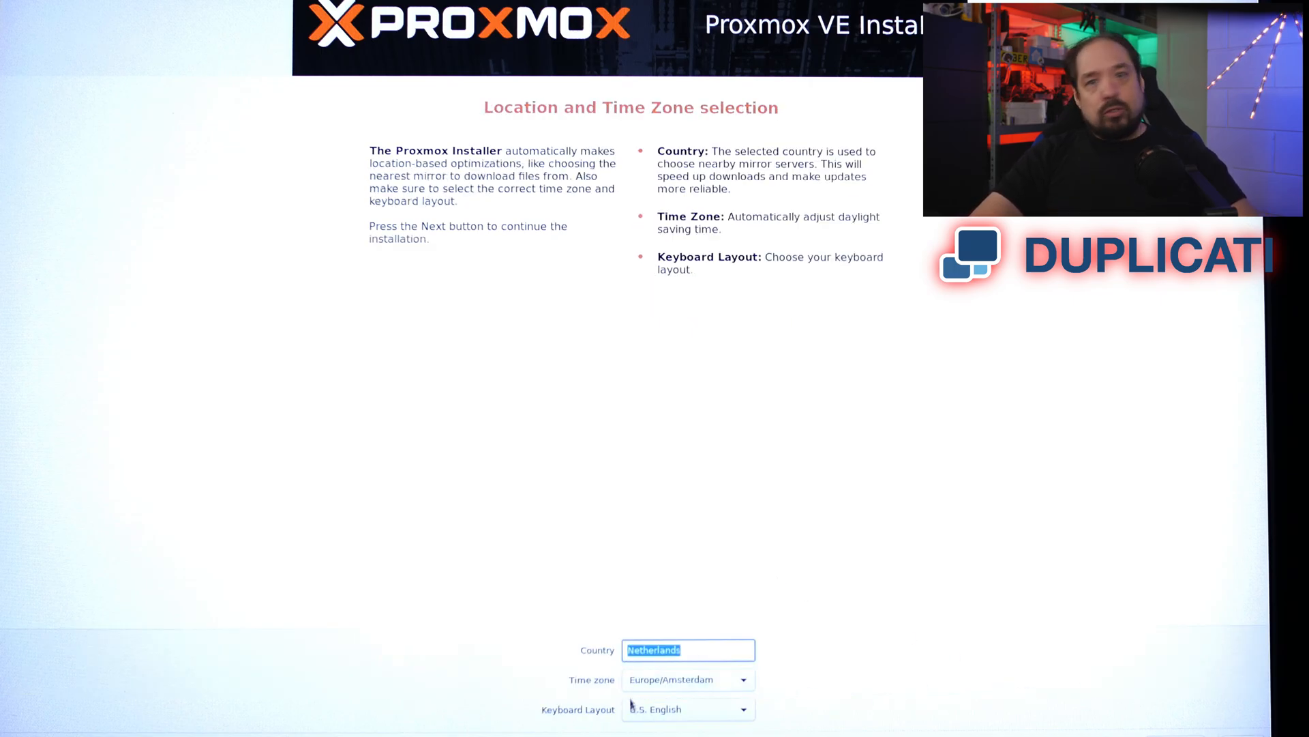
click(1182, 730)
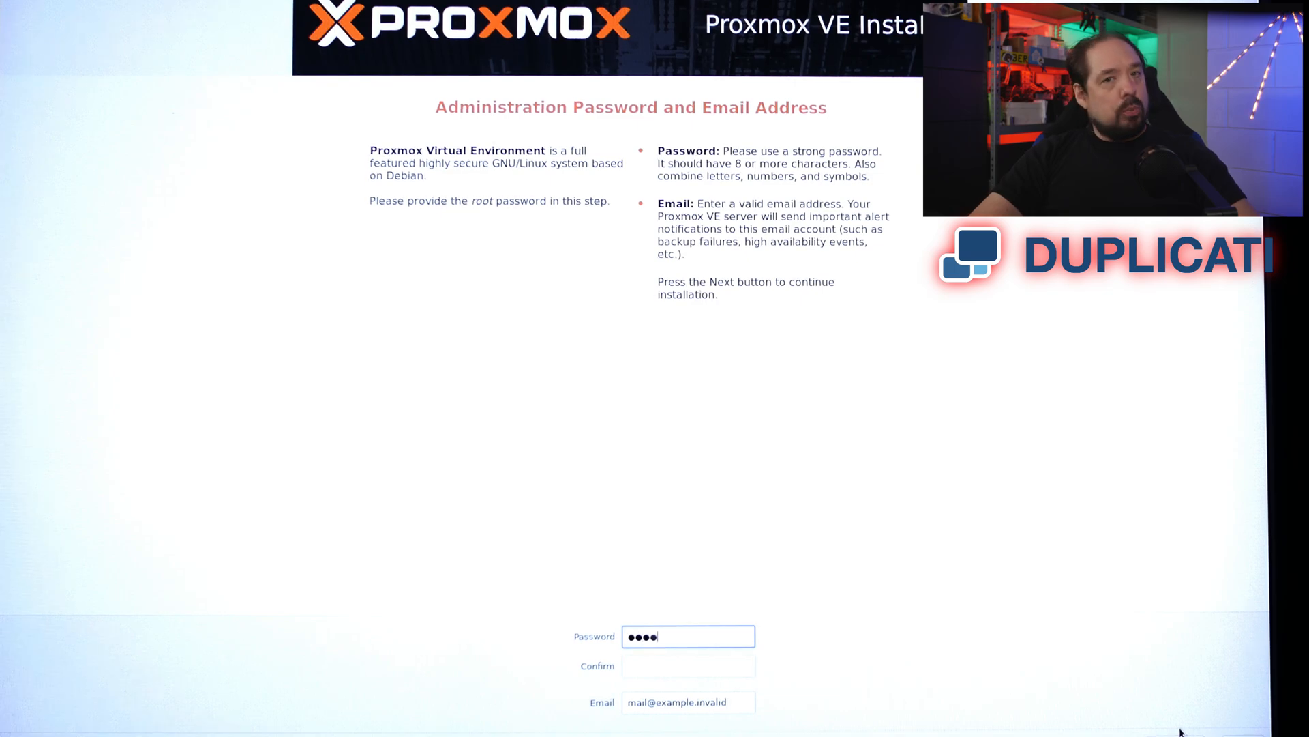
text(****)
key(Tab)
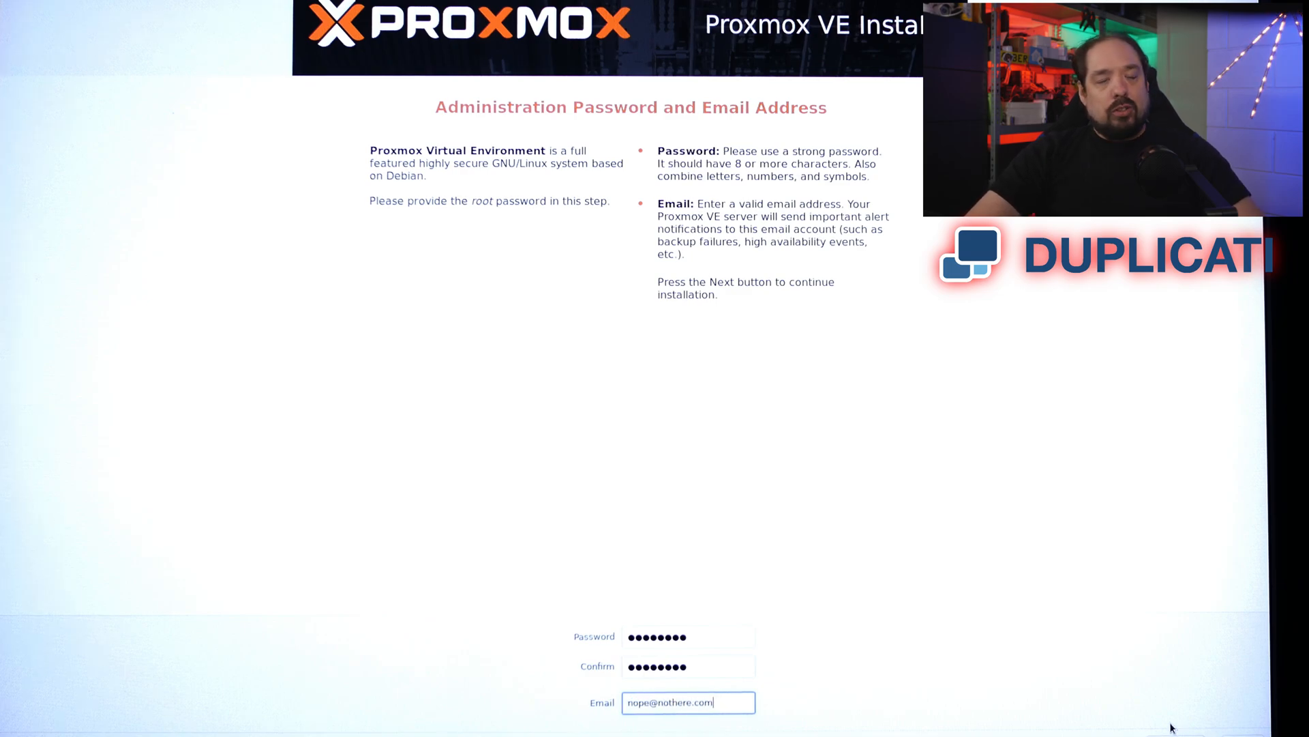
key(Return)
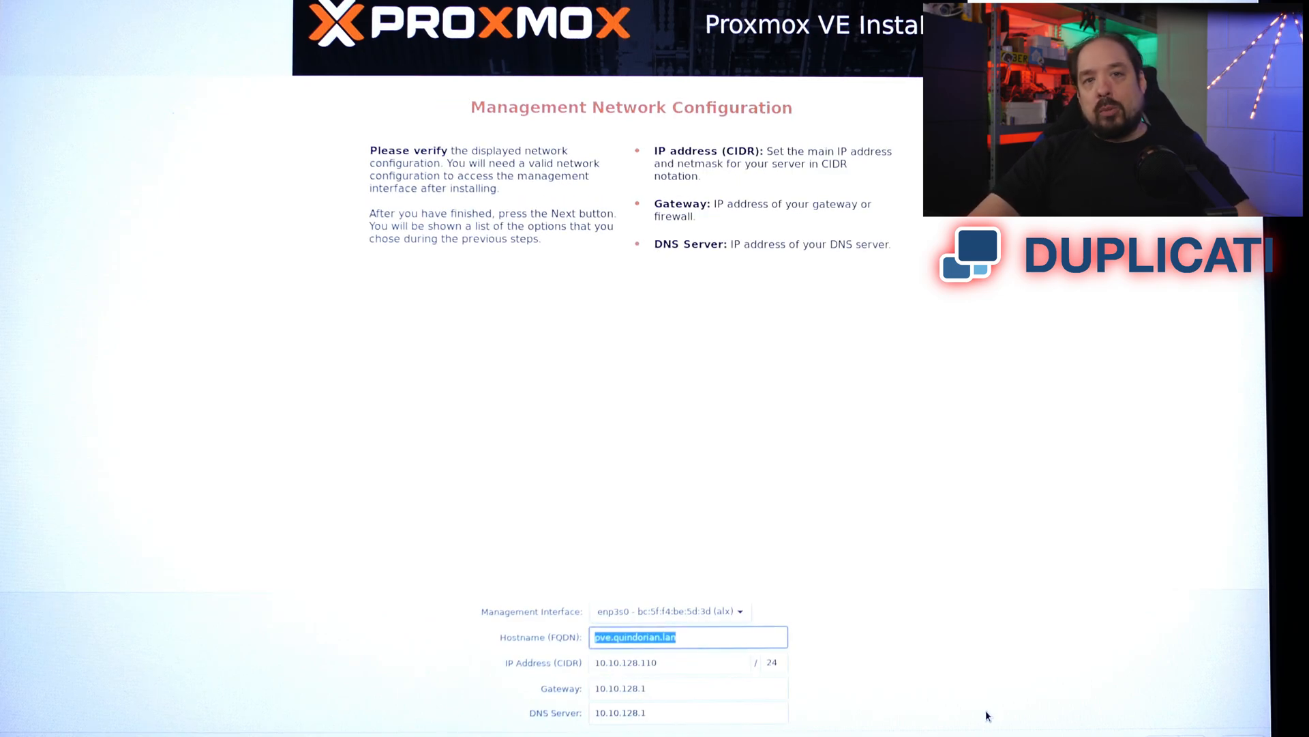
text(pvetest.quindo)
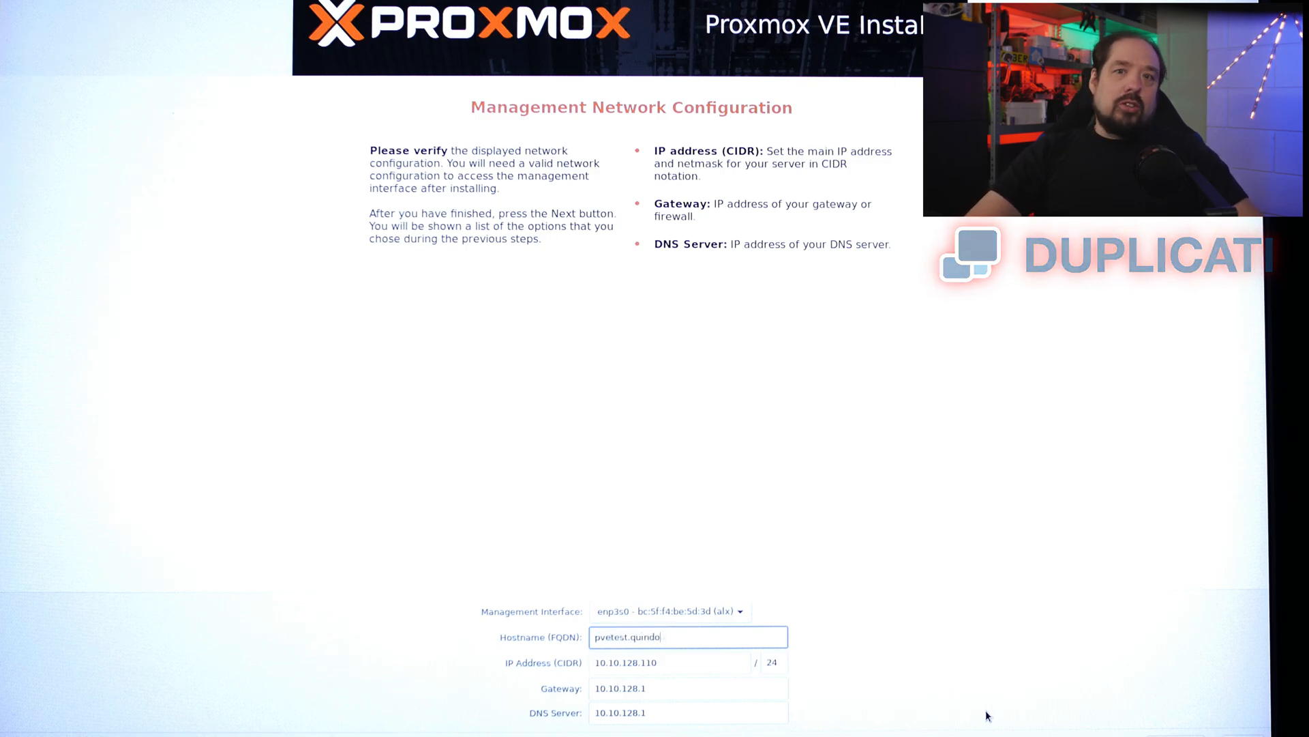
text(rian.lan)
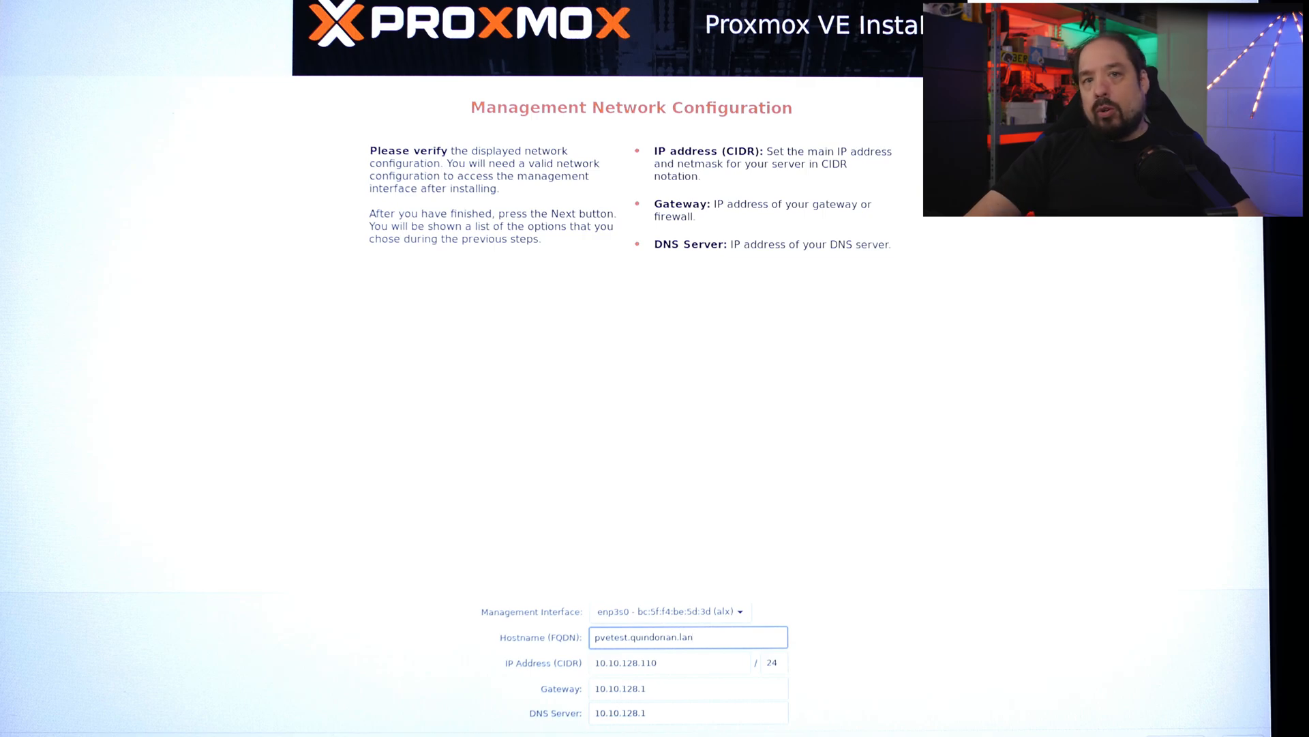
key(Return)
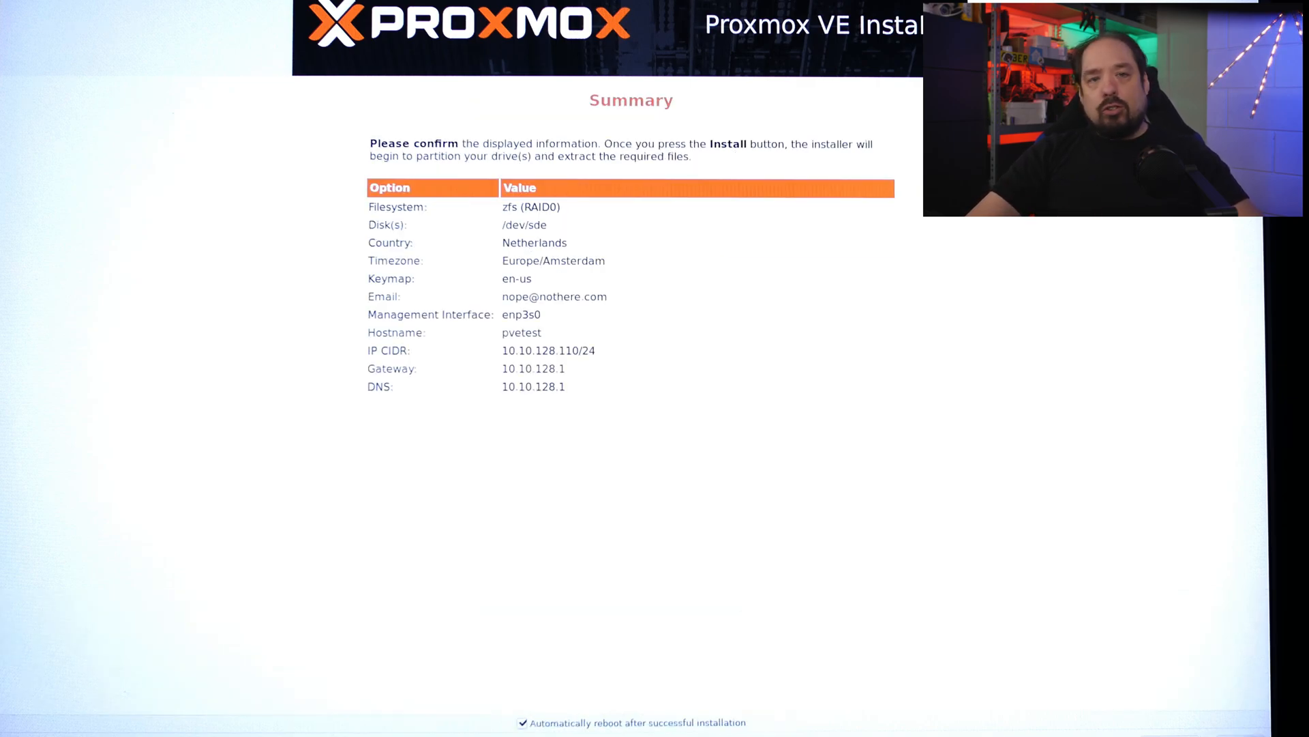
Step: Run the installation, then log into the web UI as root and dismiss the No valid subscription notice
key(Return)
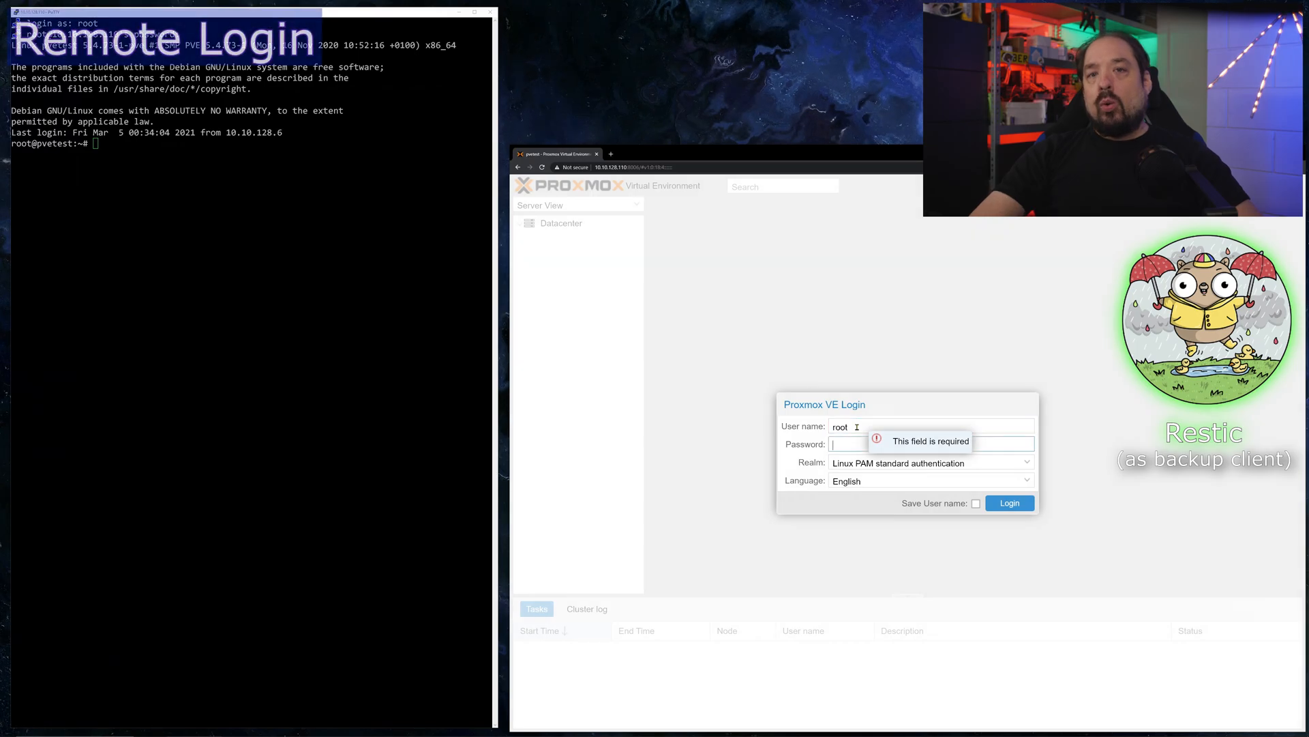
key(Return)
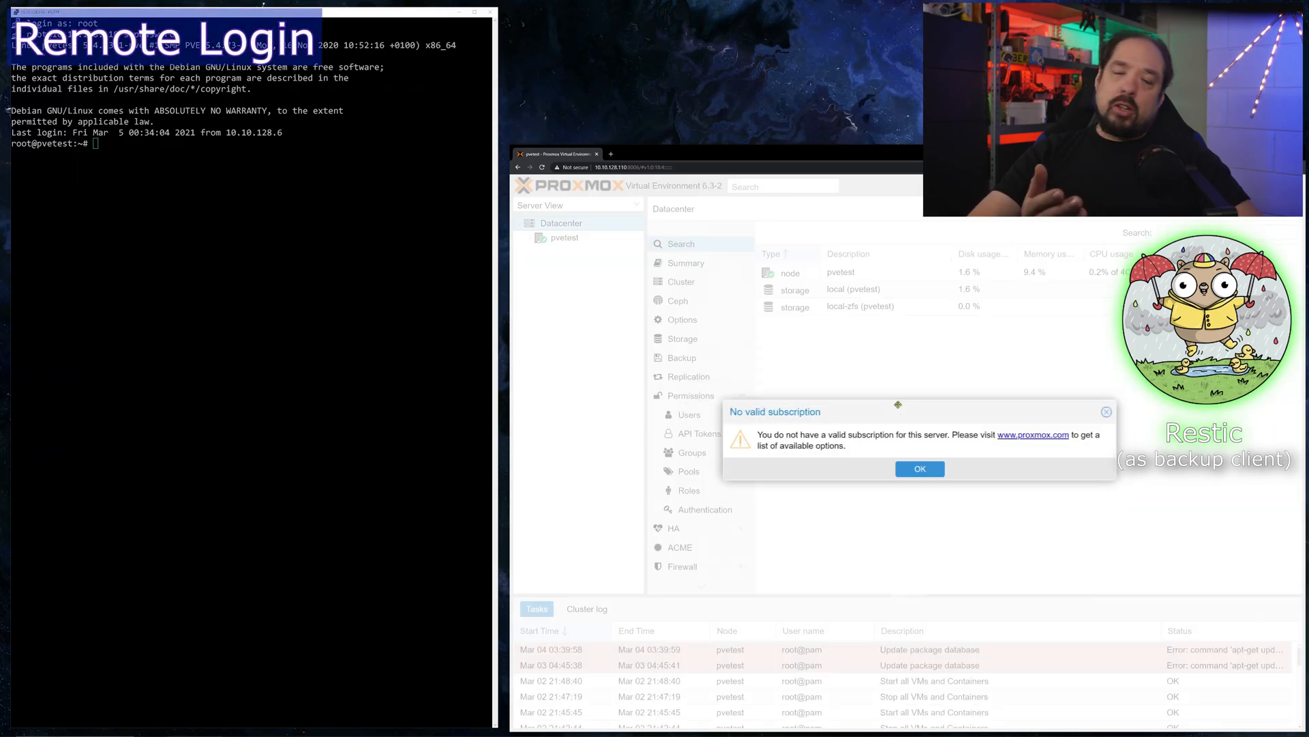
click(909, 481)
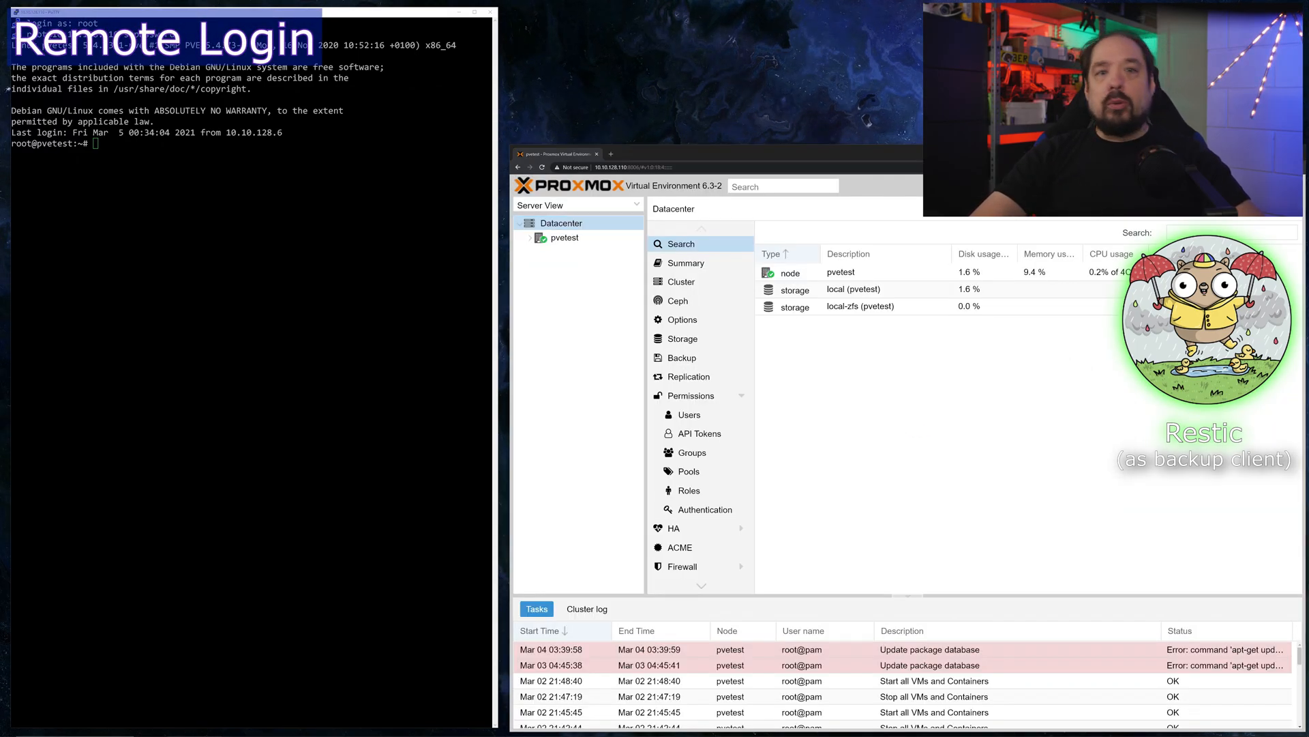
key(Return)
key(Return)
key(Return)
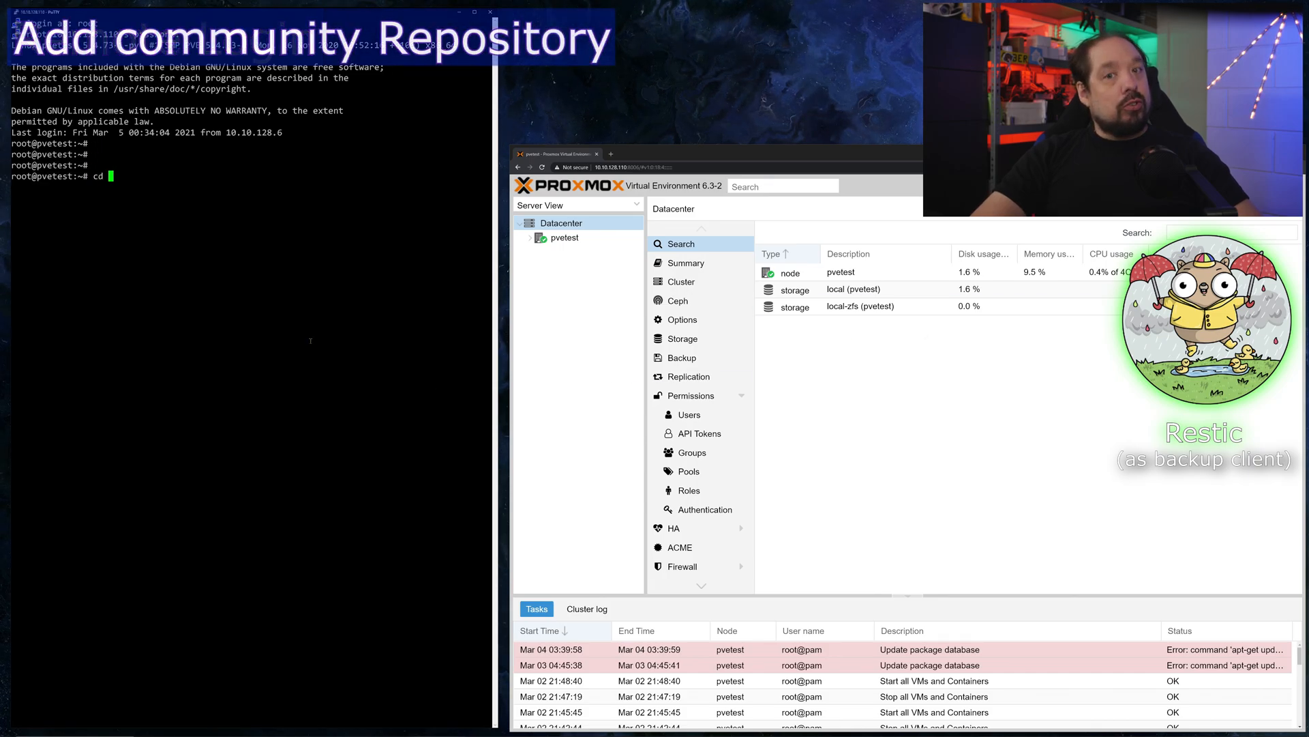
text(cd /etc/apt/sources.list.d/)
Step: In /etc/apt/sources.list.d, remove pve-enterprise.list and start a new pve-community.list in nano
key(Return)
text(ls)
key(Return)
text(rm pve-enterprise.list)
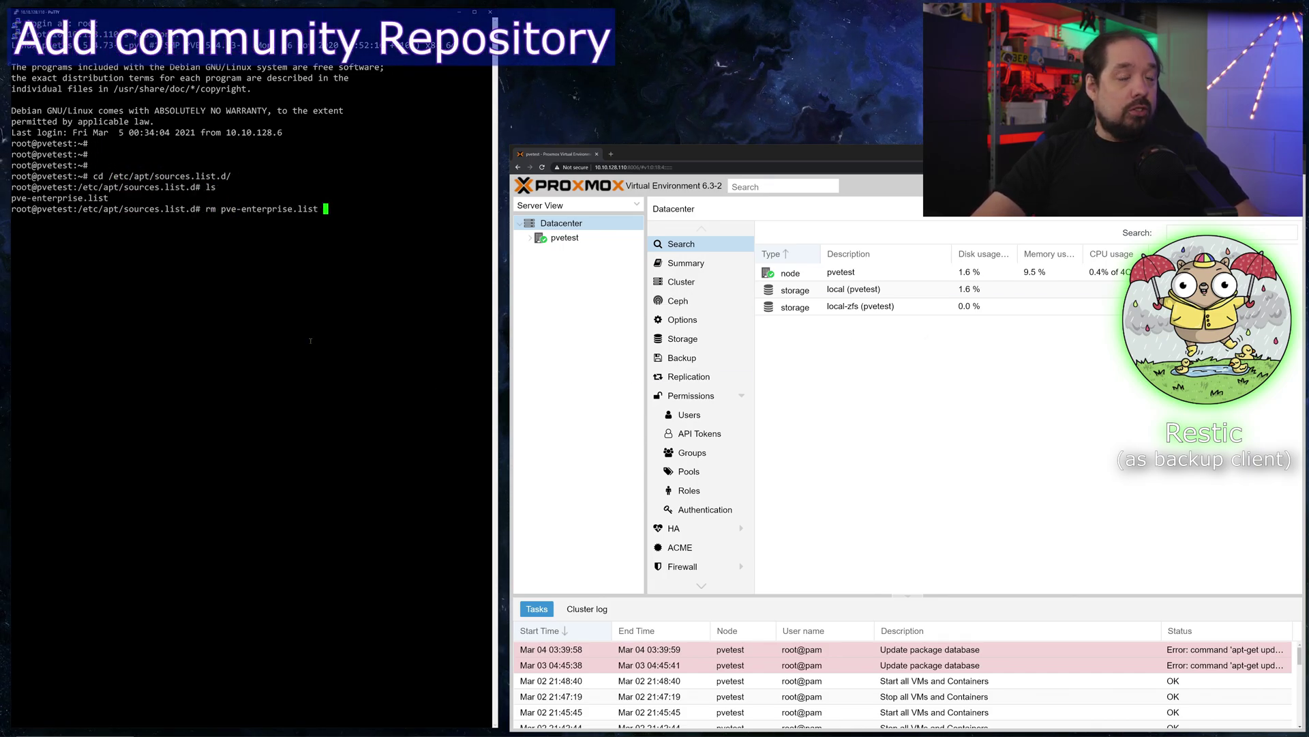
key(Return)
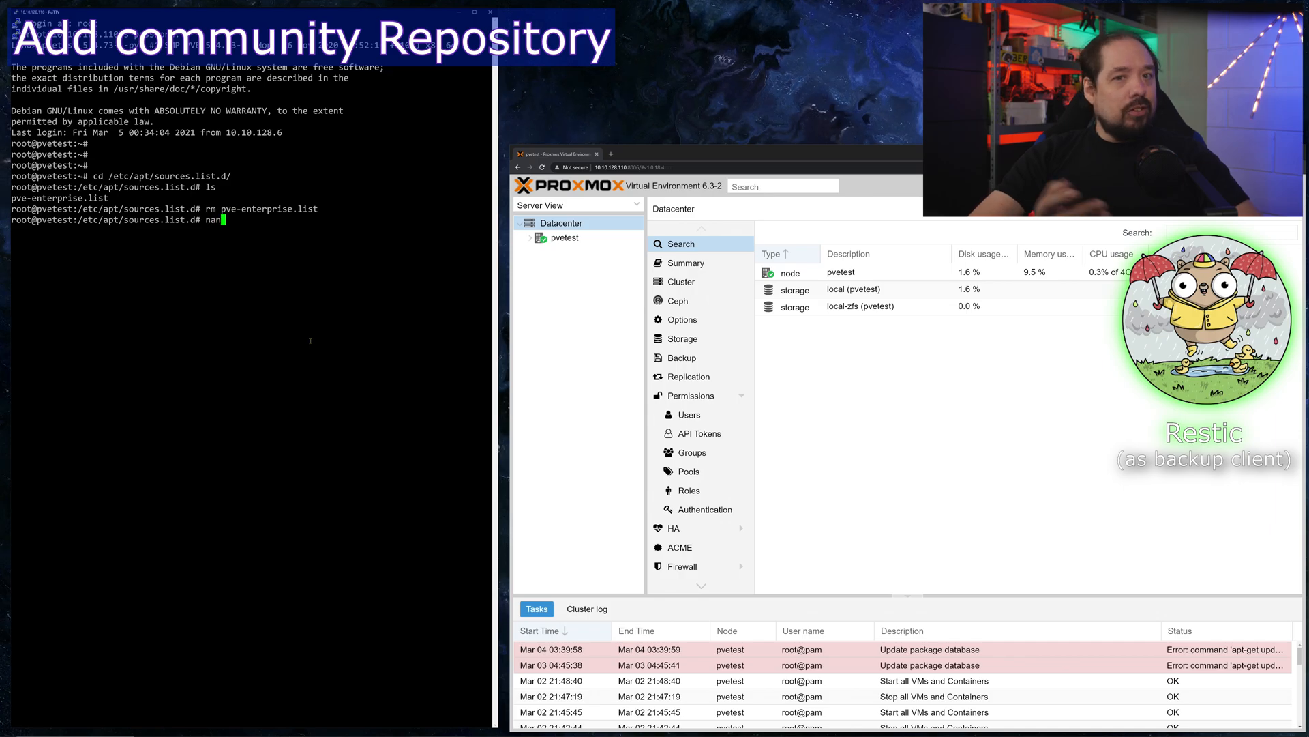
text(nano pve-community.l)
text(ist)
key(Return)
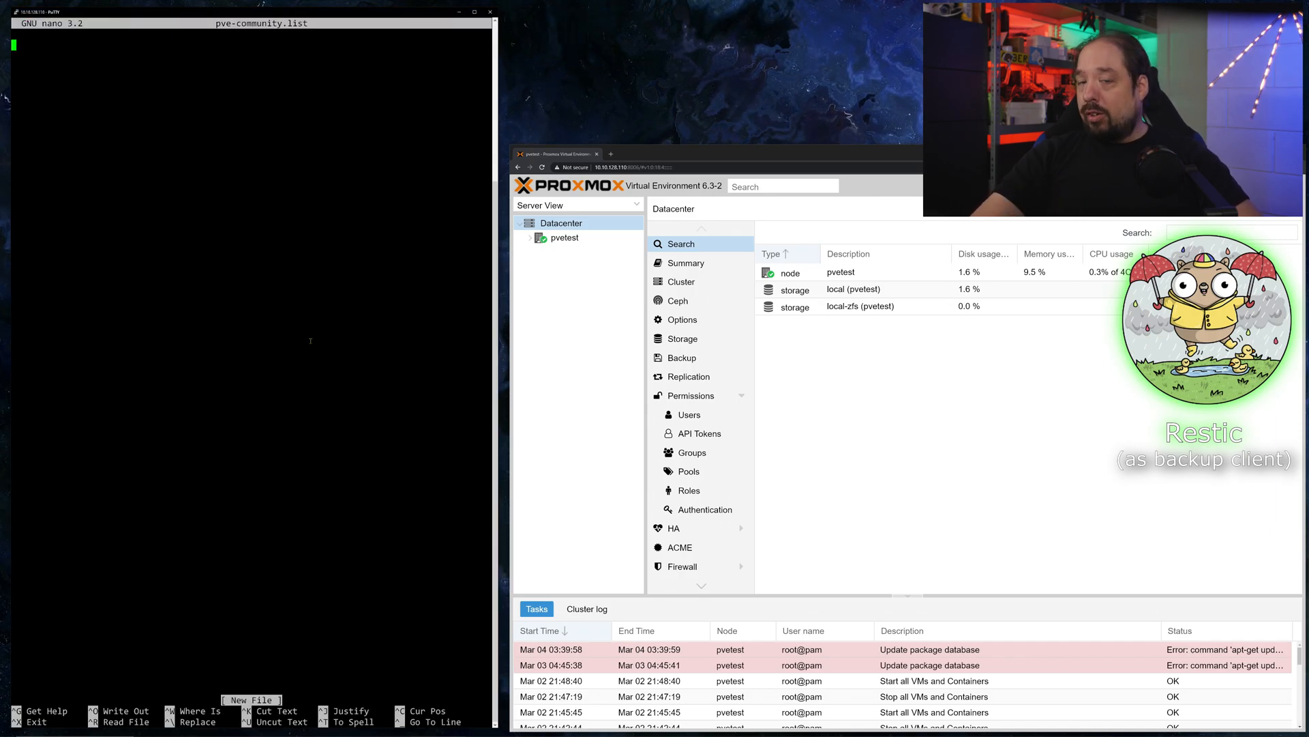
text(deb http://download.proxmox.com/debian/pve buster pve-no-subscription)
Step: Save pve-community.list with the pve-no-subscription repository line and return to the pvetest node
key(ctrl+x)
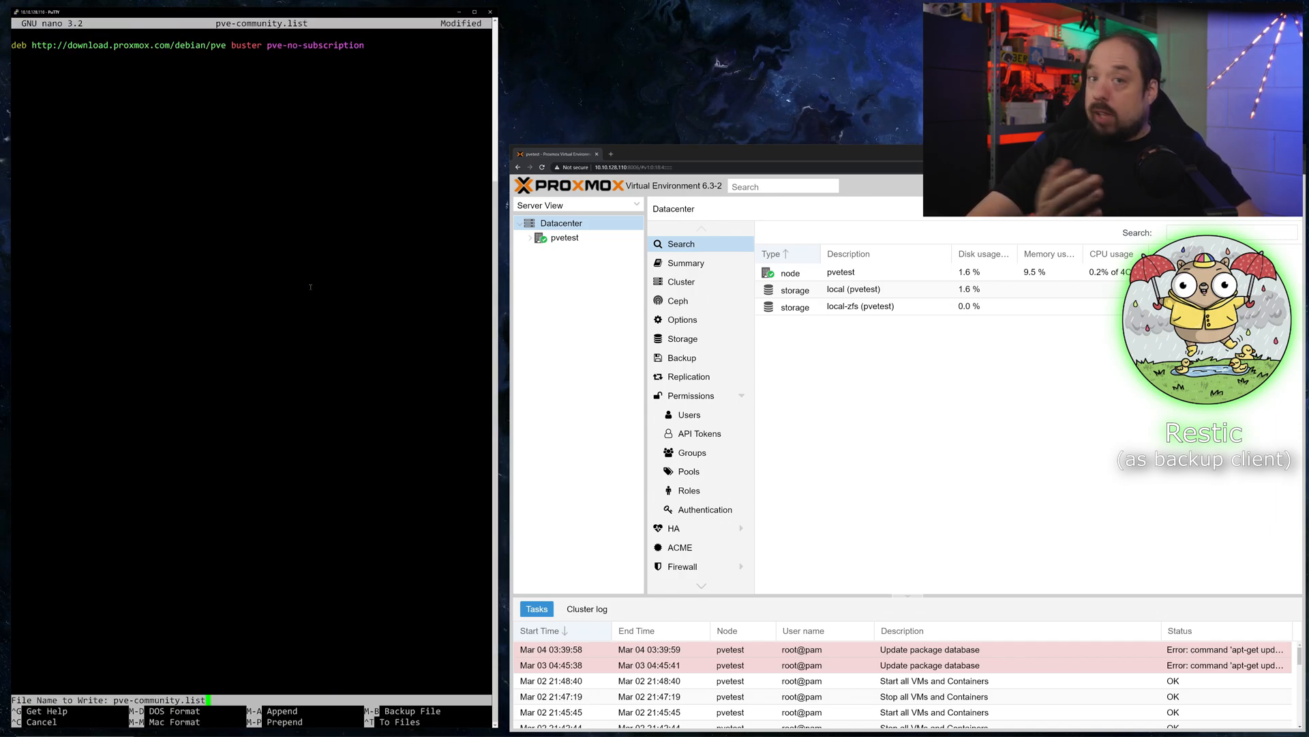
key(y)
key(Return)
click(564, 237)
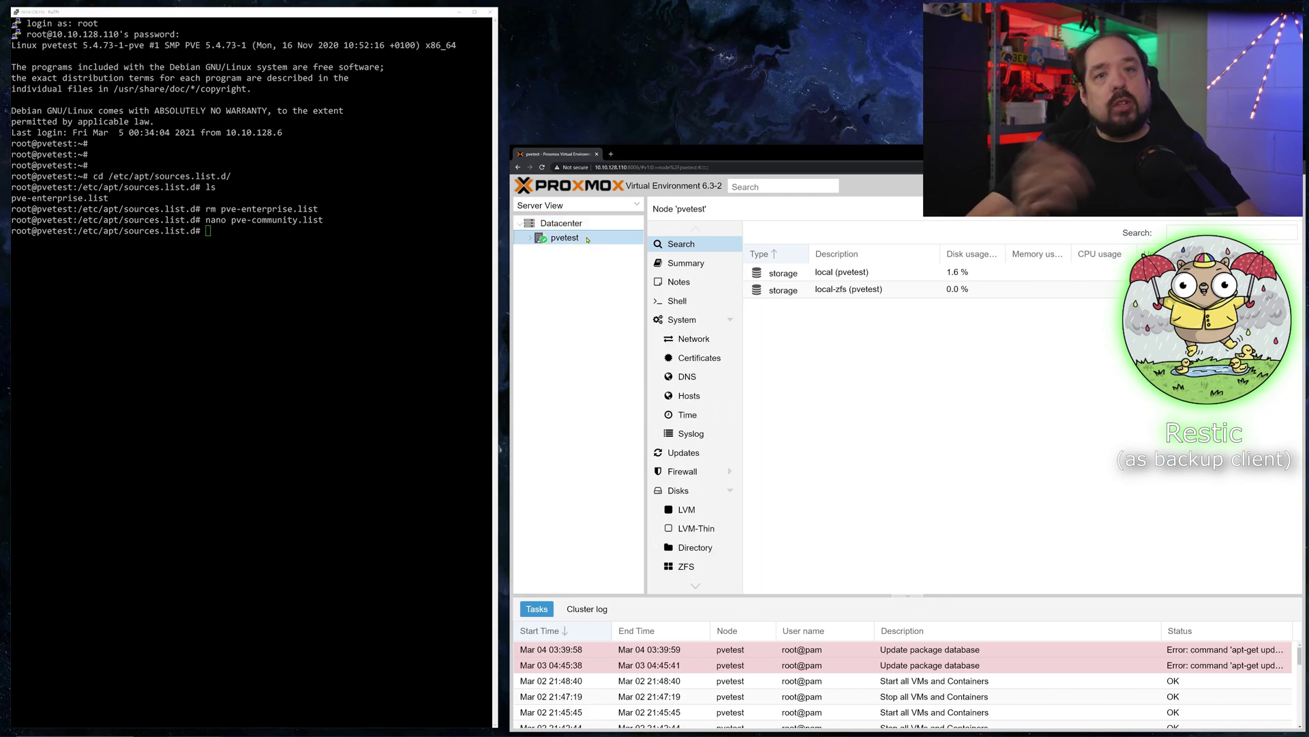
Step: On pvetest's Updates page, refresh the package database and start the Upgrade shell
click(684, 452)
click(769, 232)
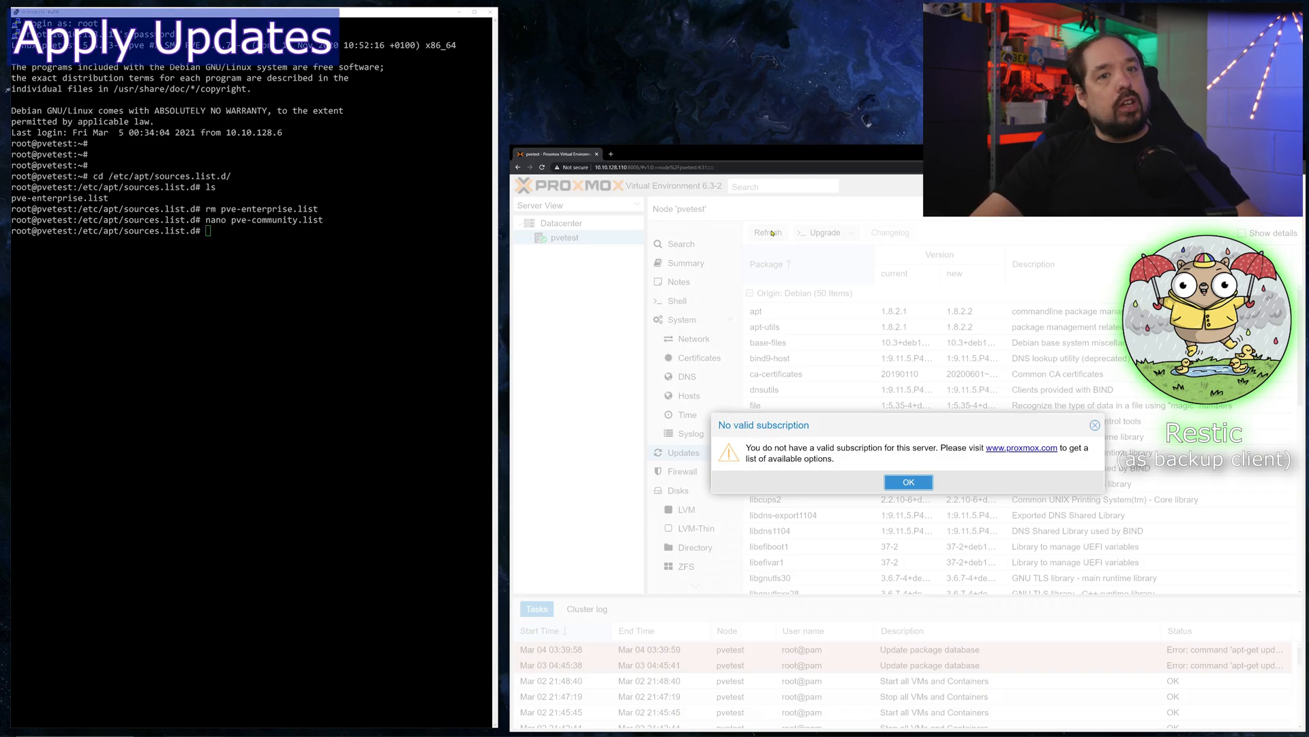
click(906, 484)
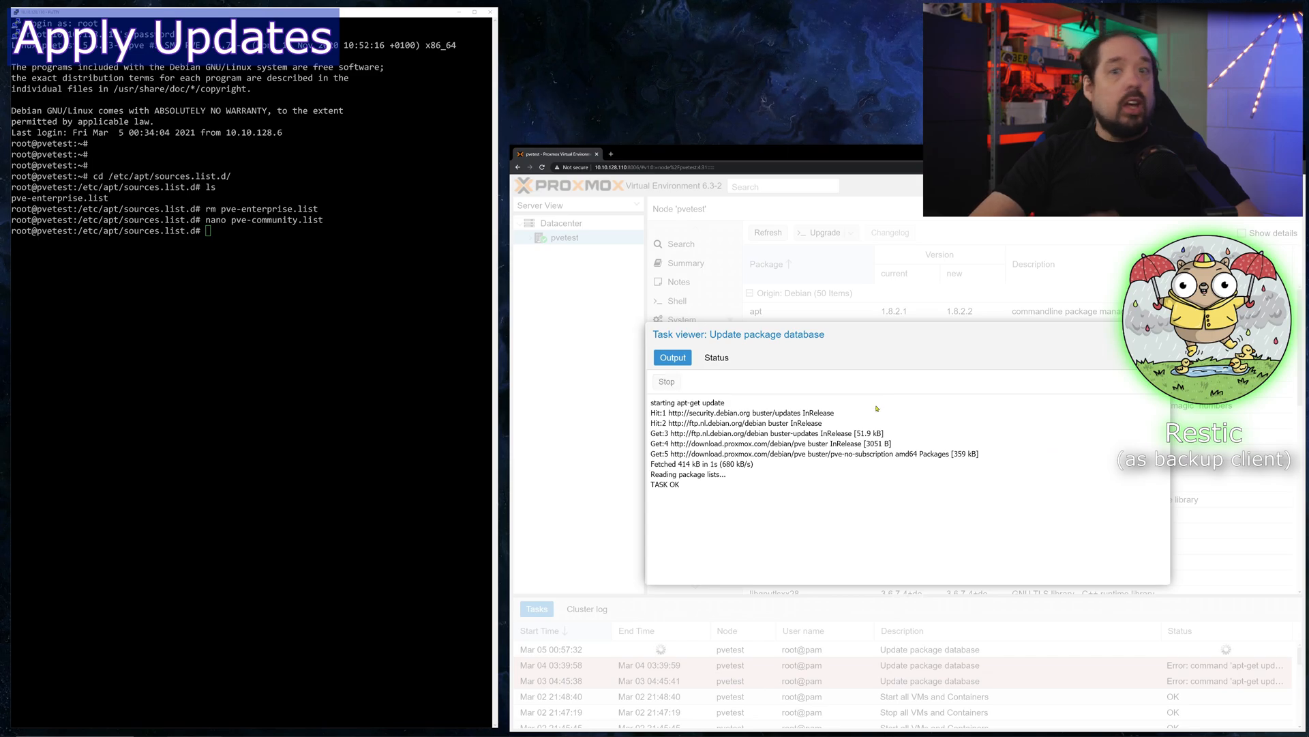
key(Escape)
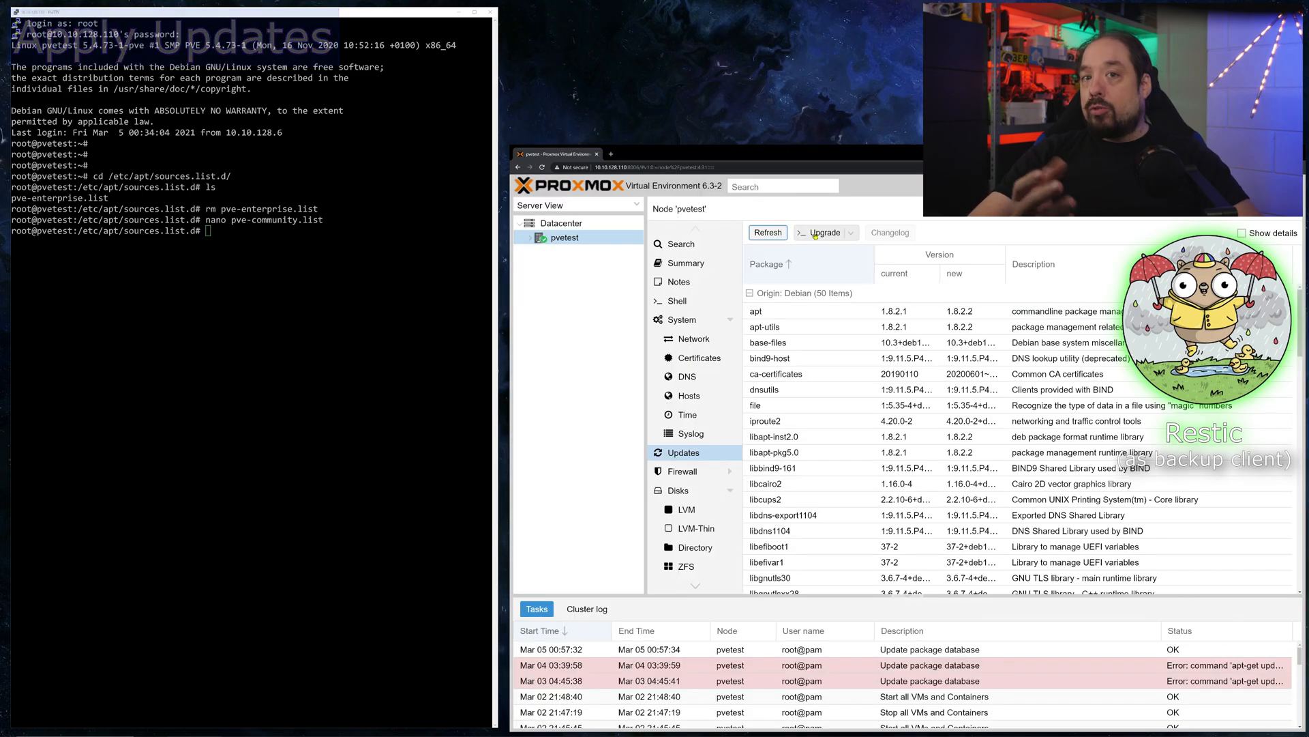
click(824, 232)
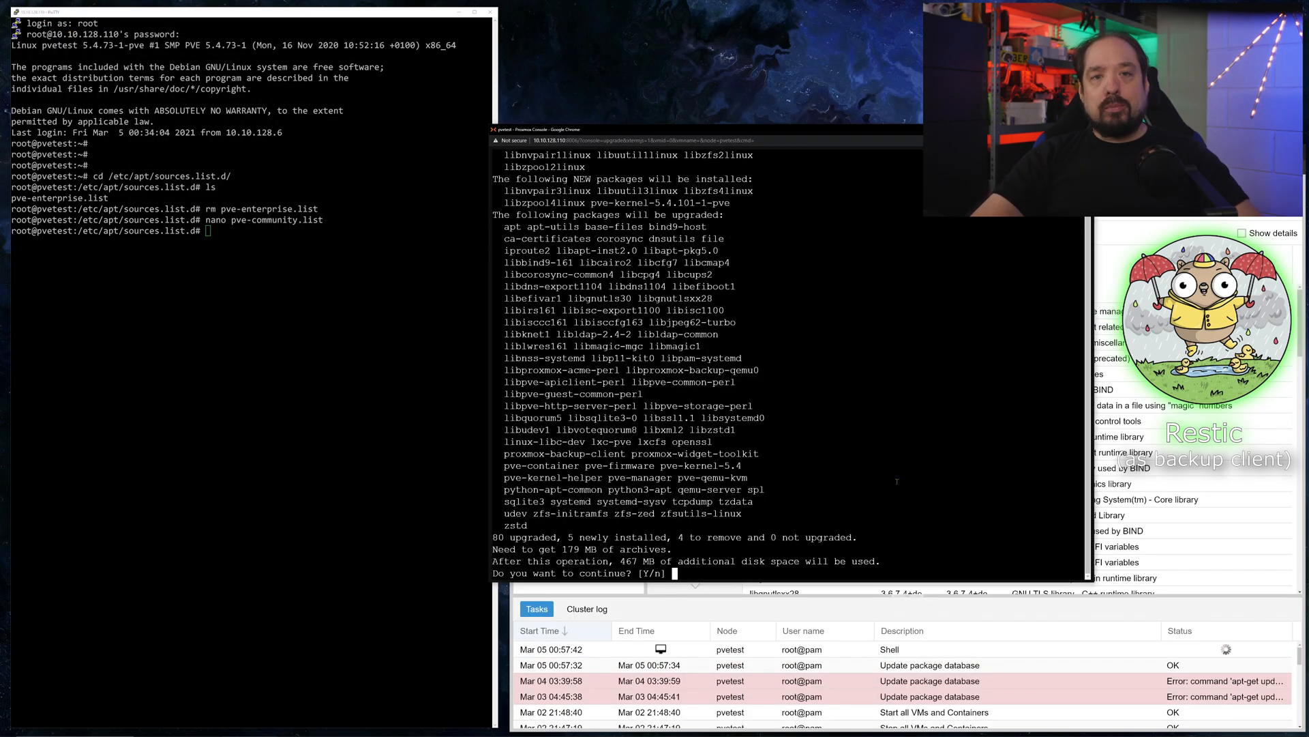
text(y)
Step: Confirm installing the 80 packages, note the kernel reboot notice once up-to-date, and close the shell
key(Return)
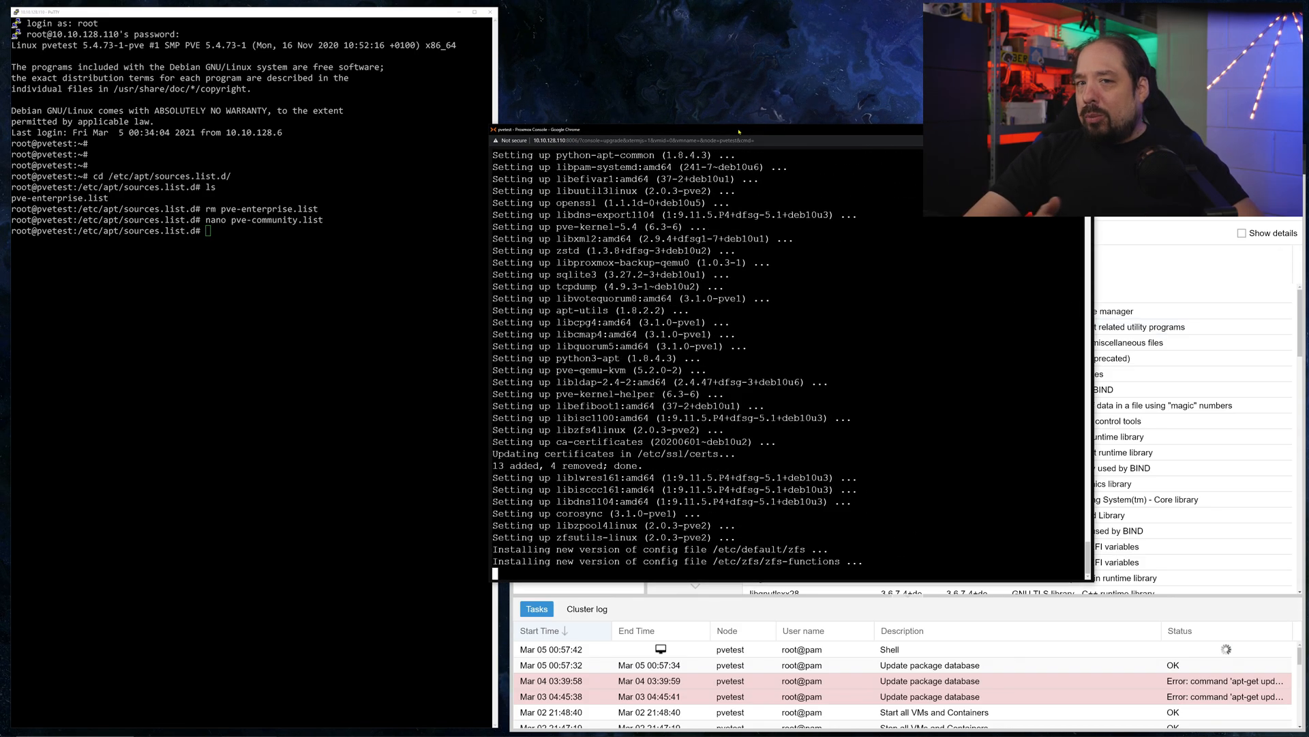
drag(739, 131, 618, 198)
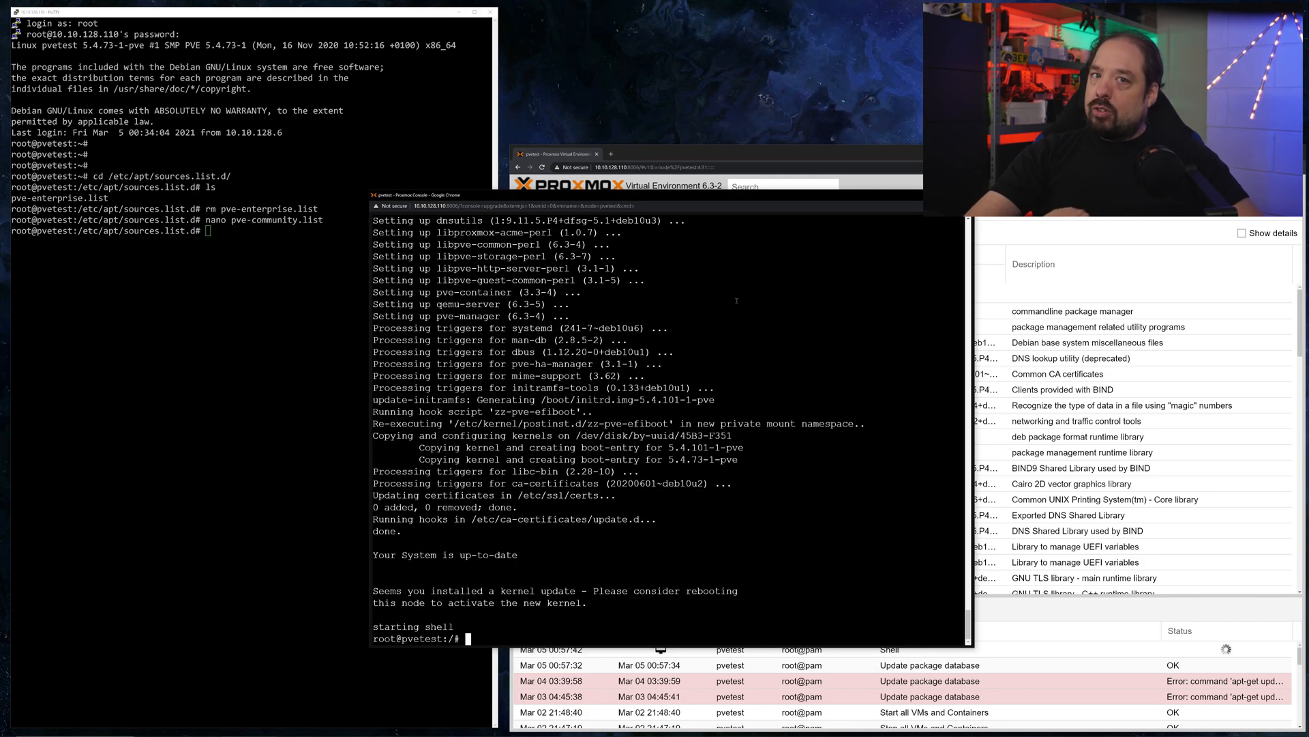
drag(373, 590, 743, 606)
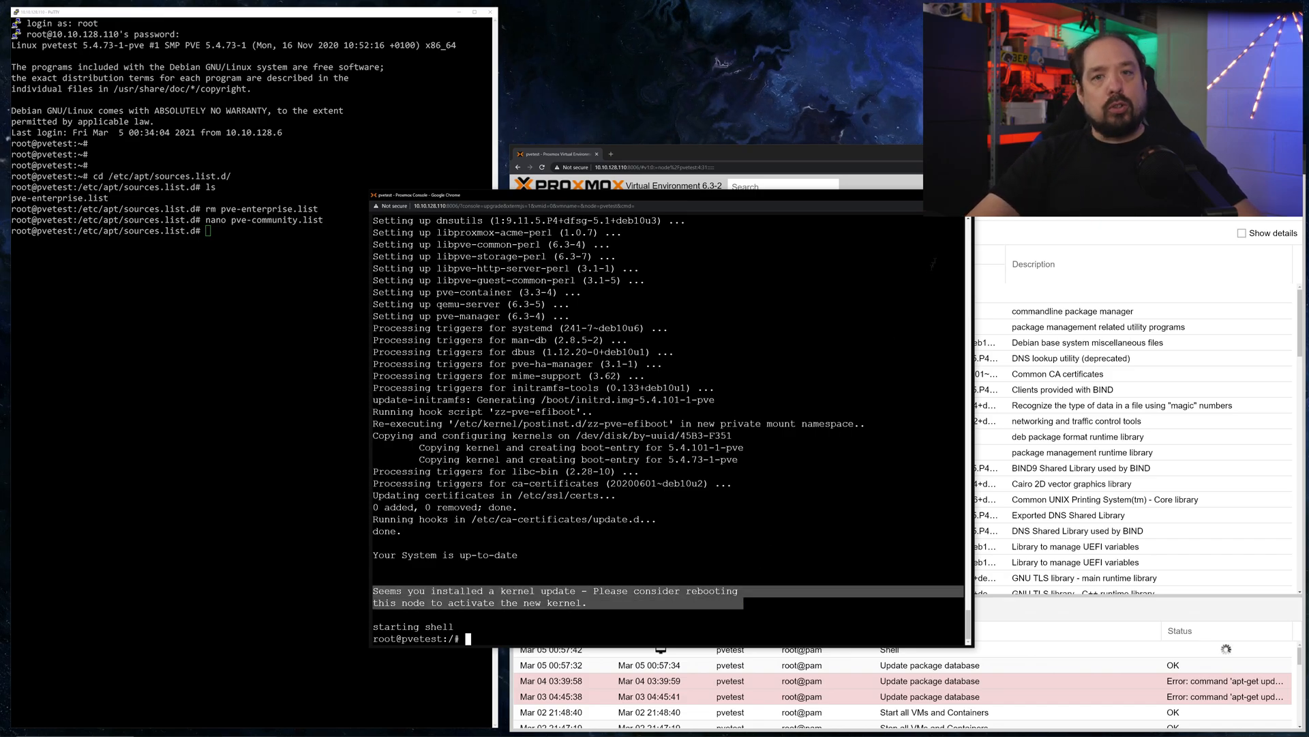
click(962, 194)
click(716, 251)
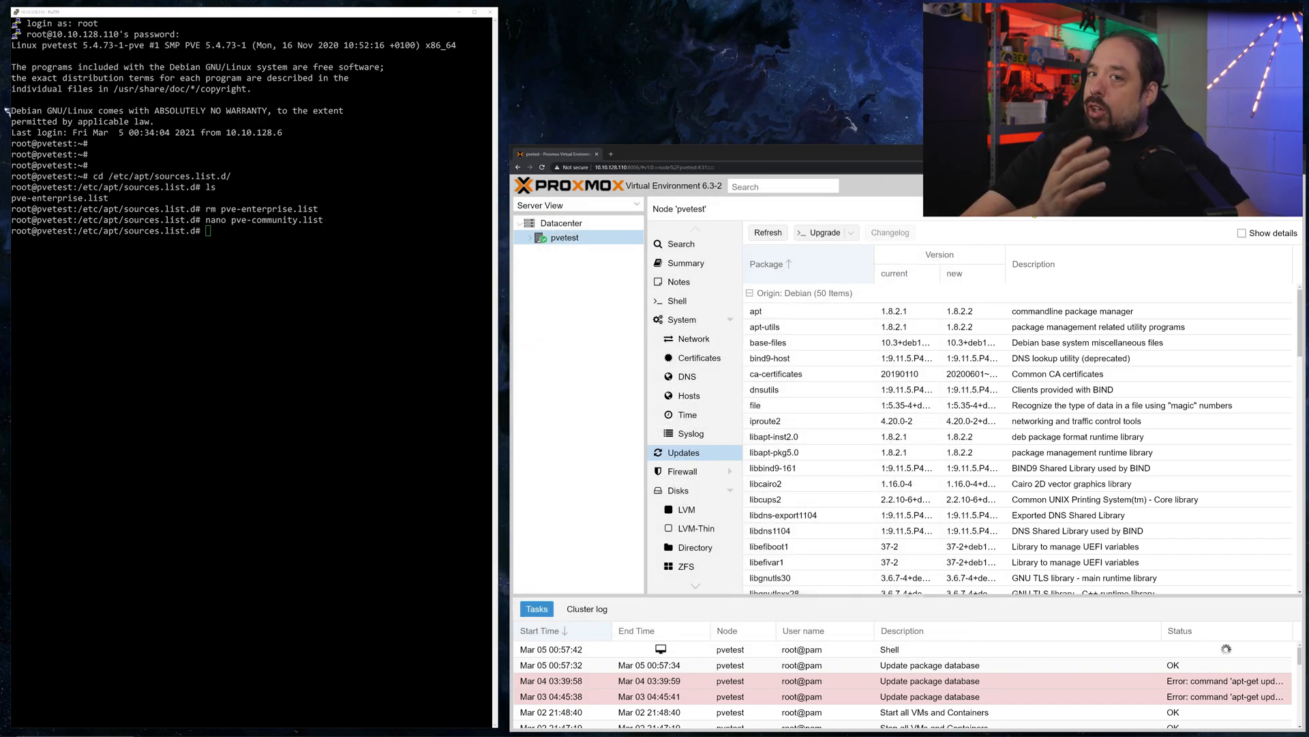
Step: Reboot the pvetest node and reselect it once it is back up
click(890, 233)
click(882, 482)
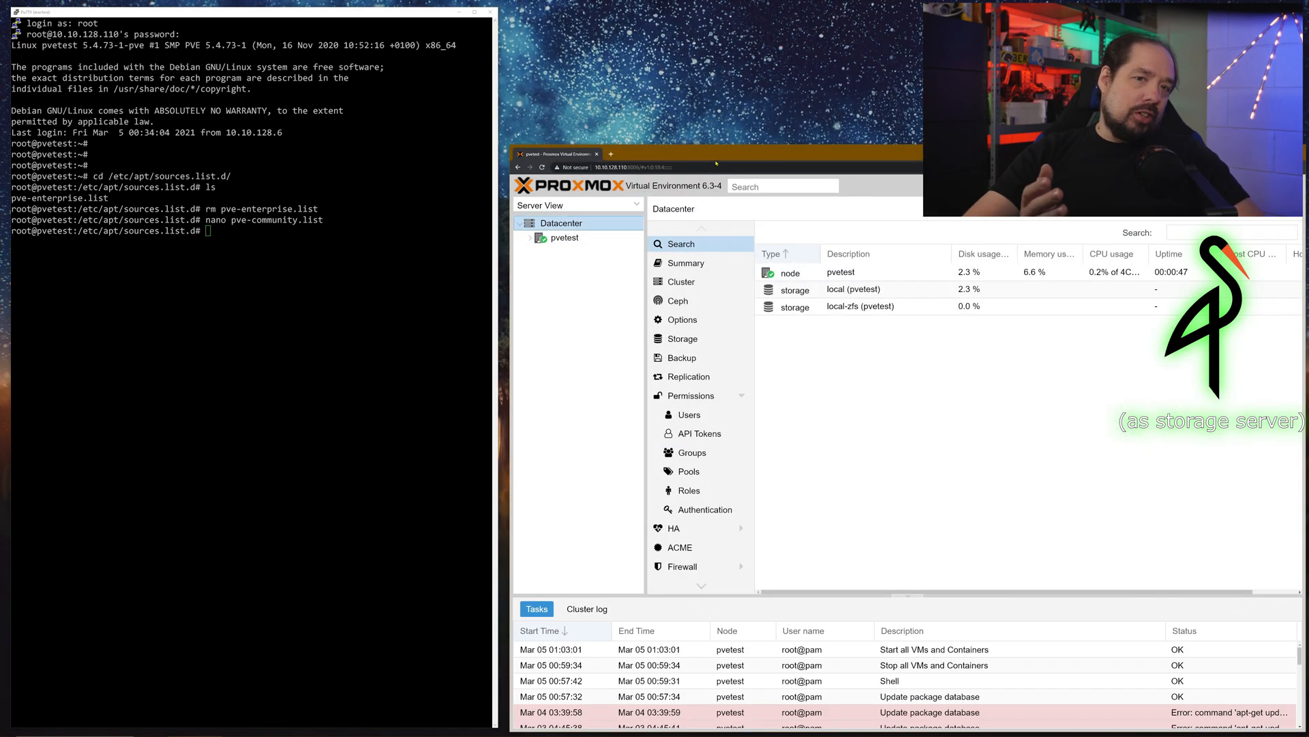
click(561, 237)
Step: Refresh the package database on Updates to confirm nothing is pending
click(683, 452)
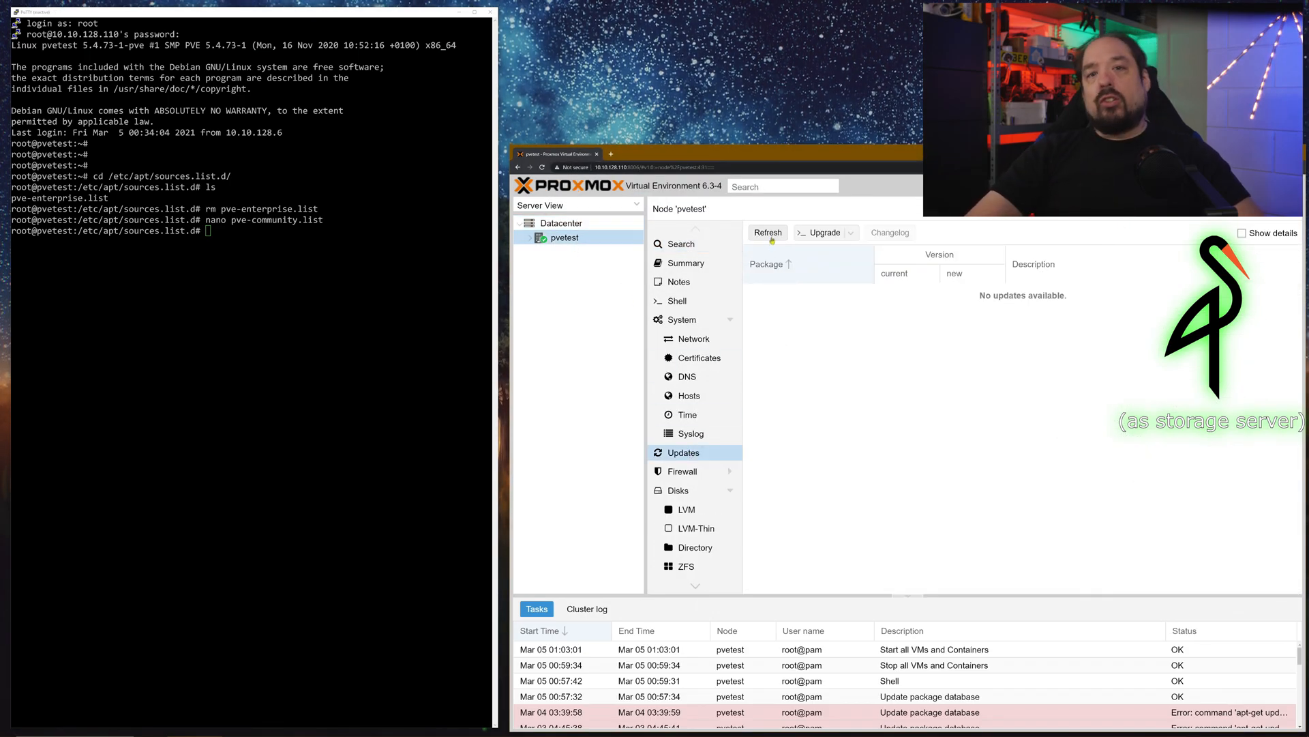
click(768, 232)
click(898, 485)
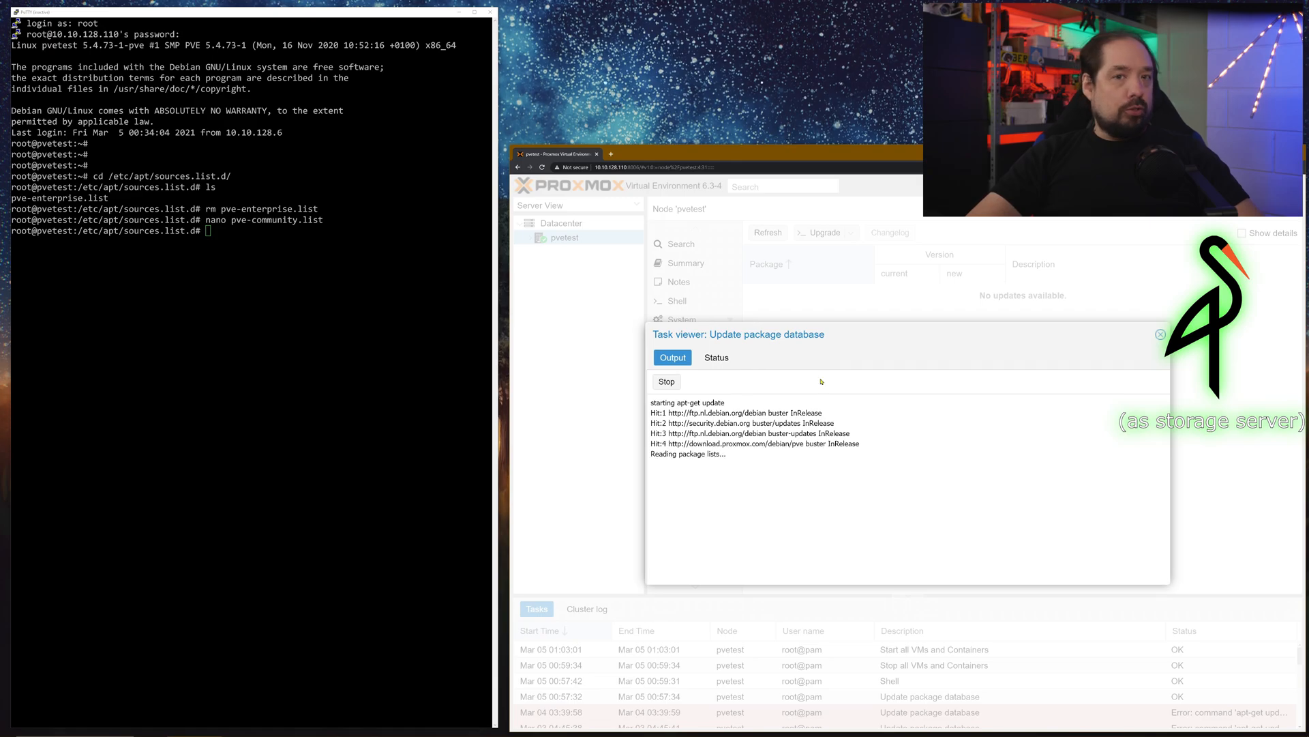
click(1160, 334)
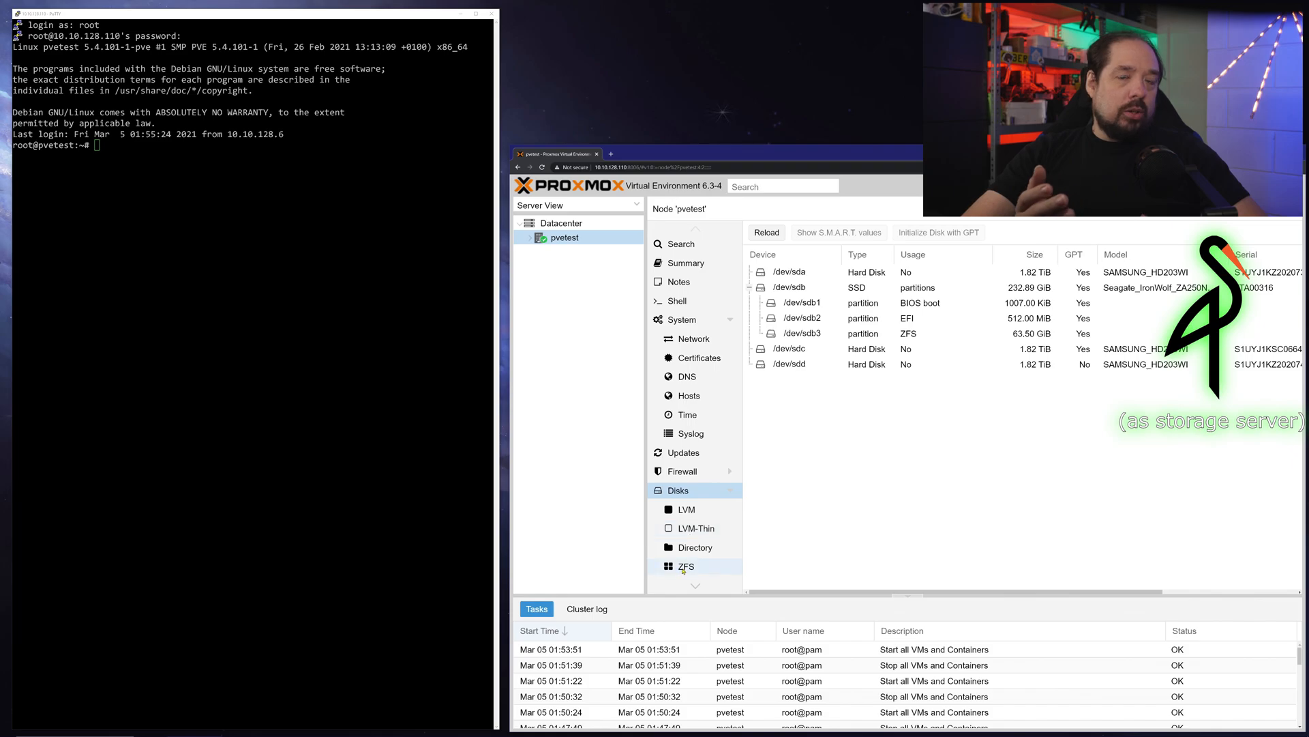
Step: Create ZFS pool 'backupstorage' with RAID level RAIDZ across all three disks
click(684, 569)
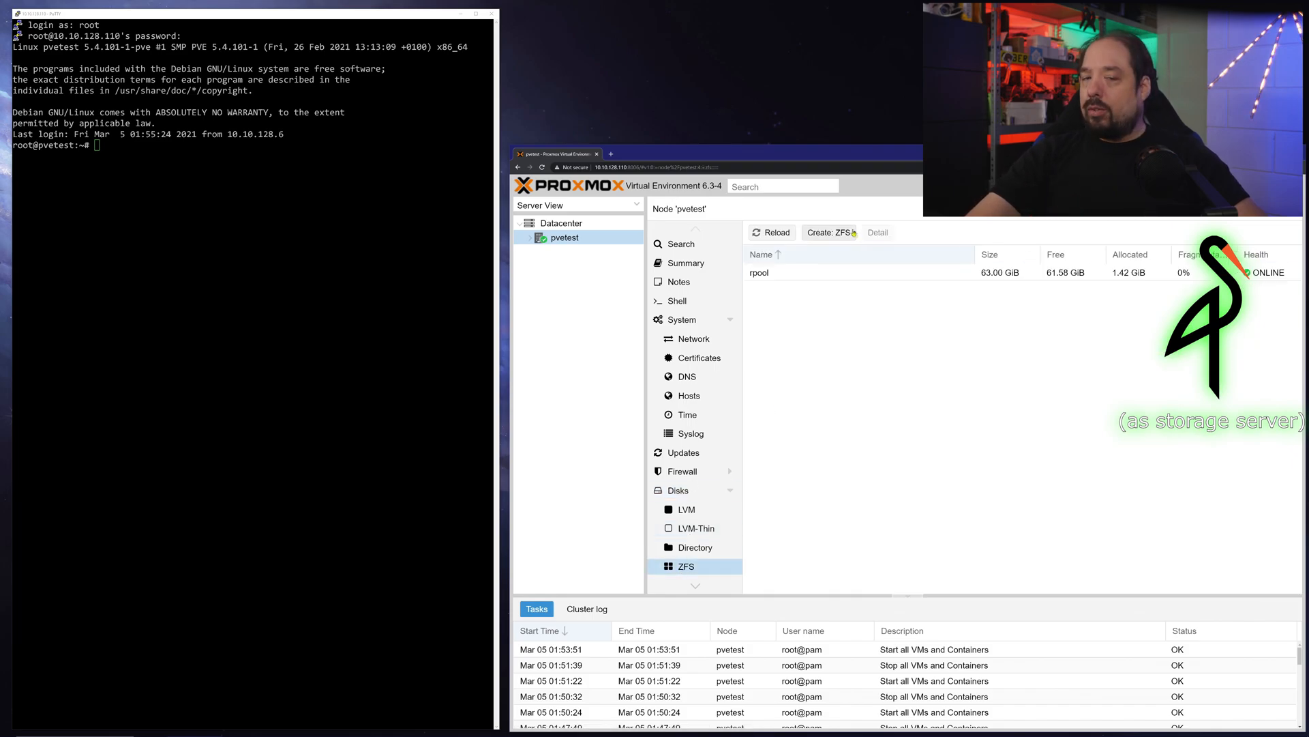
click(829, 233)
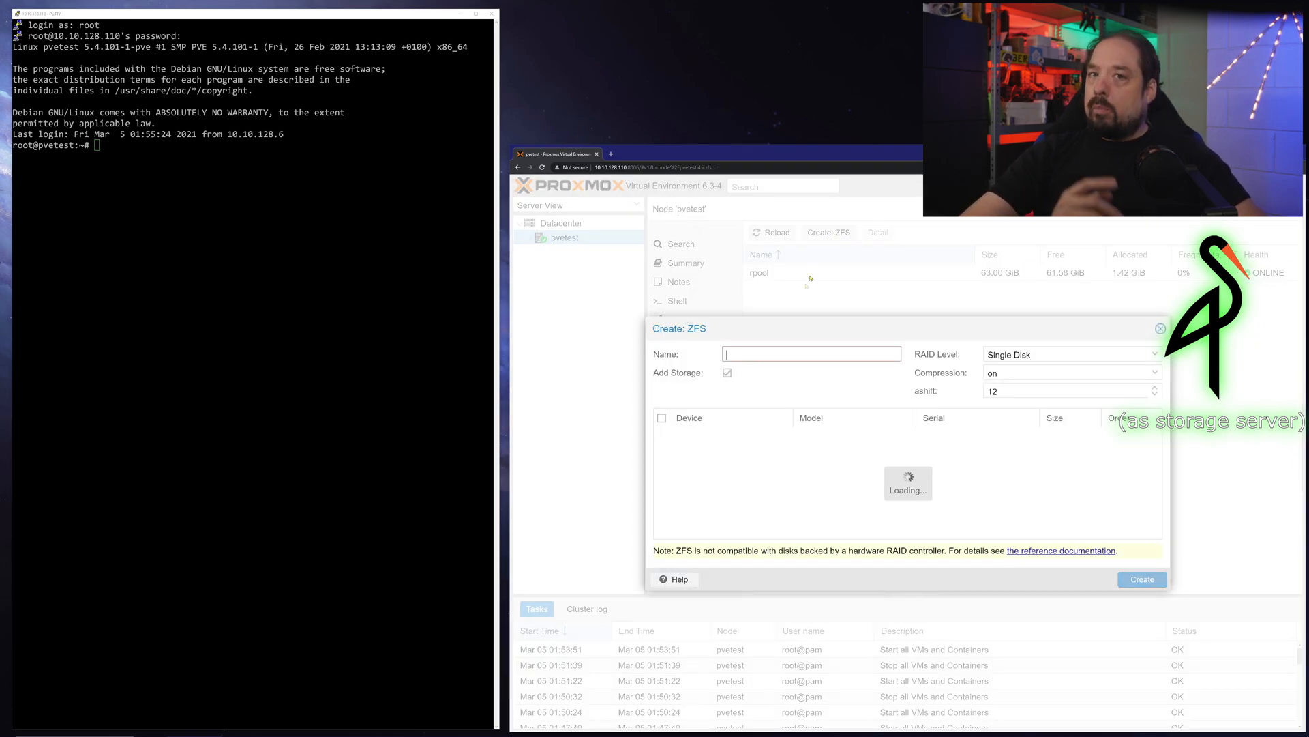
click(769, 354)
text(backupstorage)
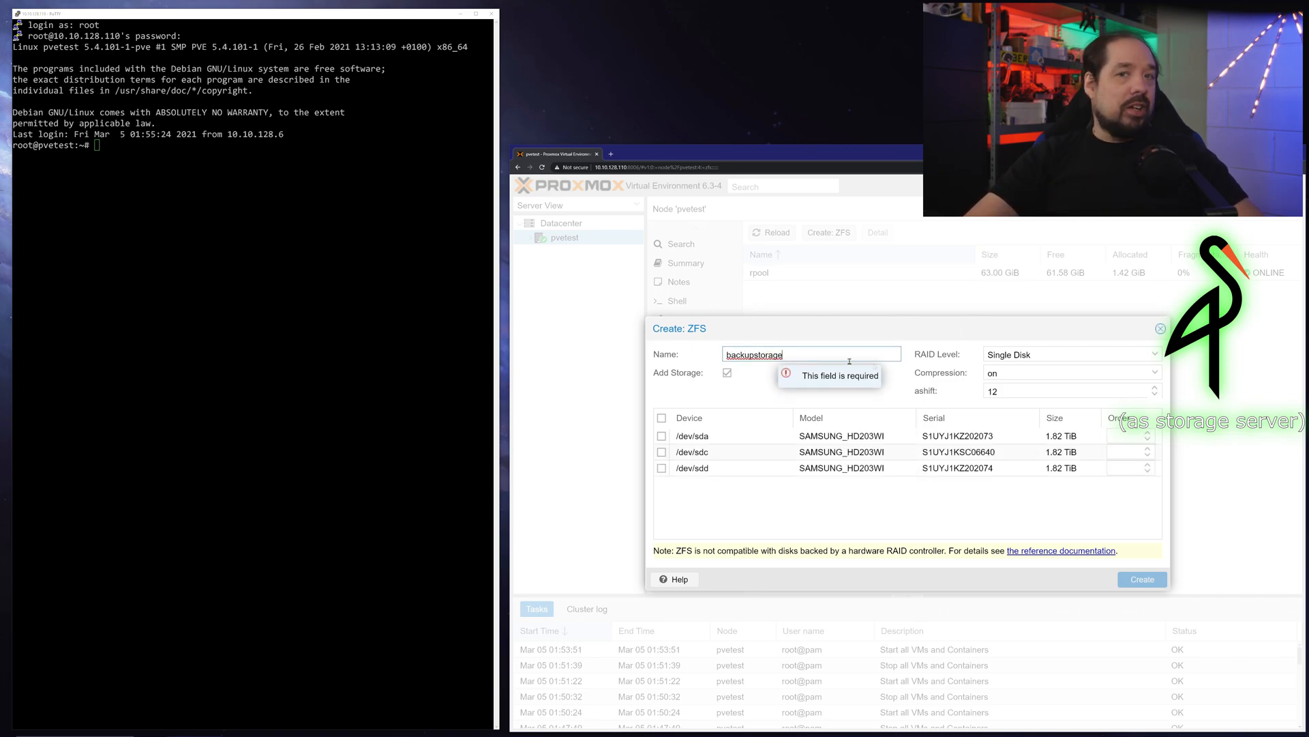
click(1070, 354)
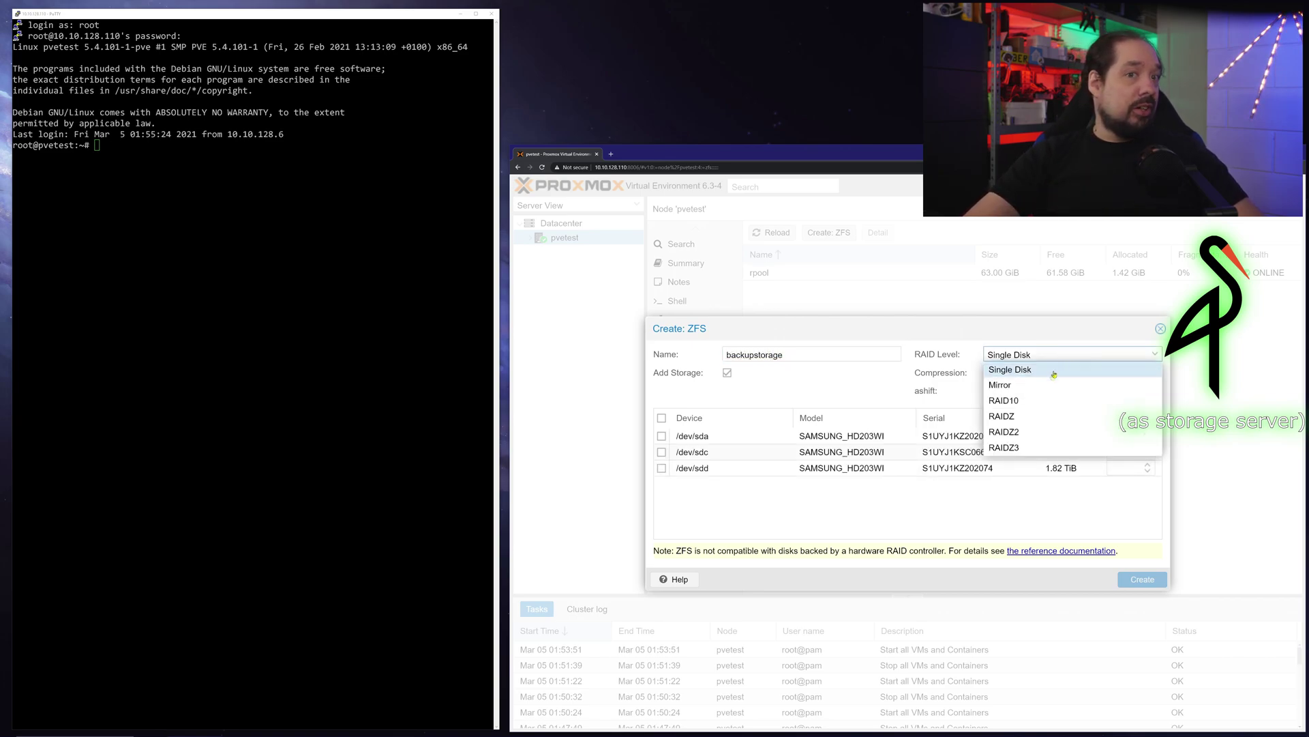
click(1019, 418)
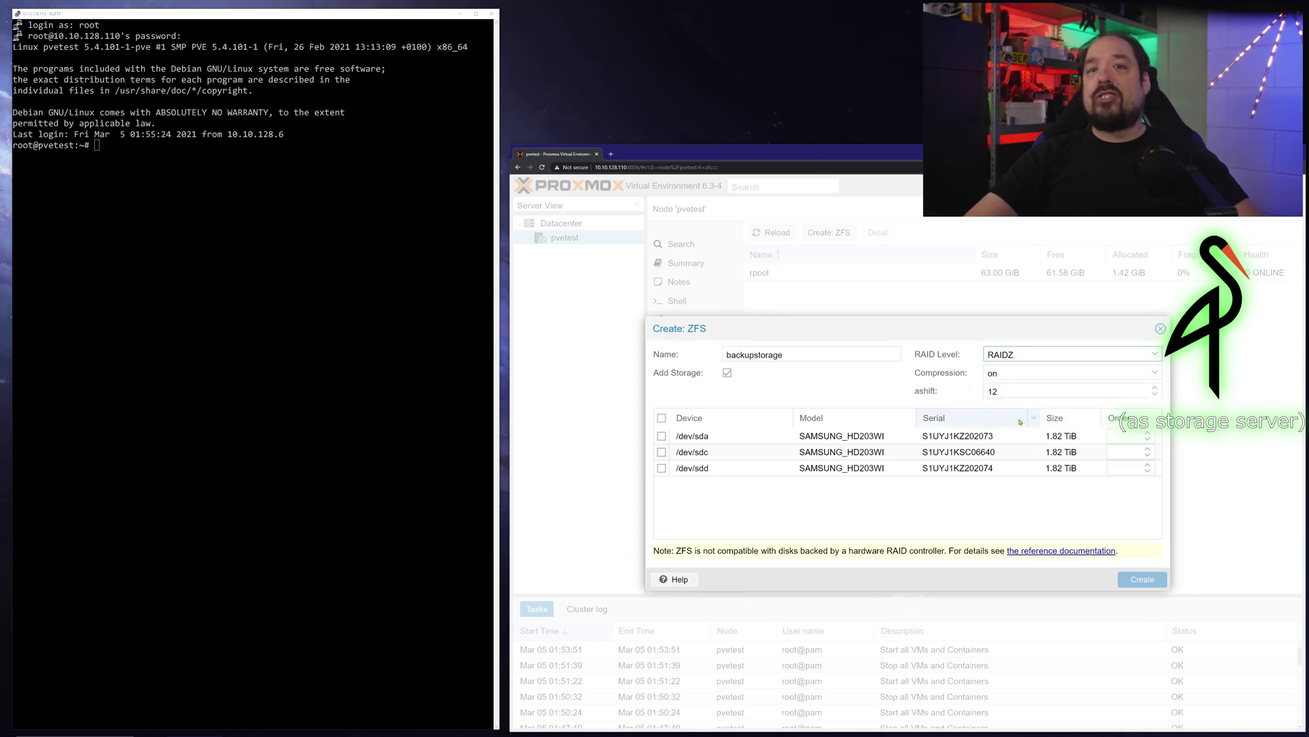
click(661, 417)
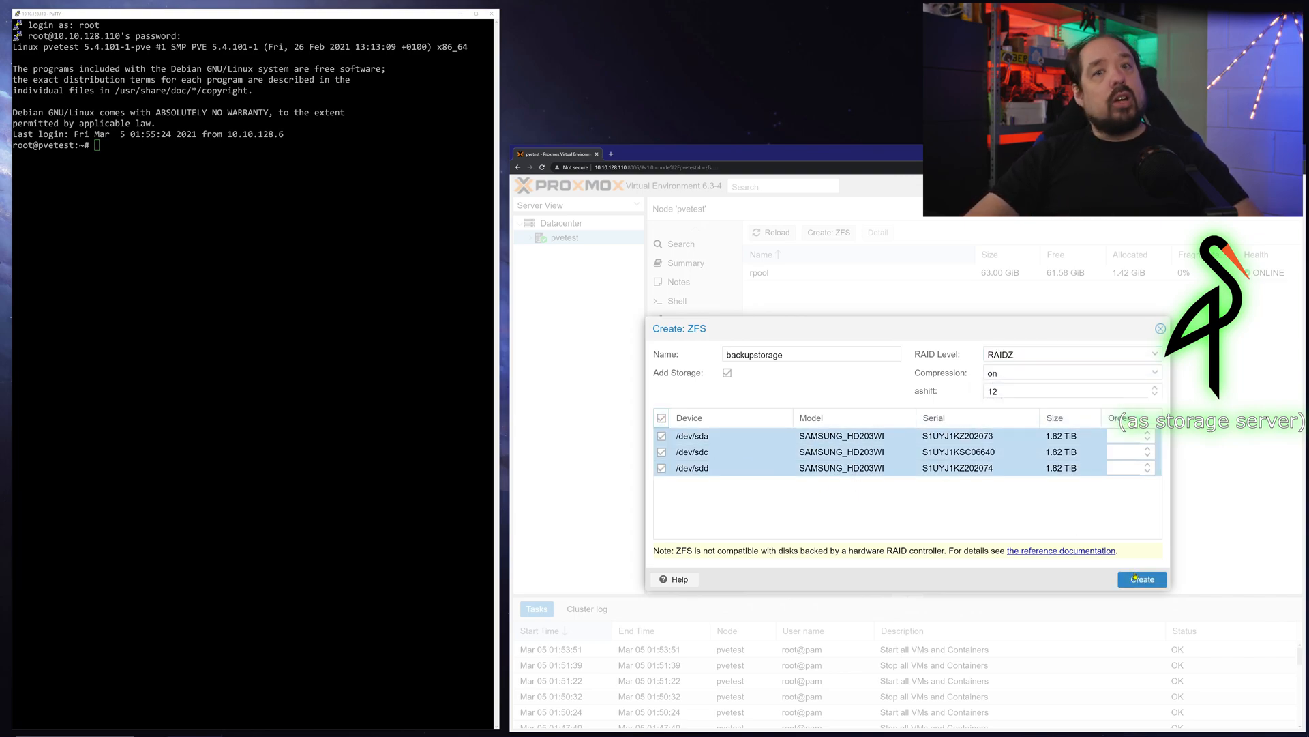
click(1142, 579)
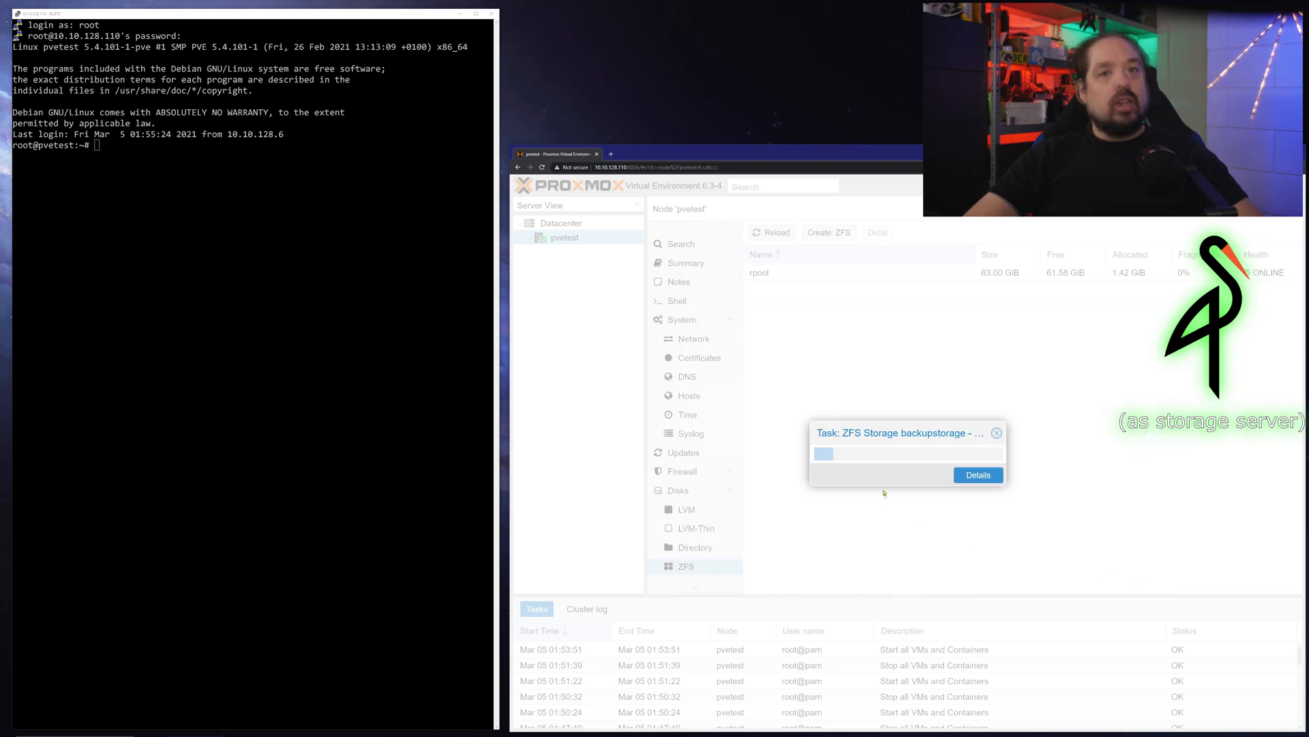
Step: Review the creation task output and reload so backupstorage shows ONLINE
click(978, 474)
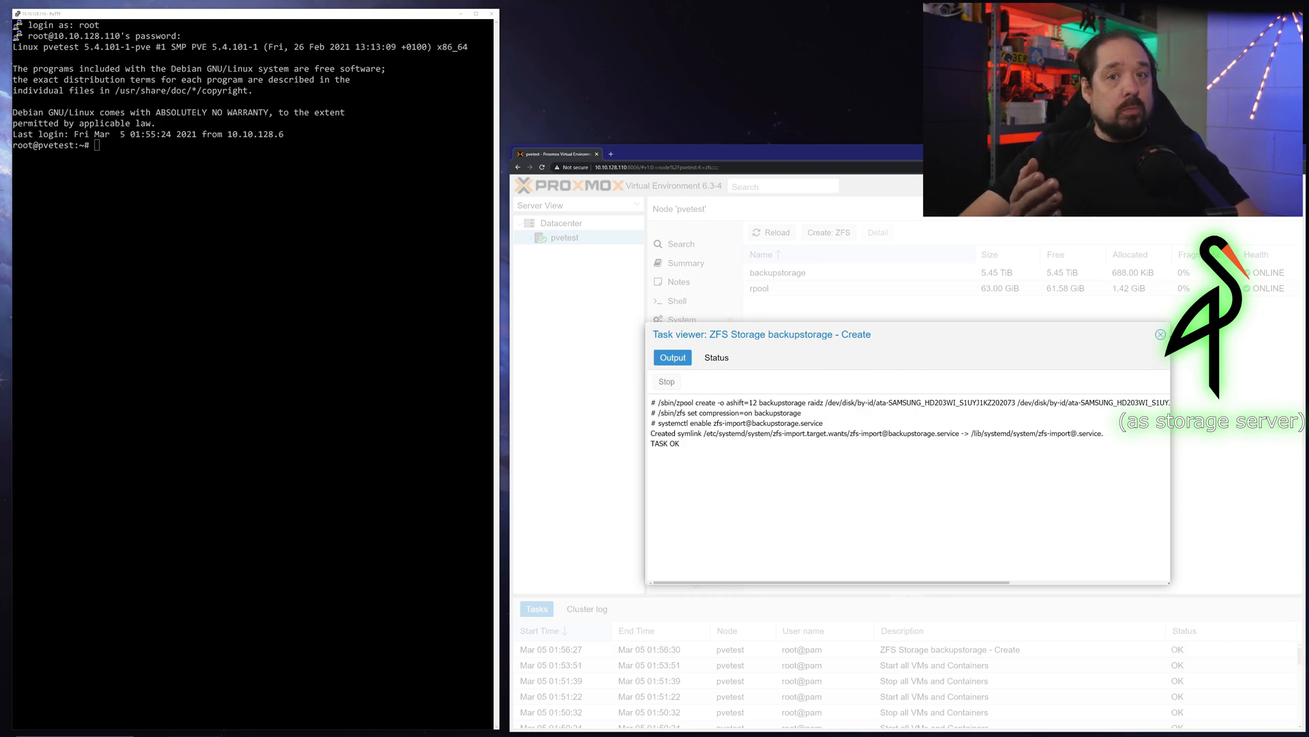
click(1160, 334)
click(792, 274)
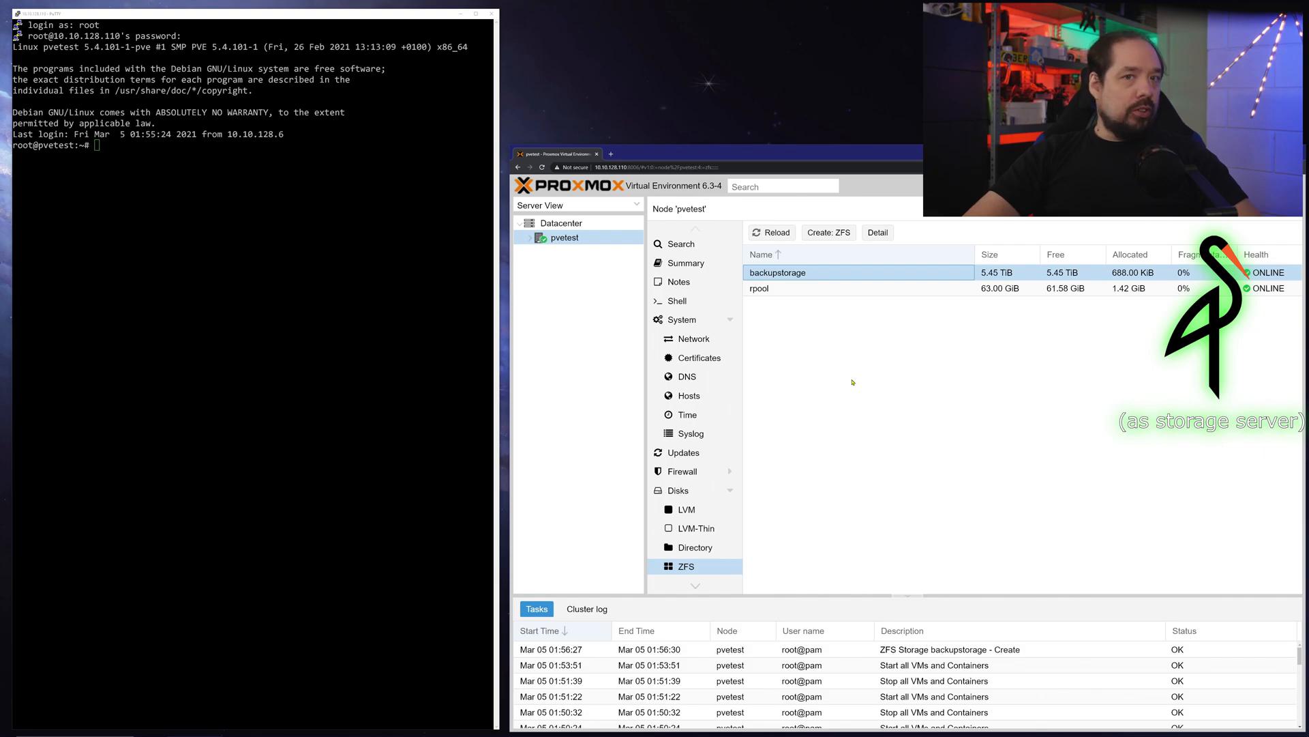
key(F5)
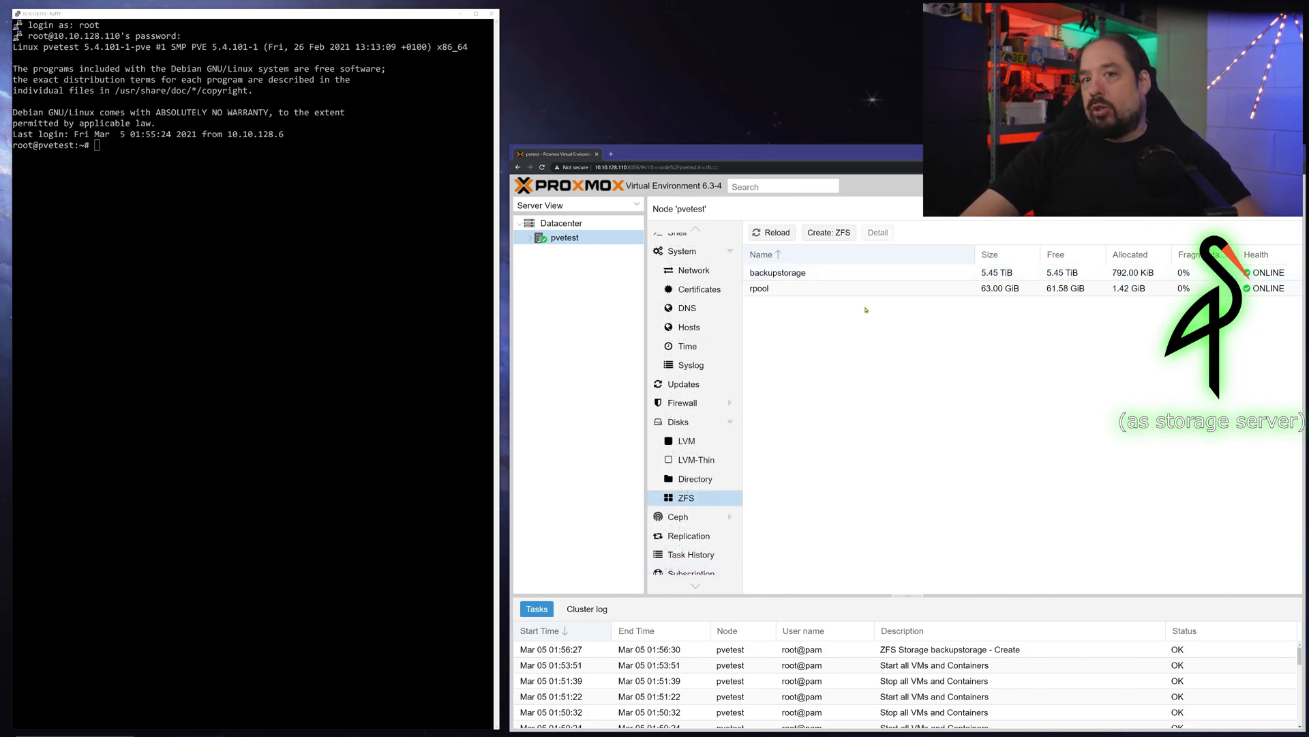
Step: In the SSH shell, navigate into /backupstorage and list its contents
click(340, 339)
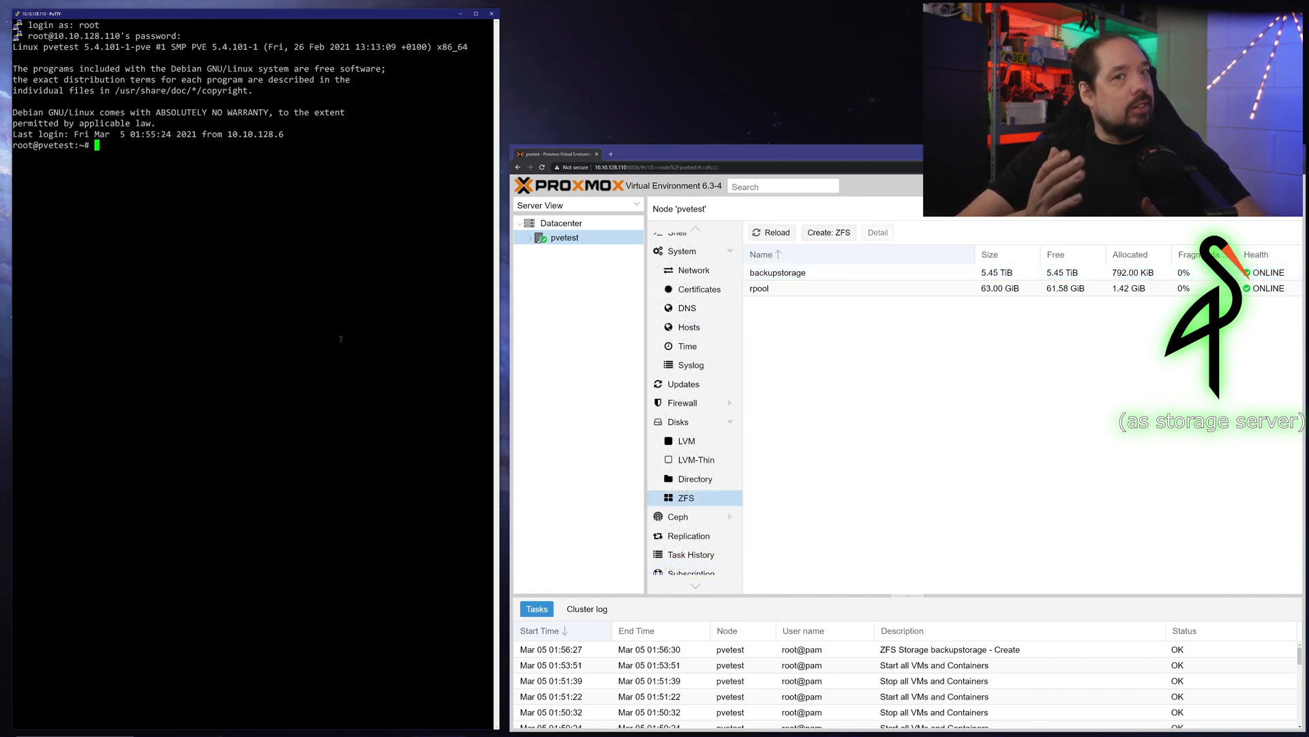
text(ls)
text(c)
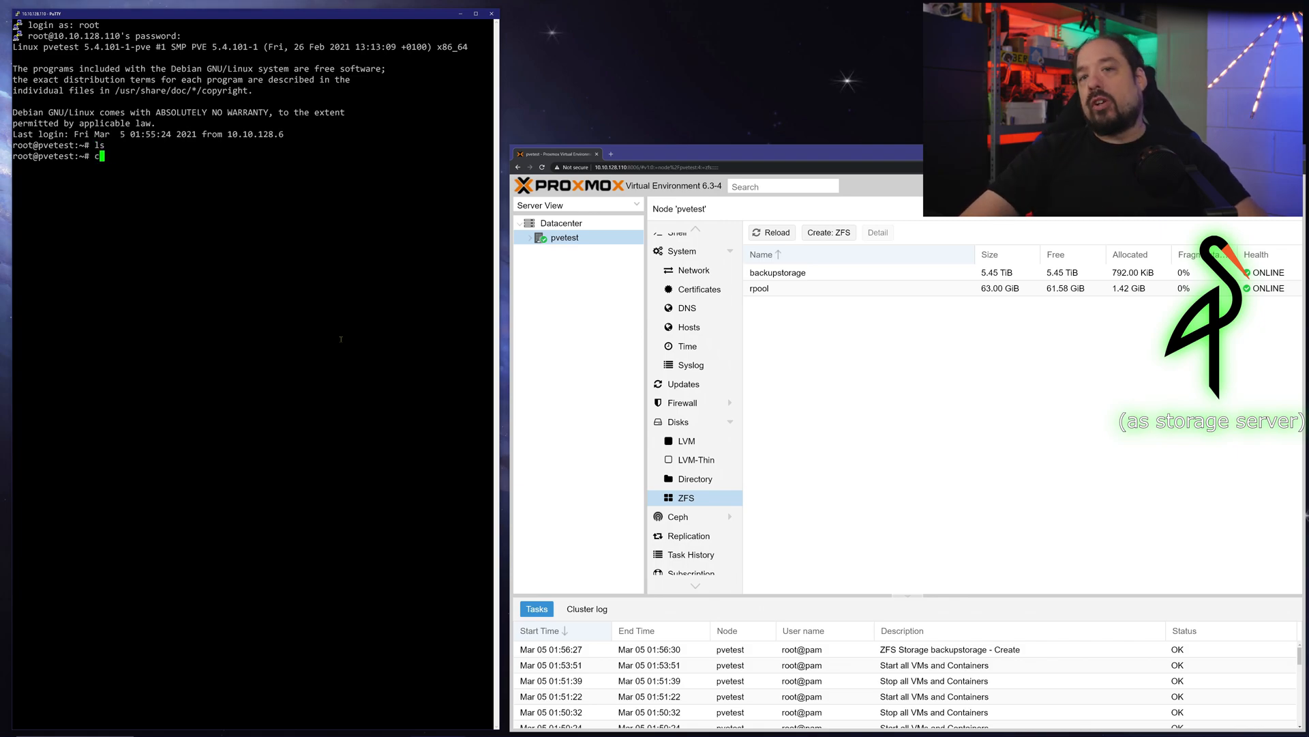
key(Return)
text(cd/)
key(Return)
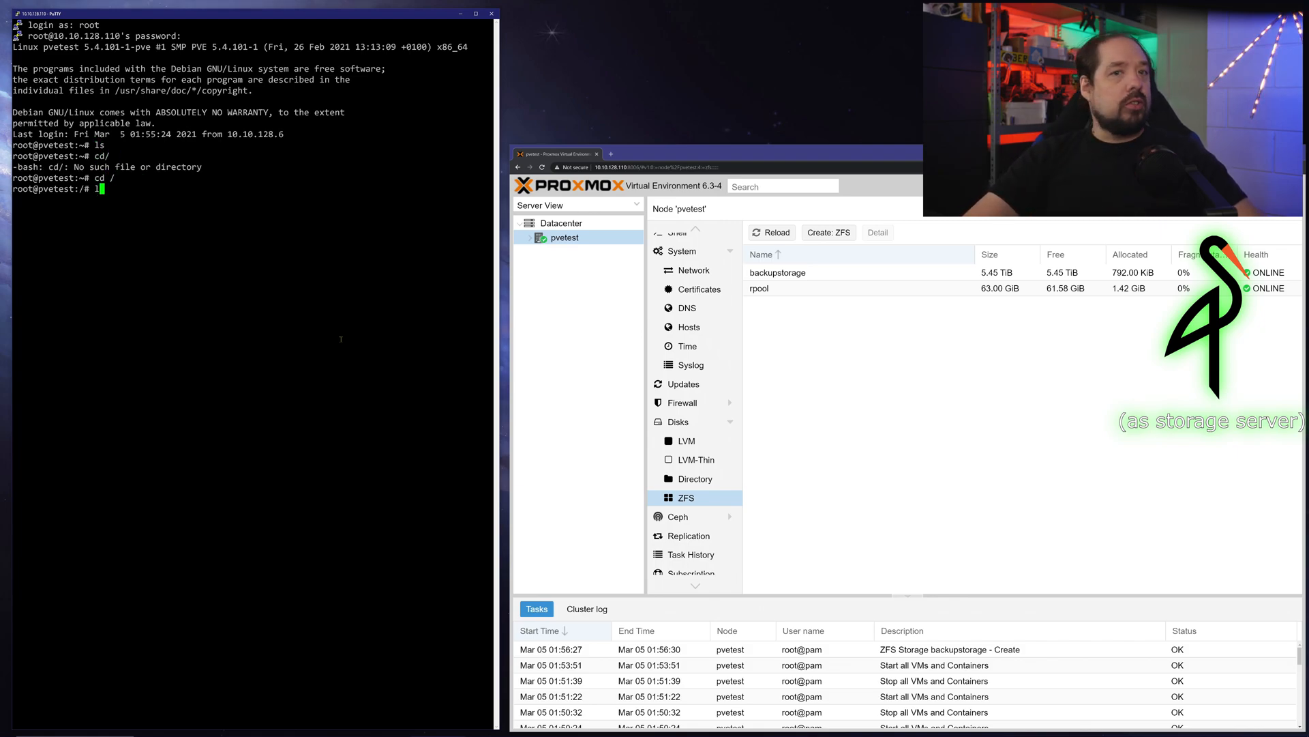
text(s)
key(Return)
text(cd backupstorage/)
key(Return)
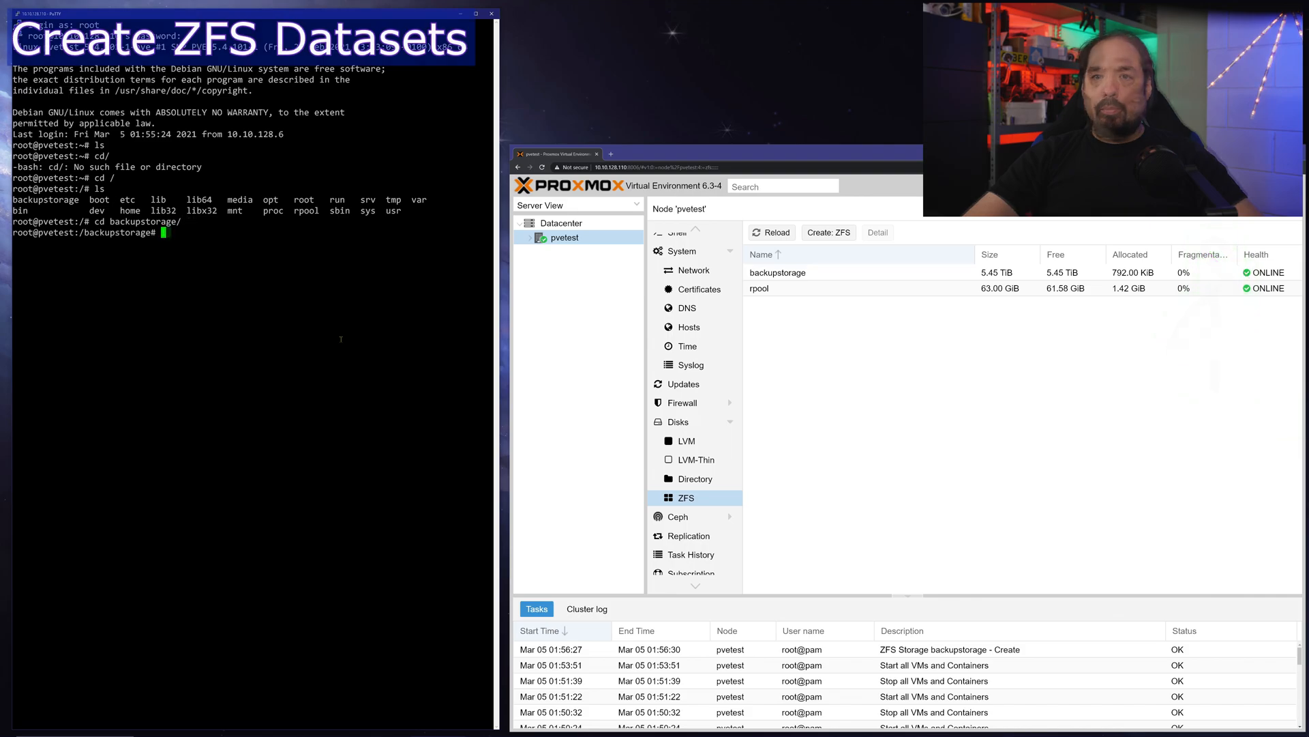
text(ls)
key(Return)
text(zfs cr)
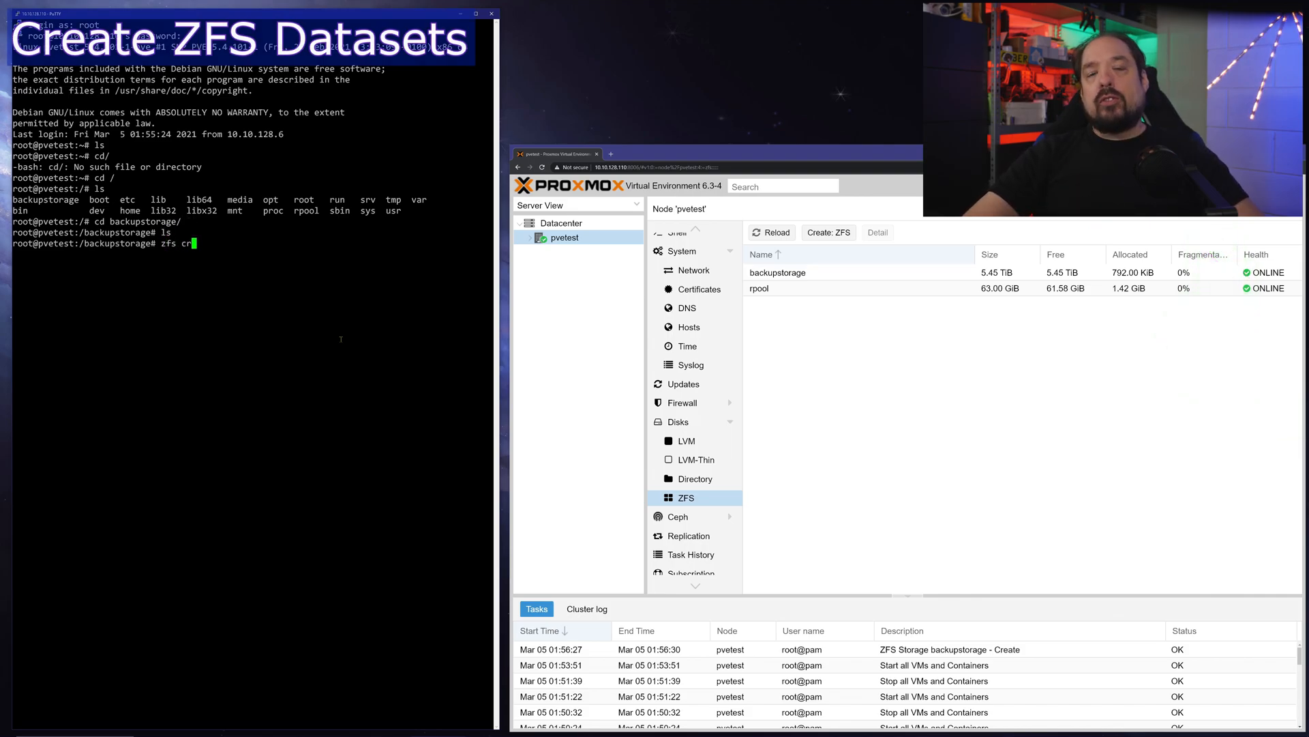
text( backu)
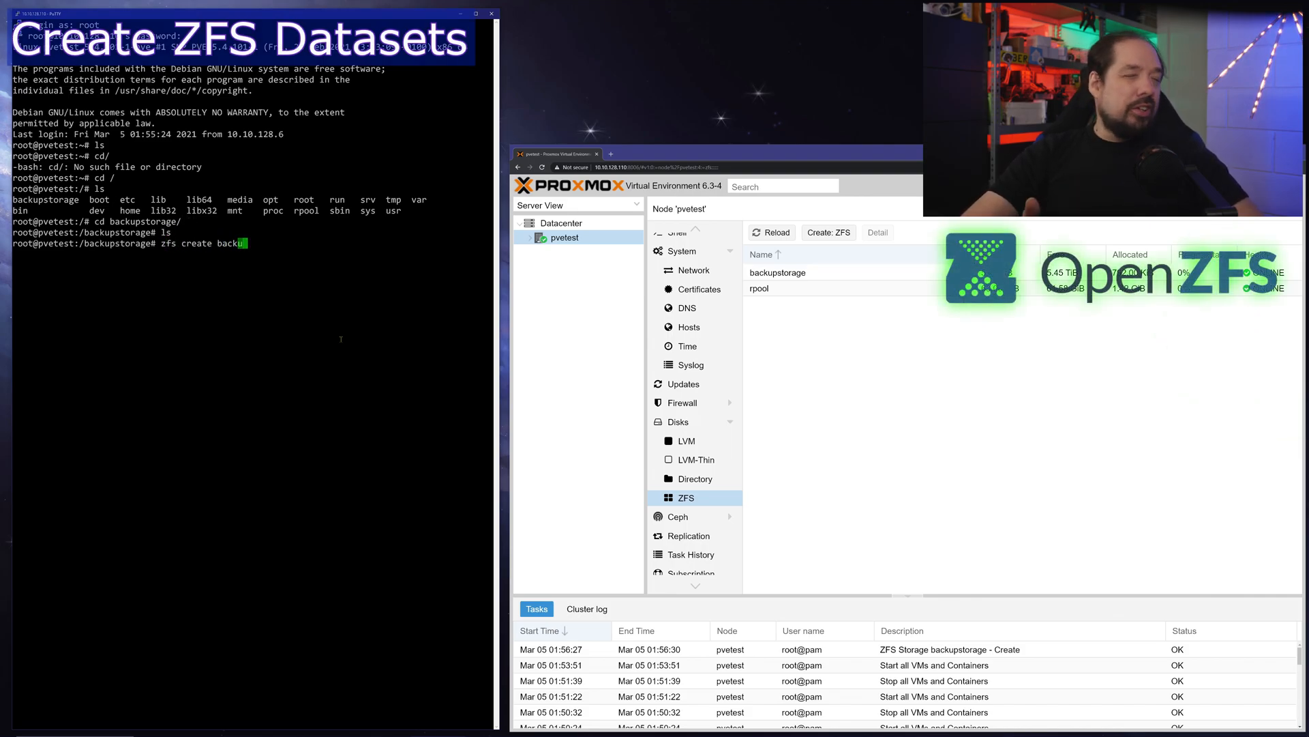
text(orage/tenants)
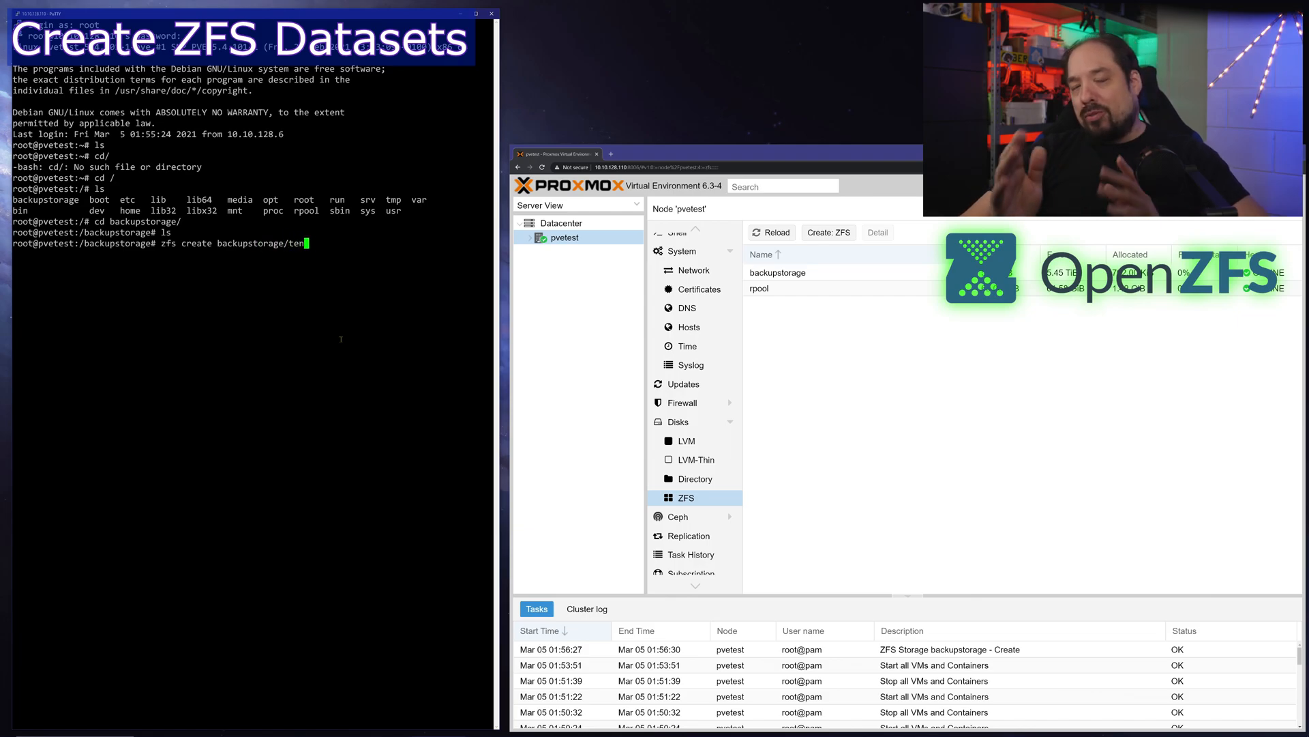
Step: Create backupstorage/tenants and tenant datasets pietje, klaas and jantje inside it
key(Return)
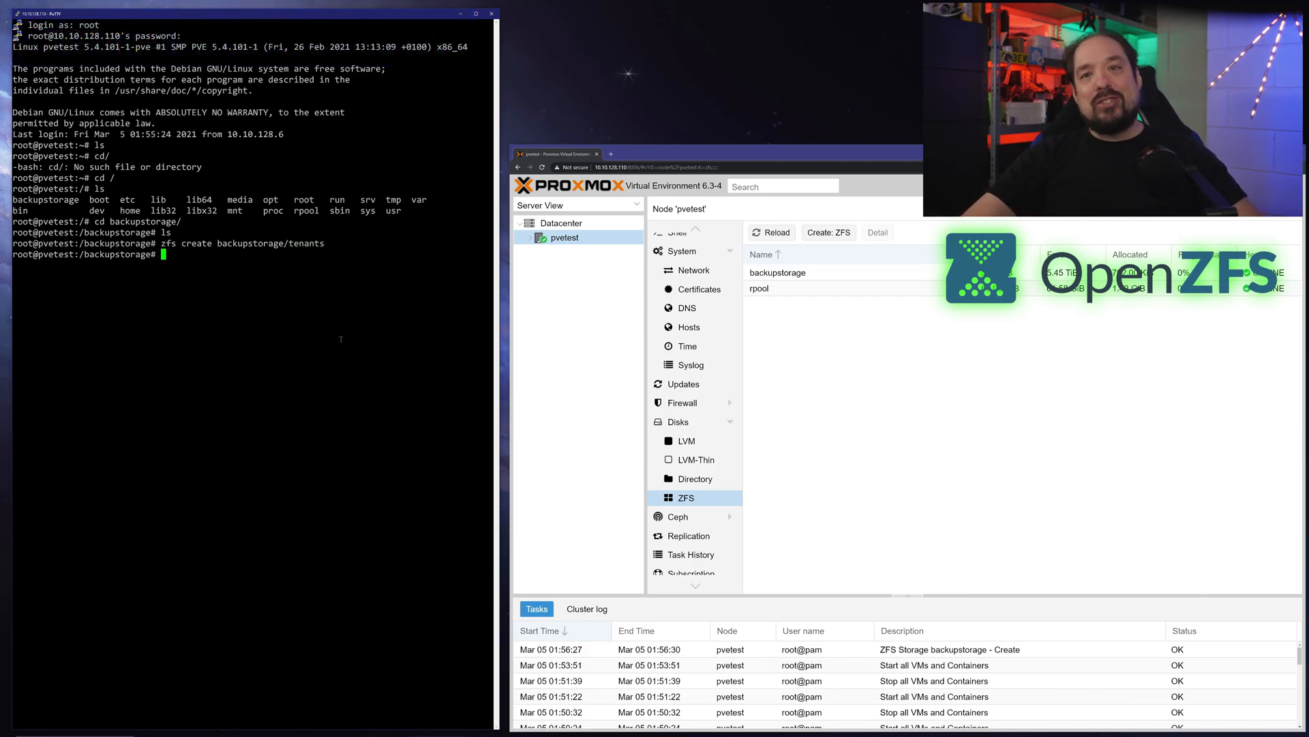
text(cd tenants)
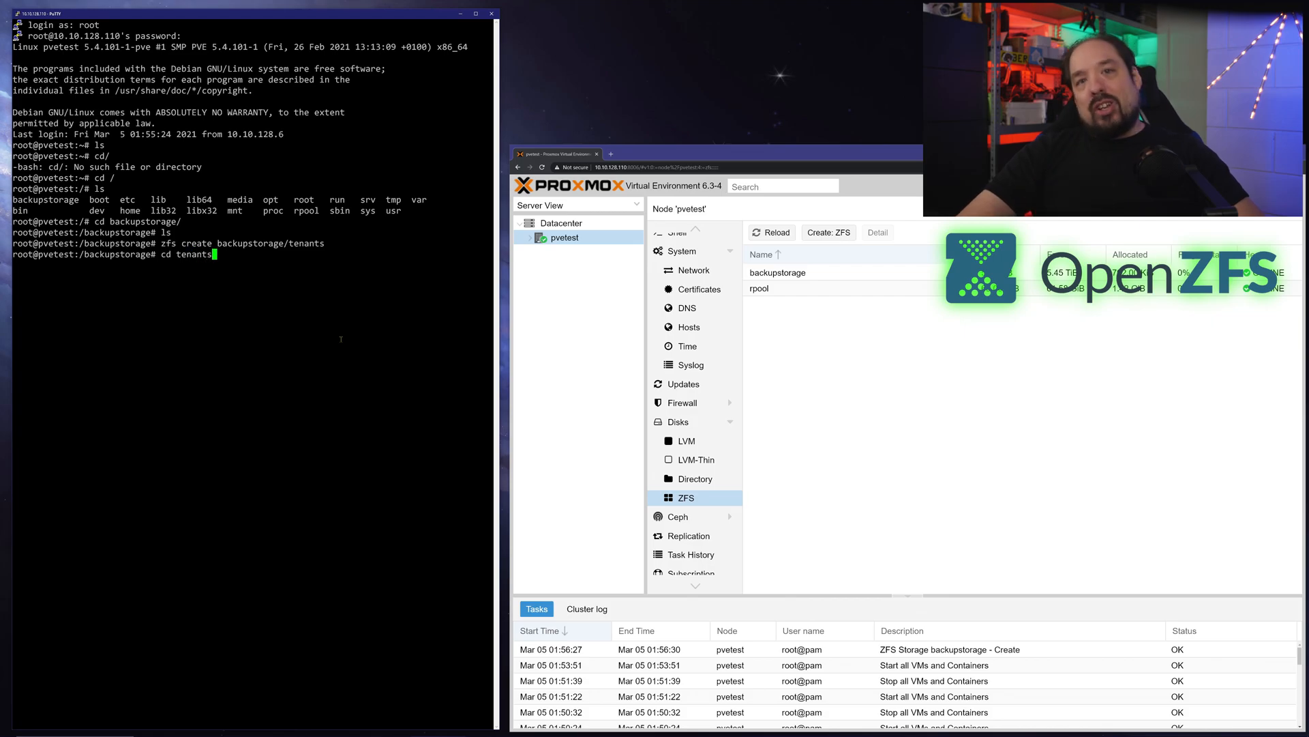
key(Return)
text(zfs create backupstorage/tenants/pietje)
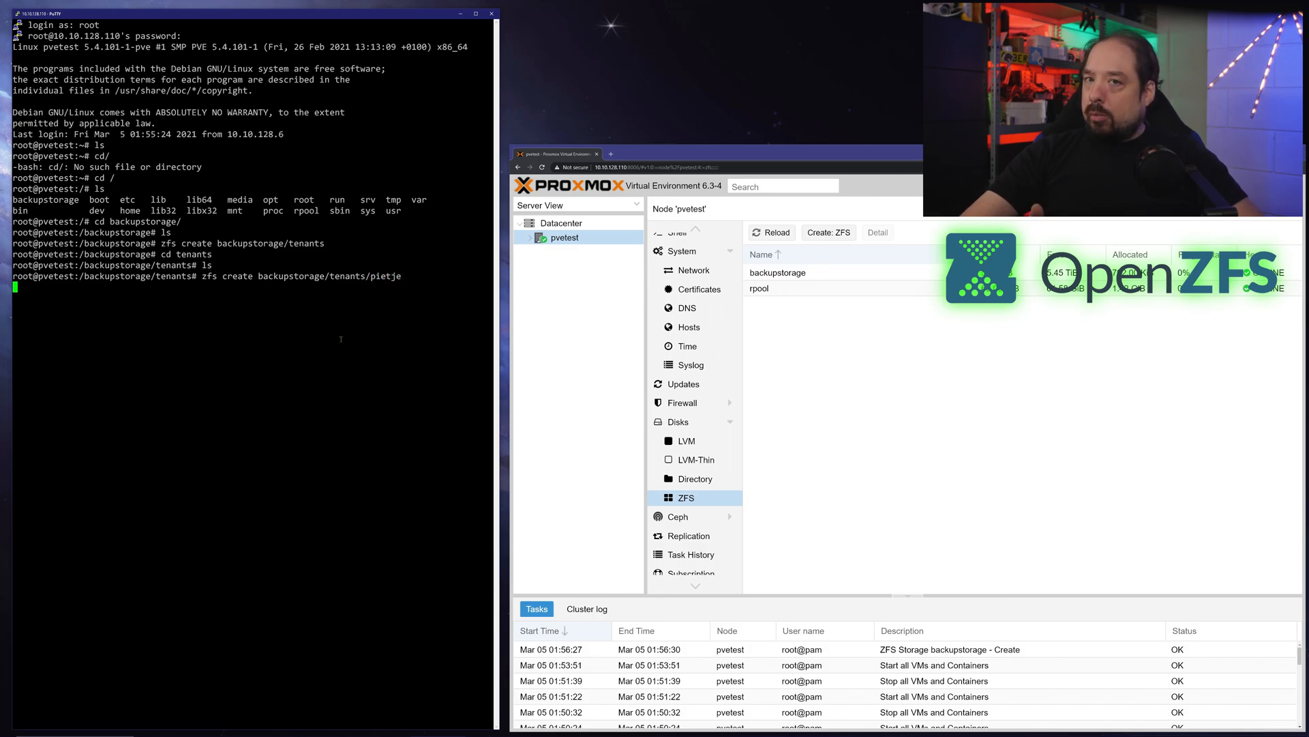
key(Up)
key(BackSpace)
key(BackSpace)
key(BackSpace)
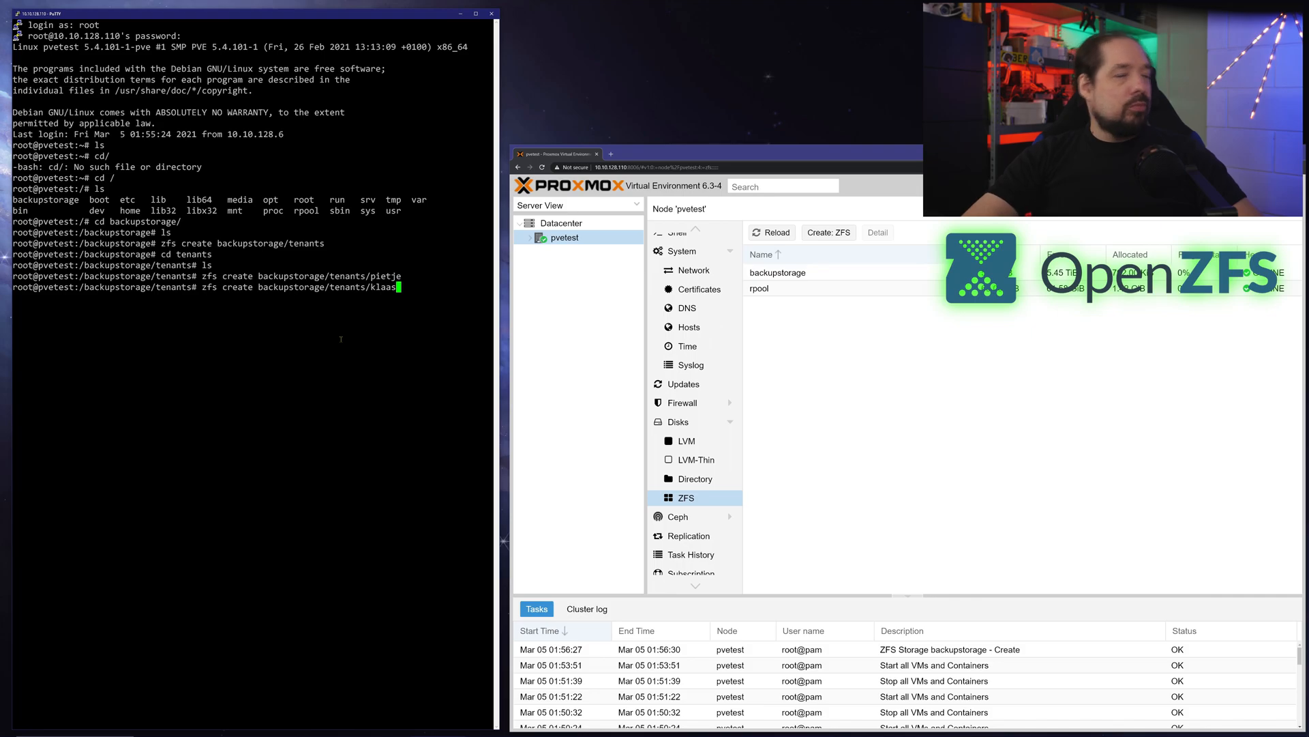
key(Return)
key(Up)
key(BackSpace)
key(BackSpace)
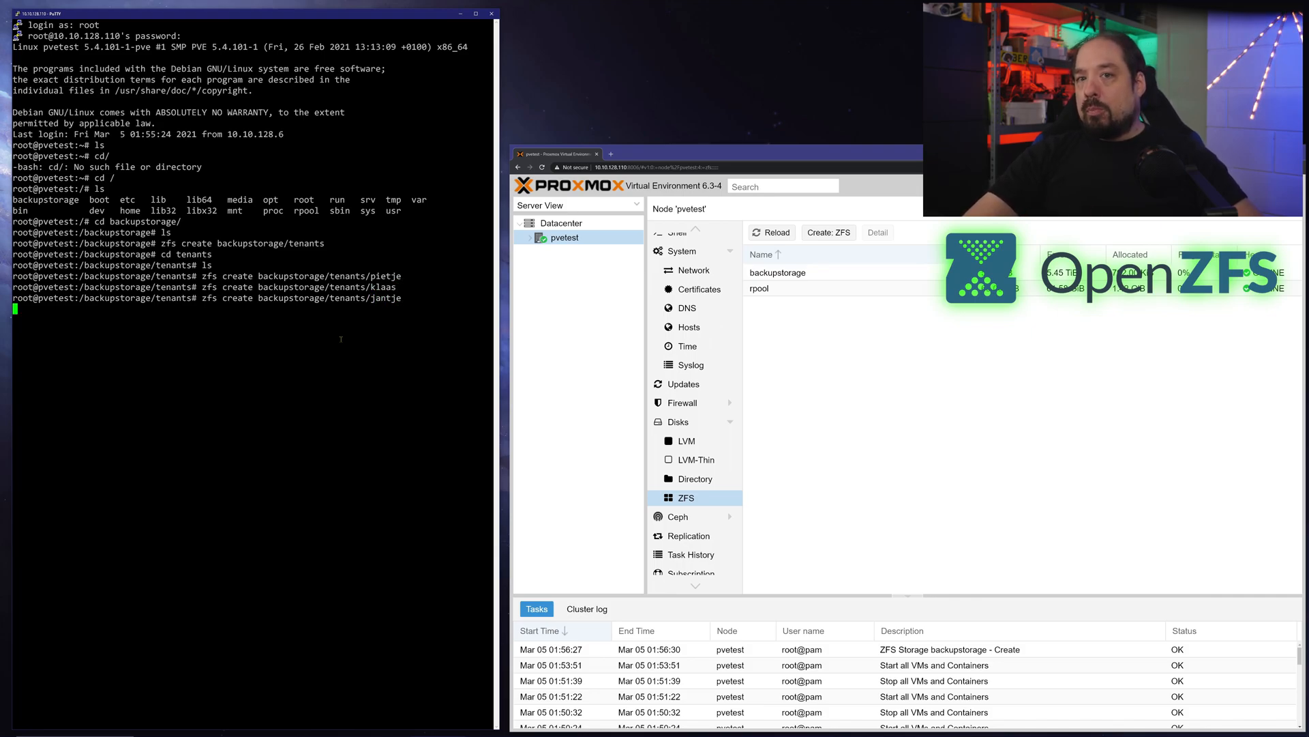
text(s)
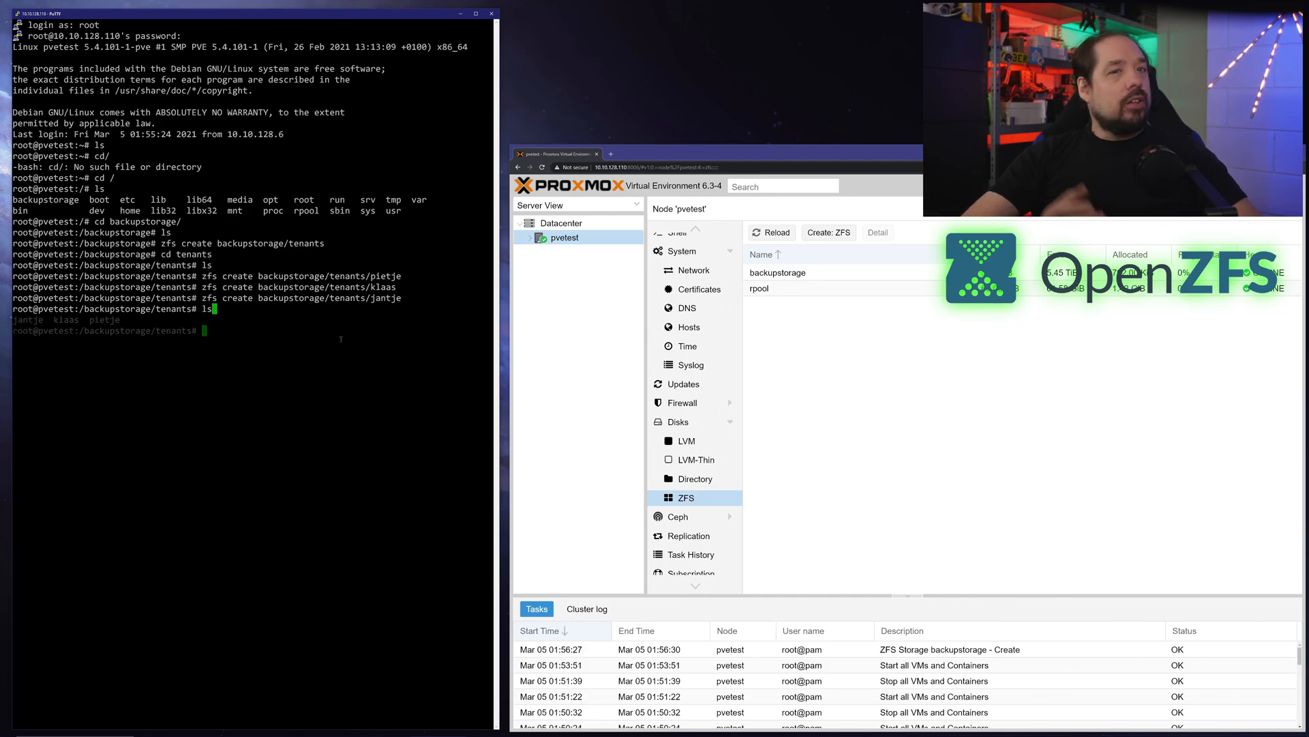
Step: List the tenants directory and run zfs list to show all datasets and mount points
key(Return)
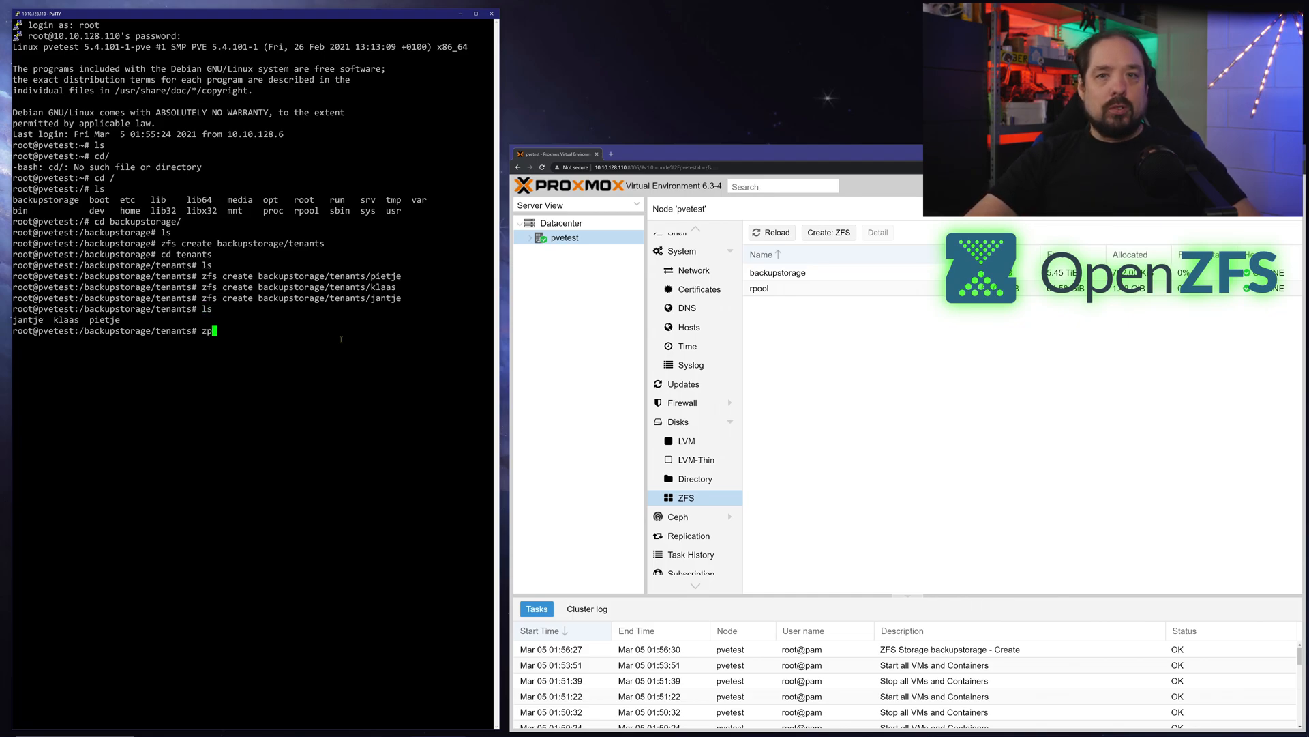
text(list)
key(Return)
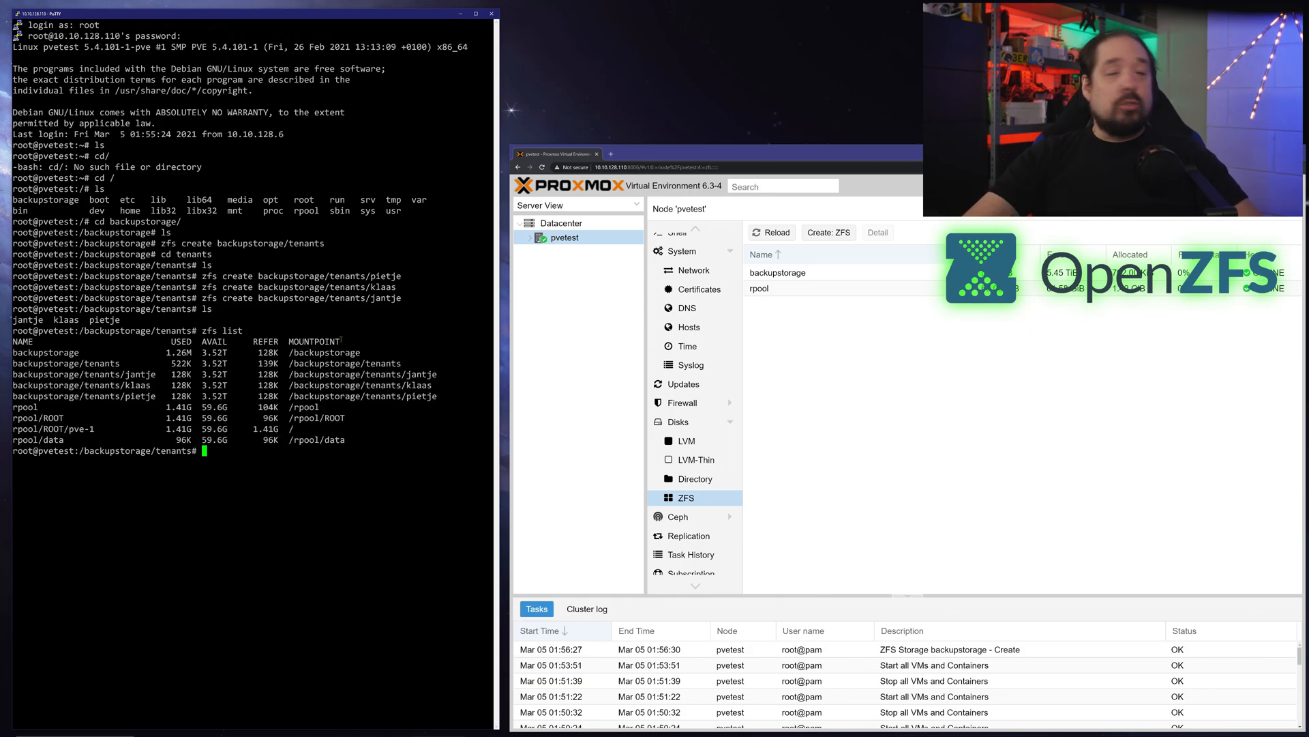
key(Return)
key(Return)
text(zfs s)
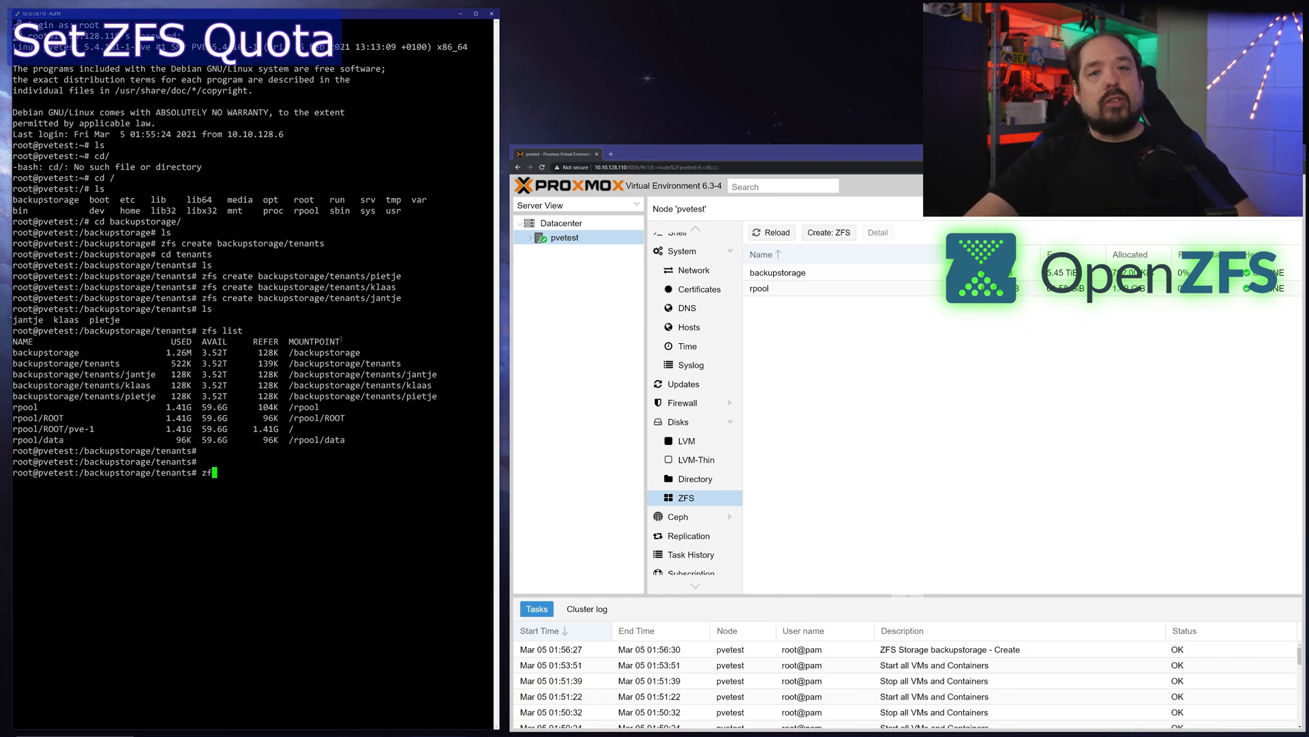
text(et qu)
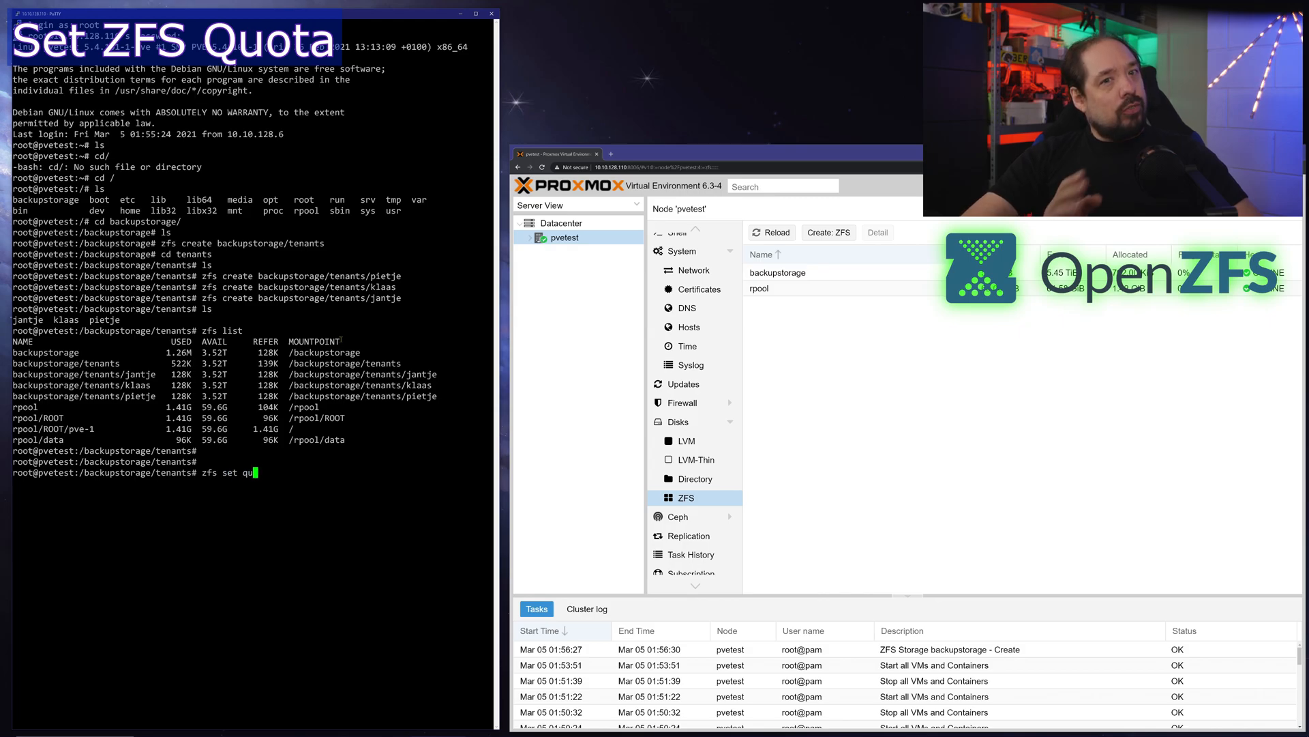
text(ota=100)
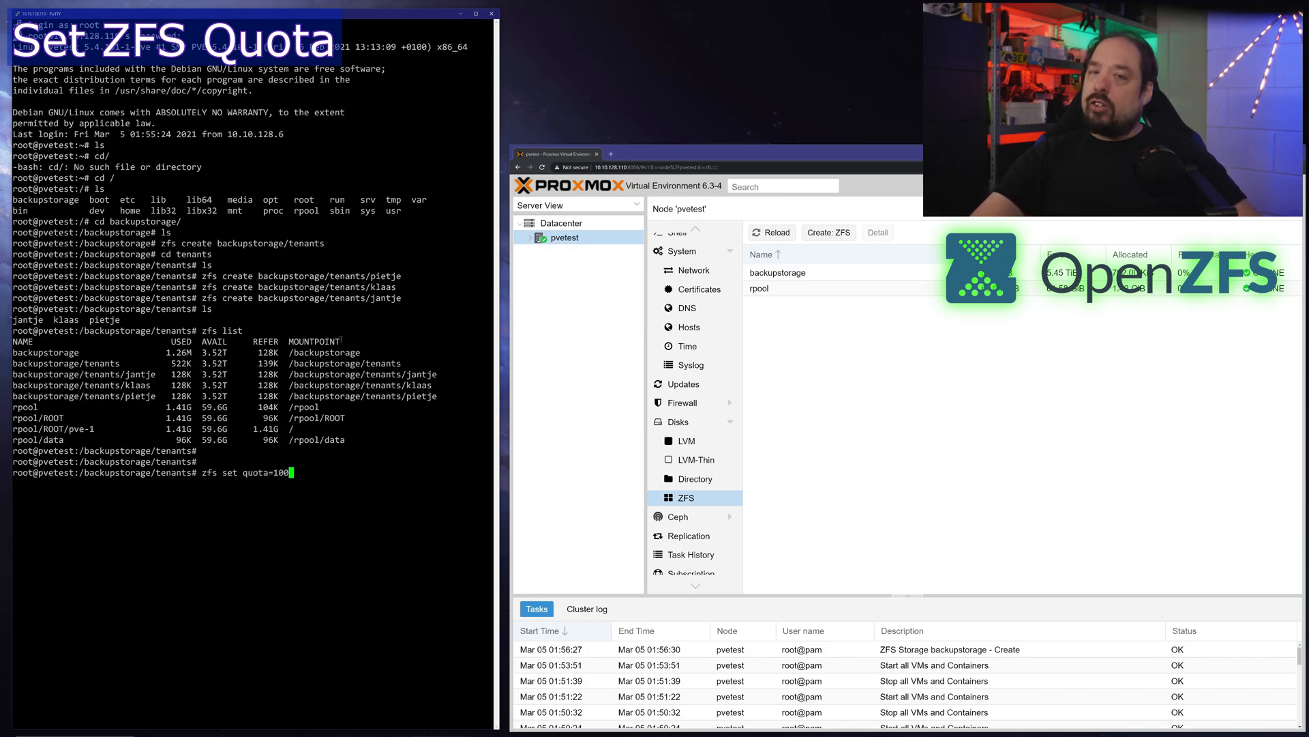
text(GB backupst)
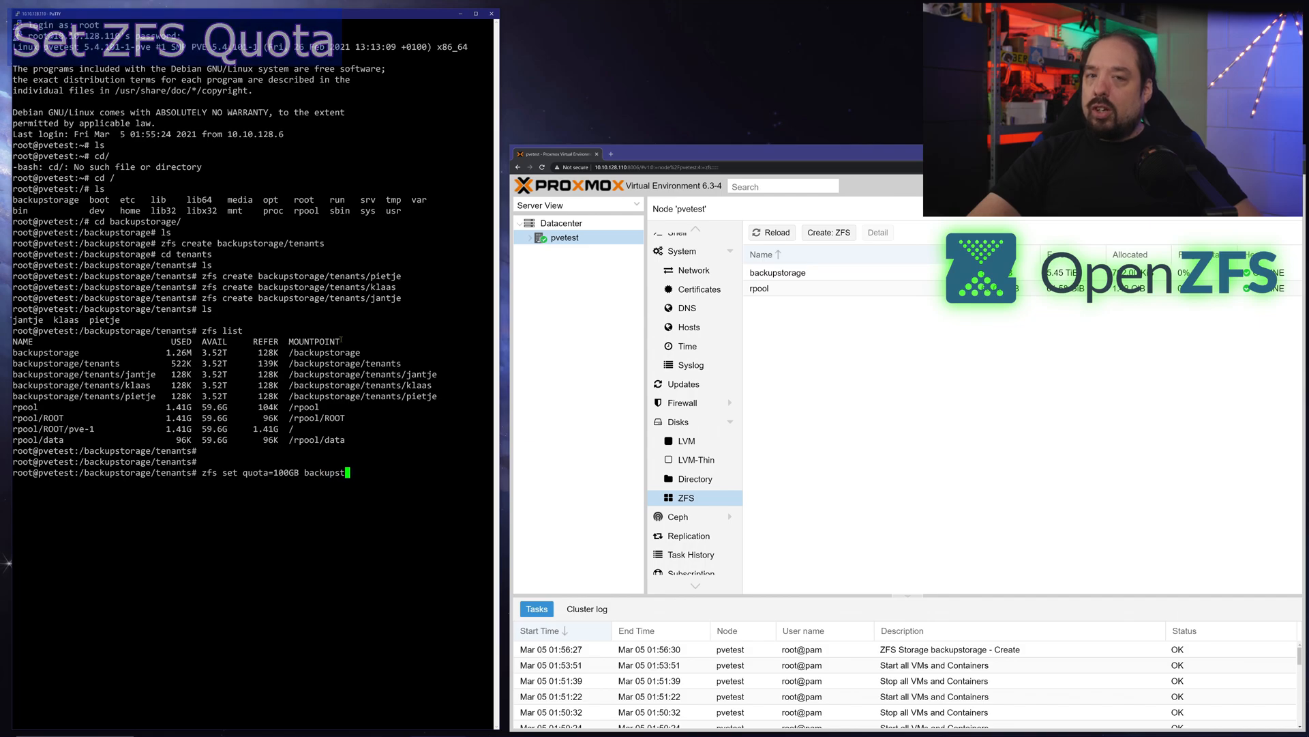
text(orage/tenants)
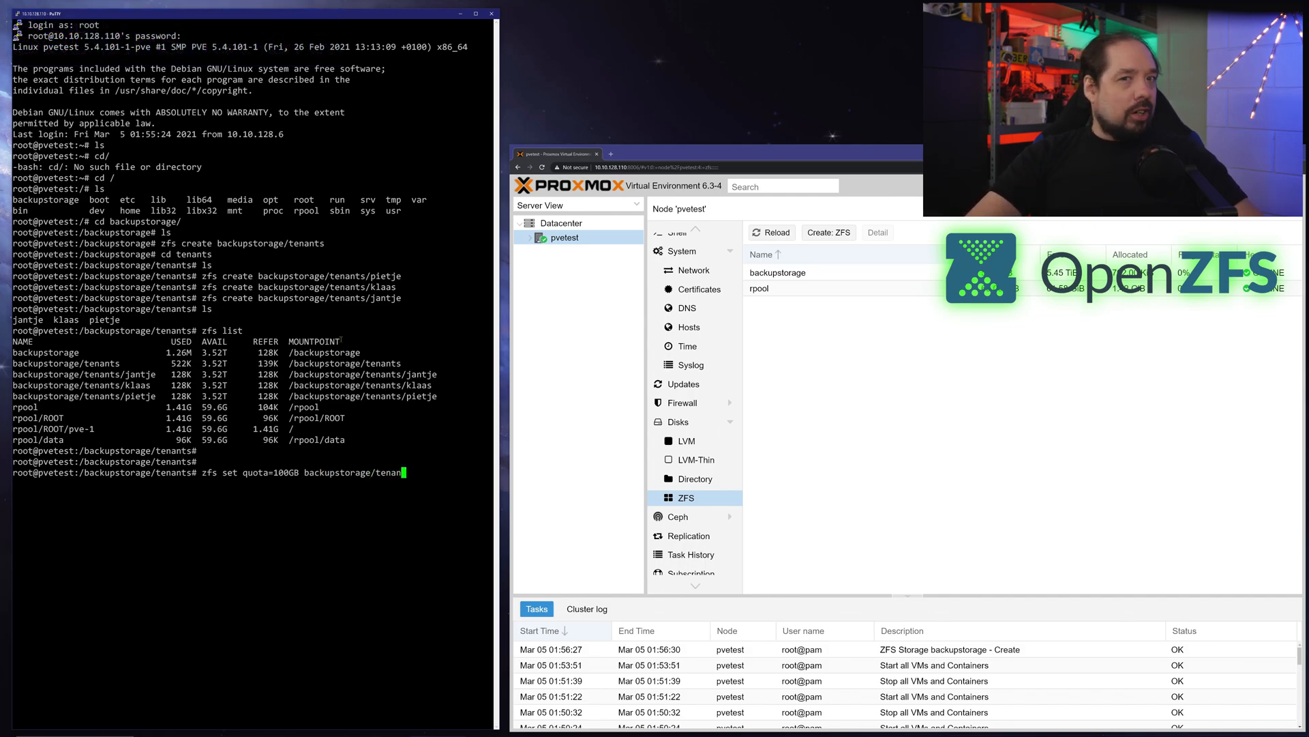
text(/jatj)
Step: Set quota=100GB on jantje and quota=1TB on klaas with zfs set
key(BackSpace)
key(BackSpace)
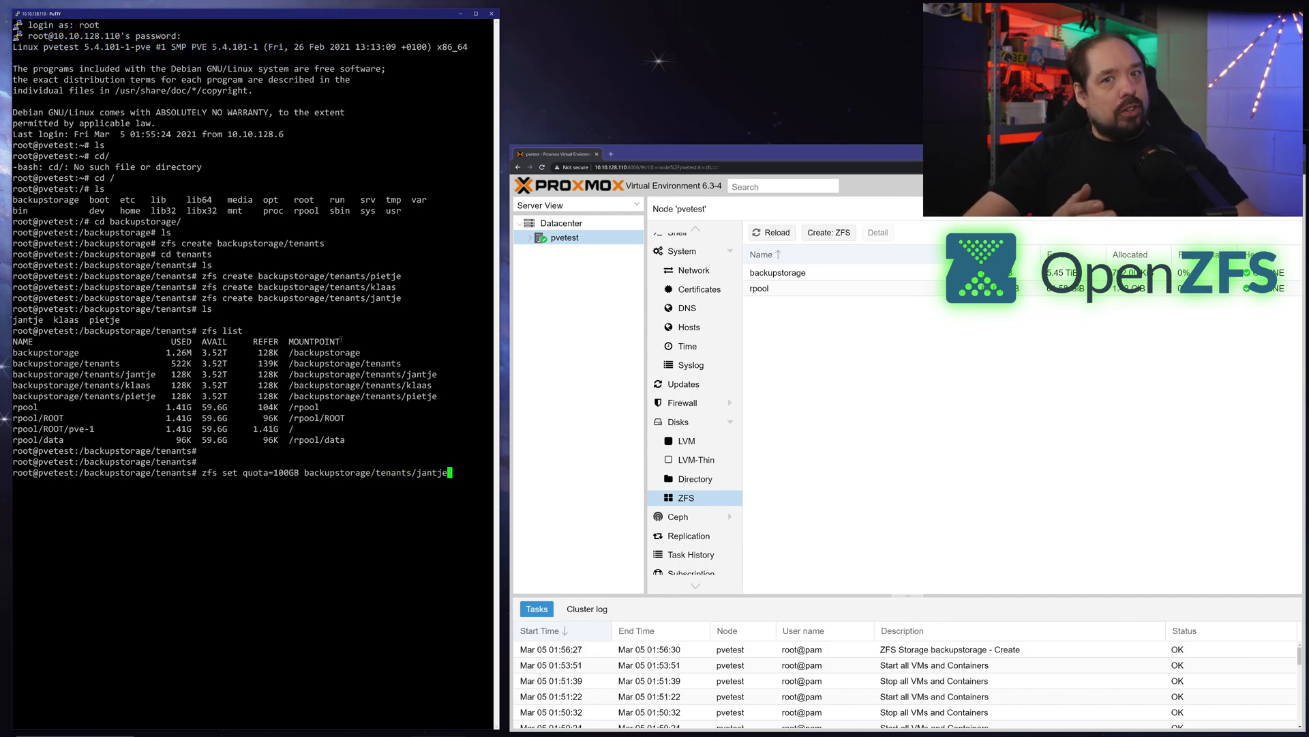
text(ntje)
key(Return)
key(Up)
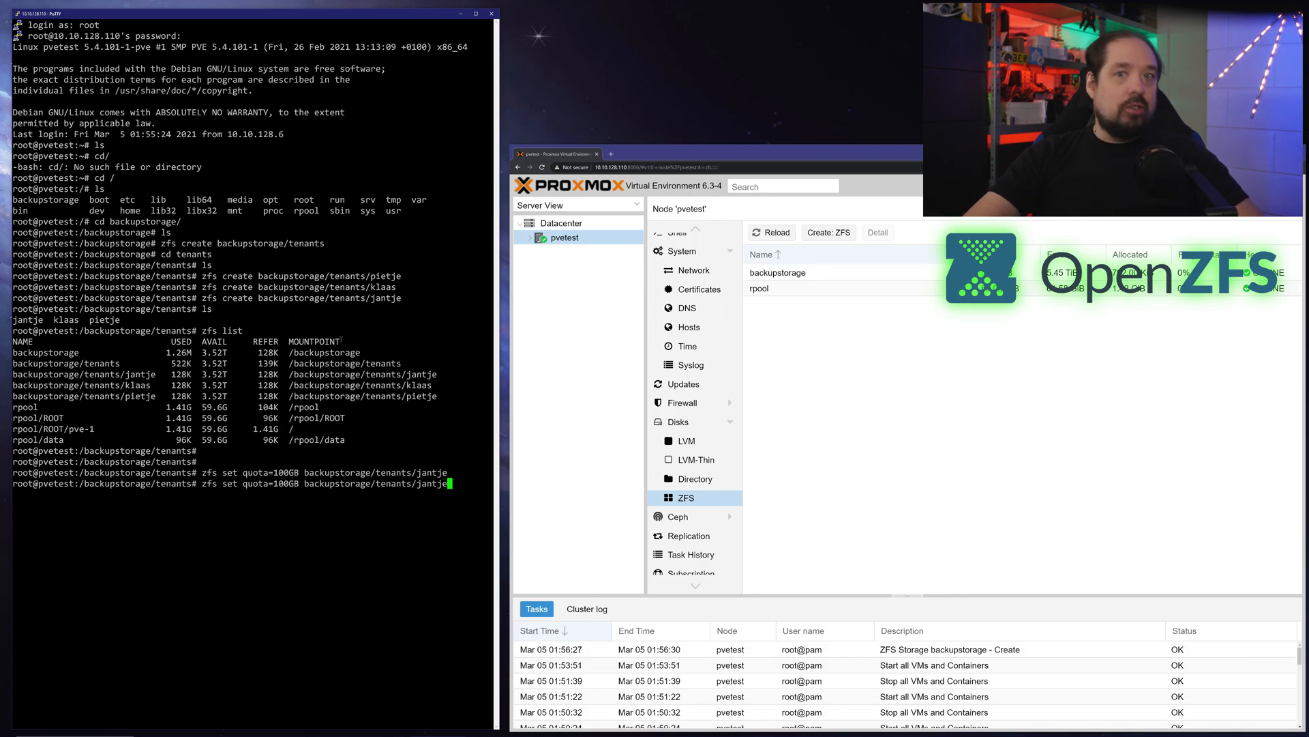
key(BackSpace)
key(BackSpace)
key(BackSpace)
text(klaas)
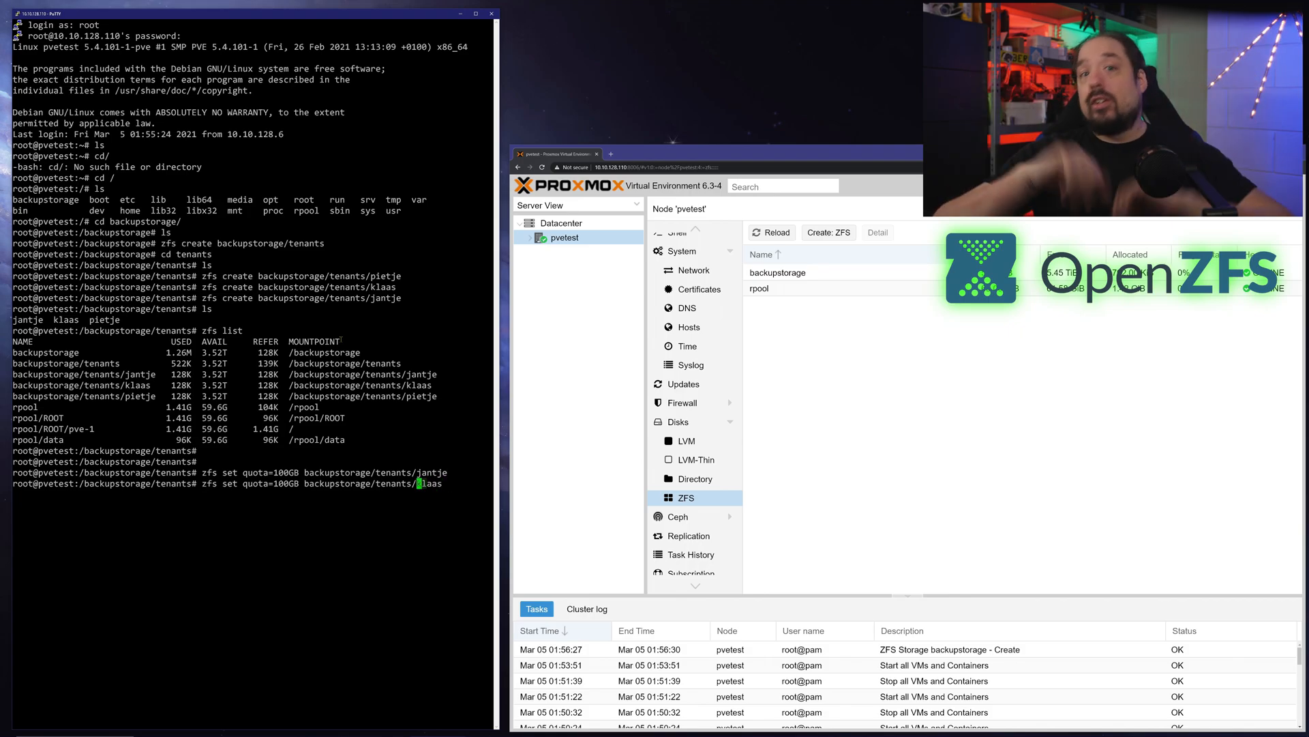
key(Left)
key(Left)
key(Left)
key(BackSpace)
key(BackSpace)
key(BackSpace)
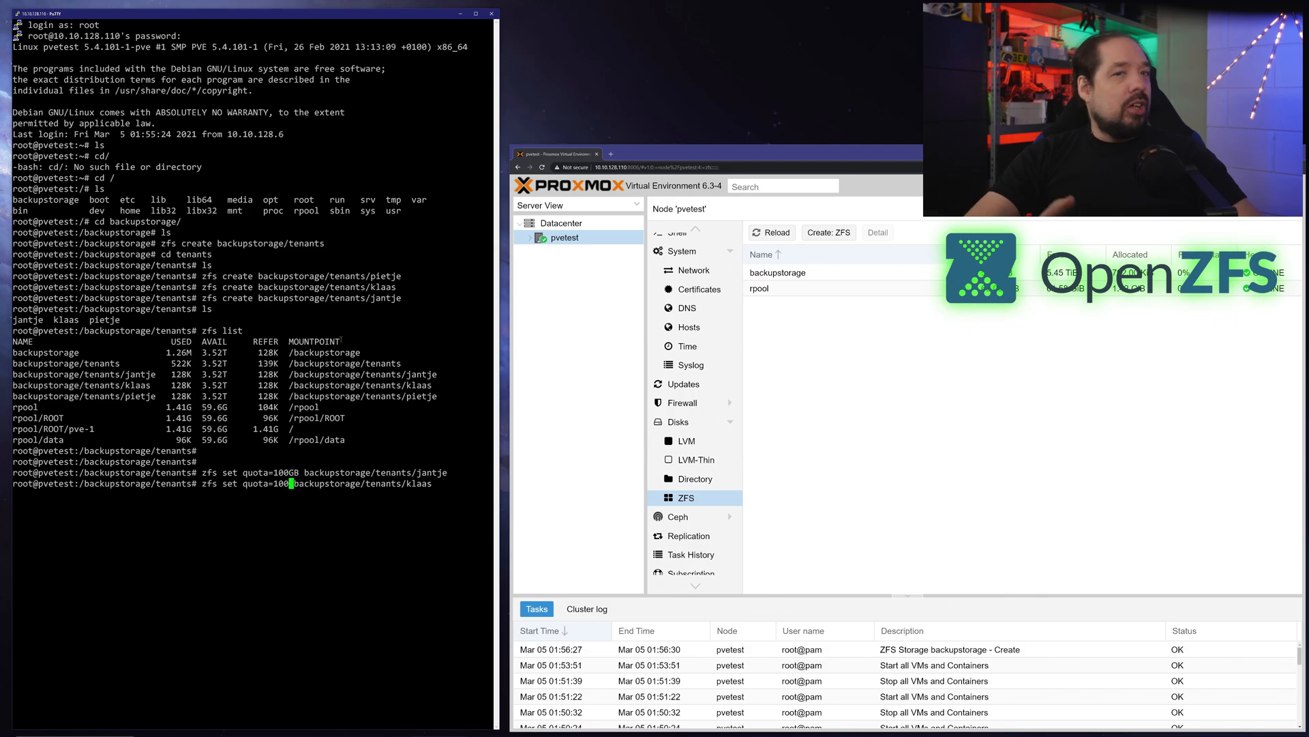
text(TB)
key(Return)
Step: Set quota=2TB on pietje, then confirm all three quotas with zfs list
key(Up)
key(BackSpace)
key(BackSpace)
key(BackSpace)
key(BackSpace)
text(pietje)
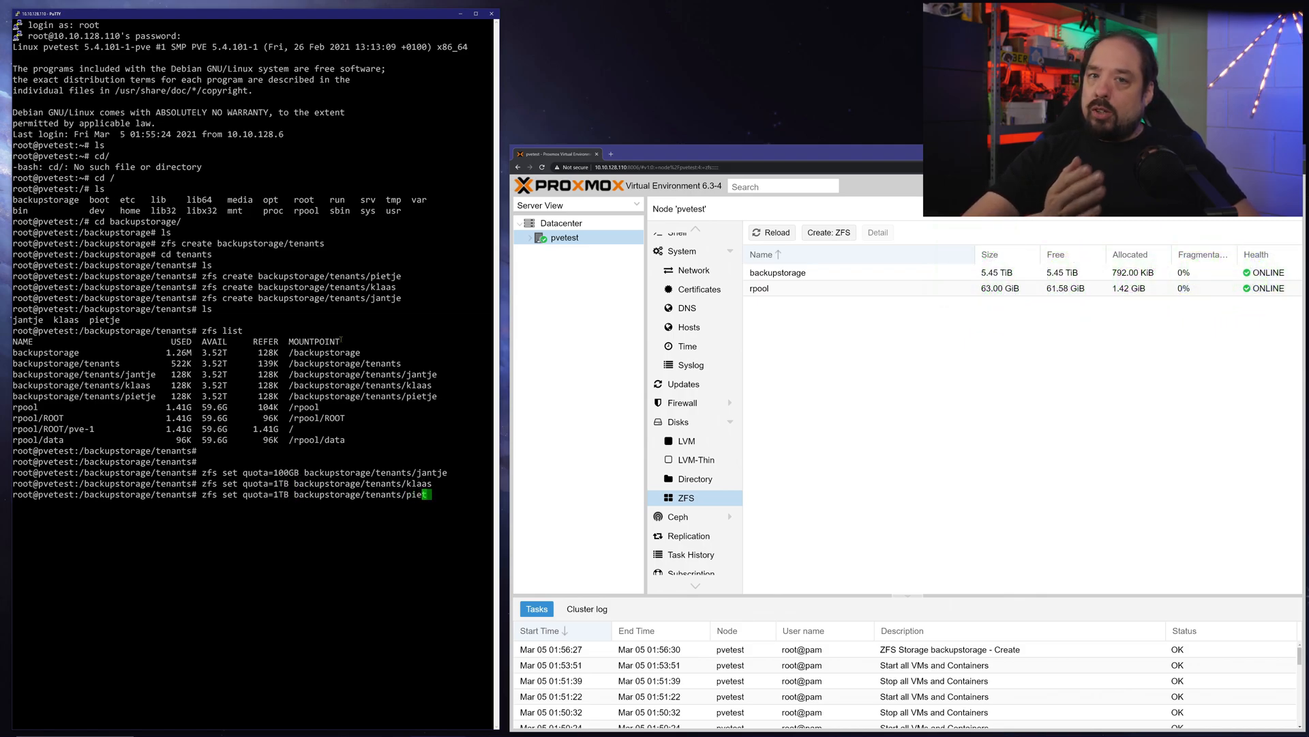
key(Left)
key(Left)
key(Left)
key(Left)
key(Left)
key(Left)
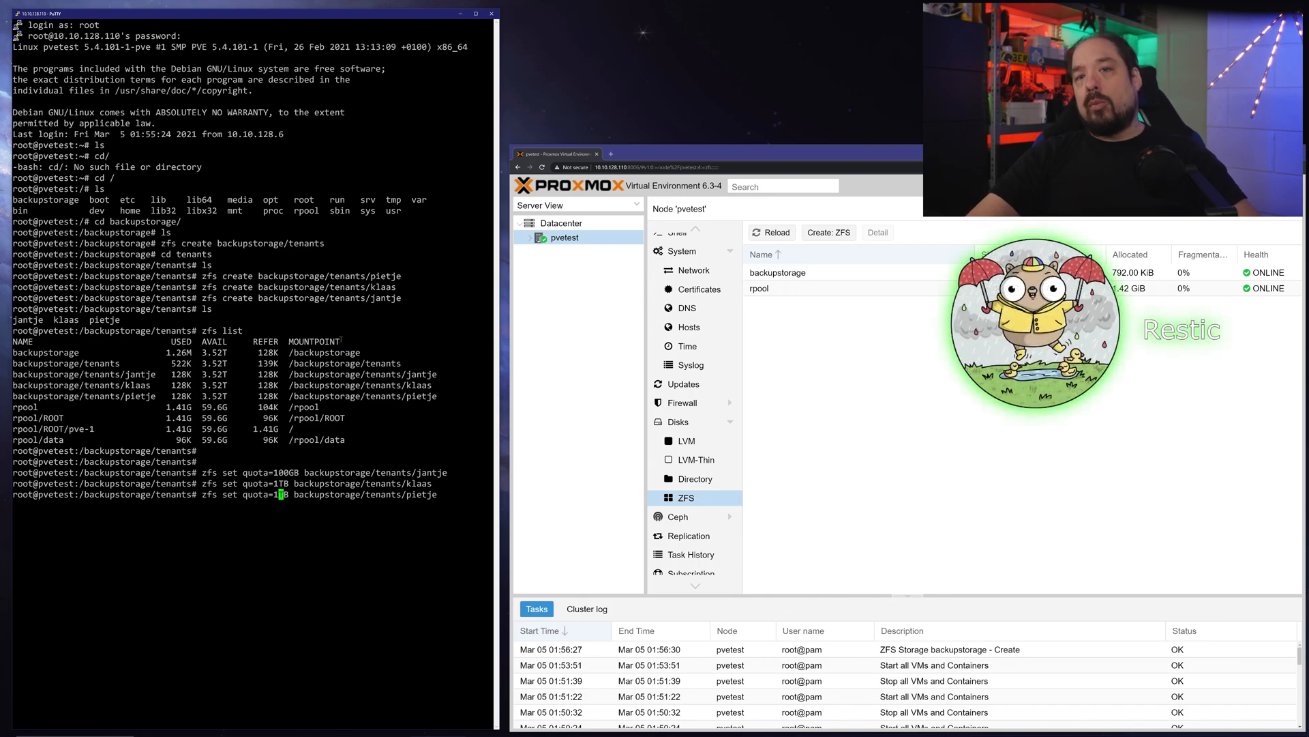
text(2)
key(Return)
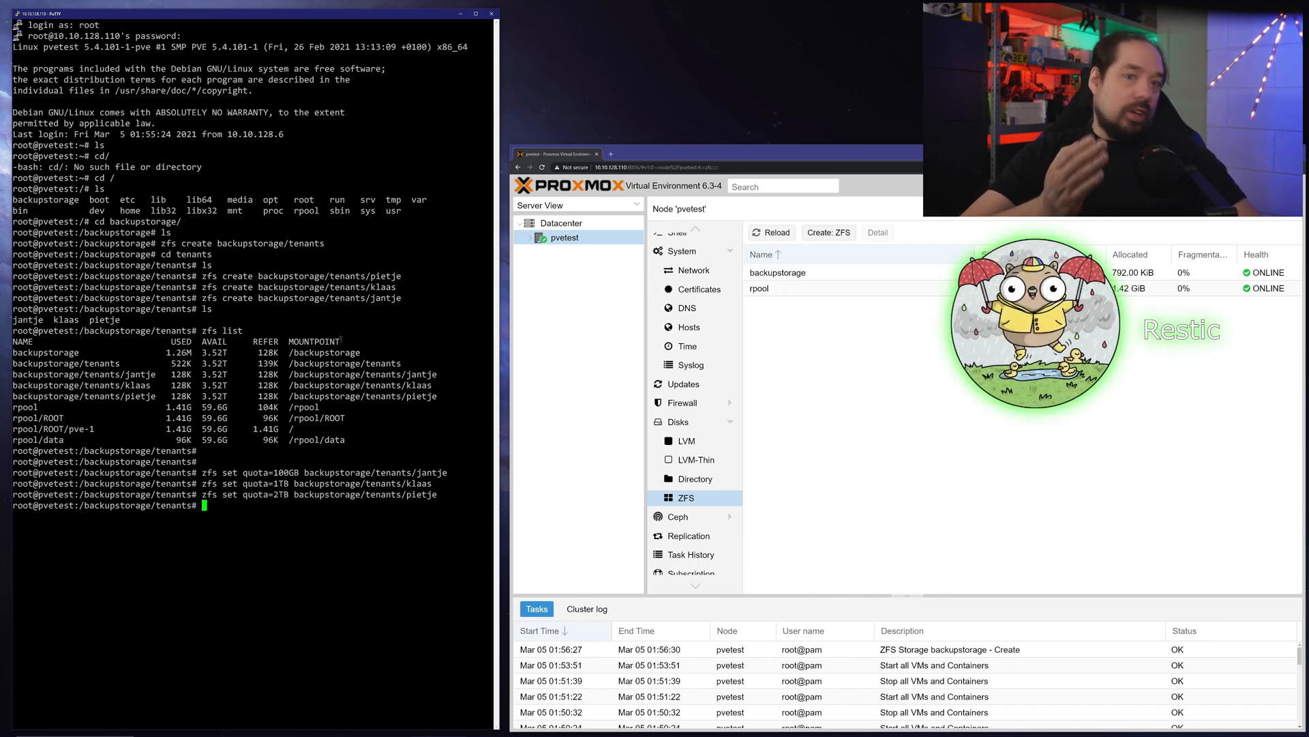
key(Return)
key(Return)
text(zfs list)
key(Return)
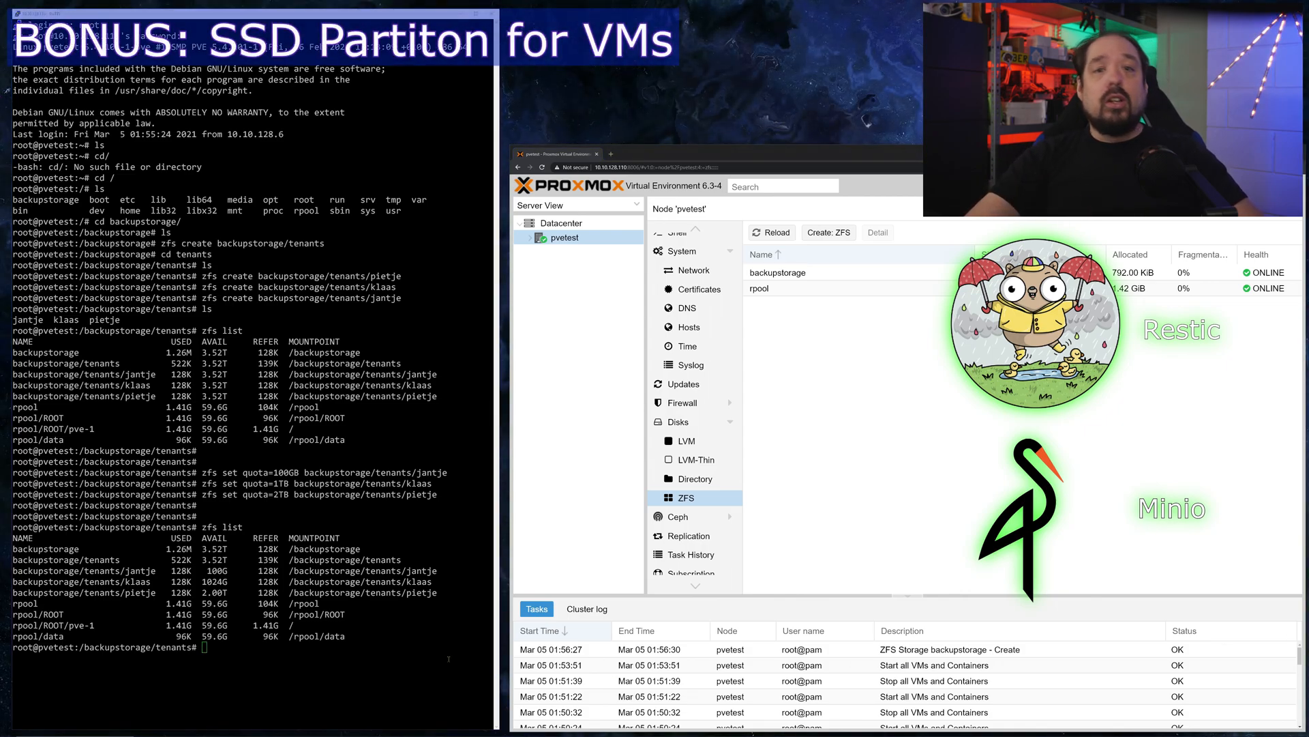
Step: From /dev/disk/by-id, start gdisk on the IronWolf drive and print its partition table
key(Return)
key(Return)
text(cd /dev/)
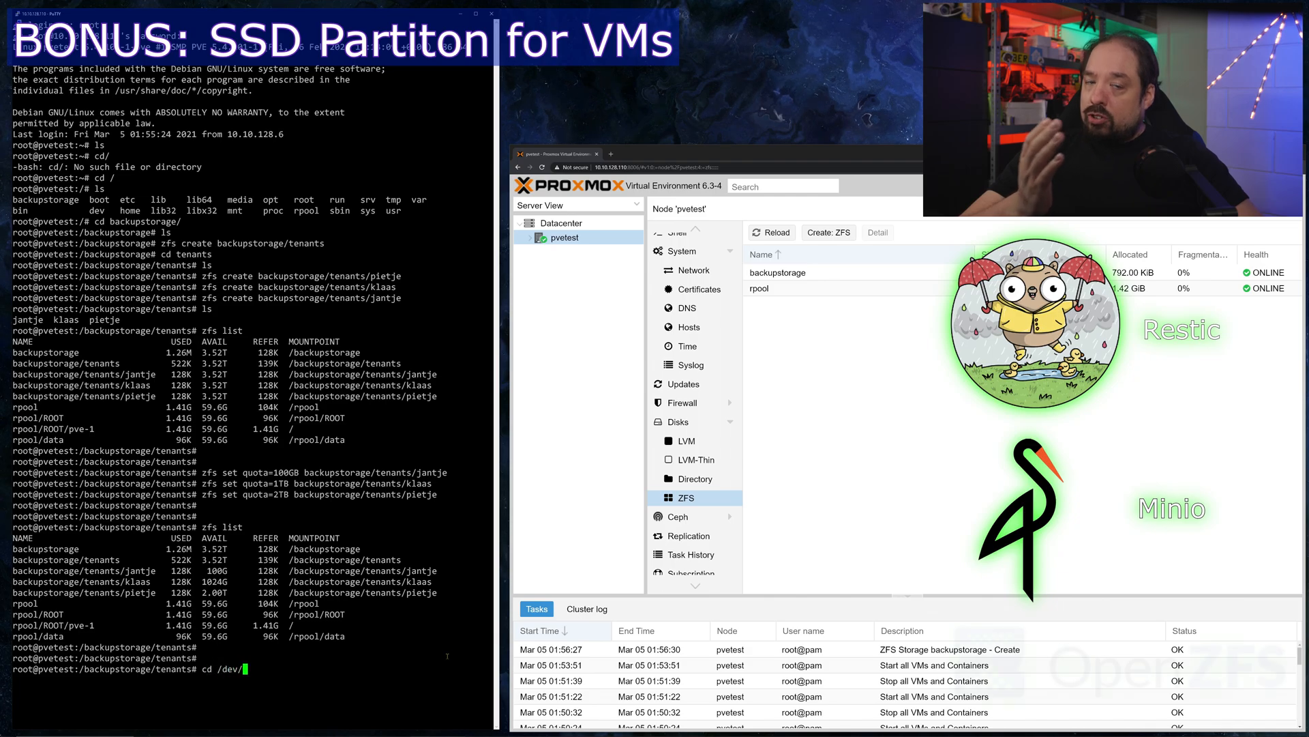
text(disk/by-id)
key(Return)
text(ls -l)
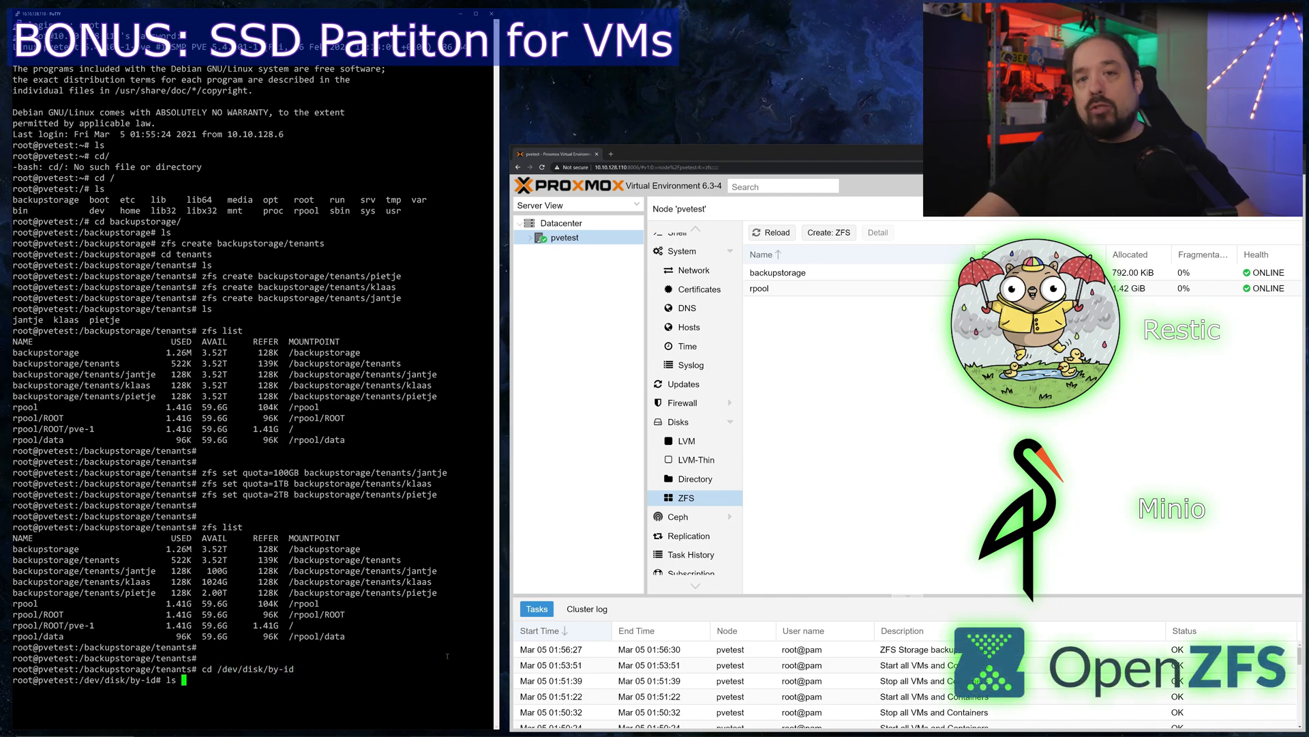
key(Return)
text(gdisk /)
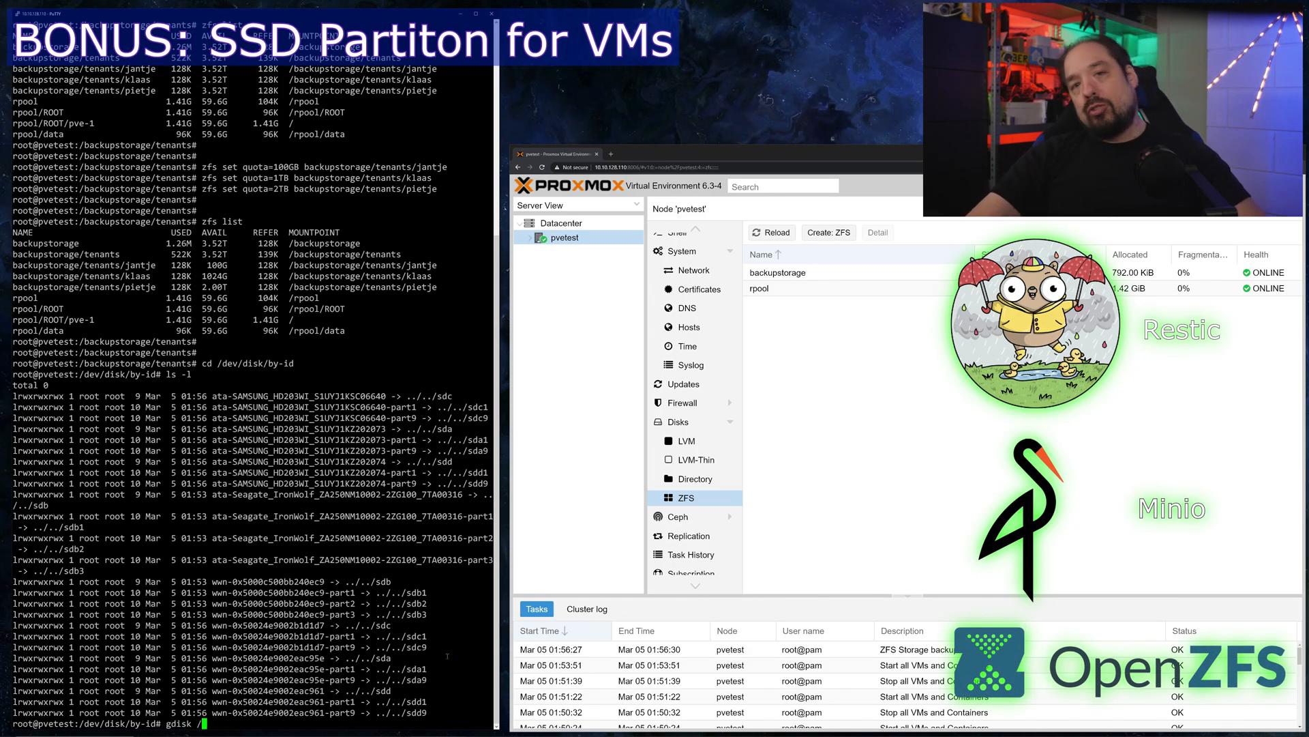
text(dev/disk/by-id/)
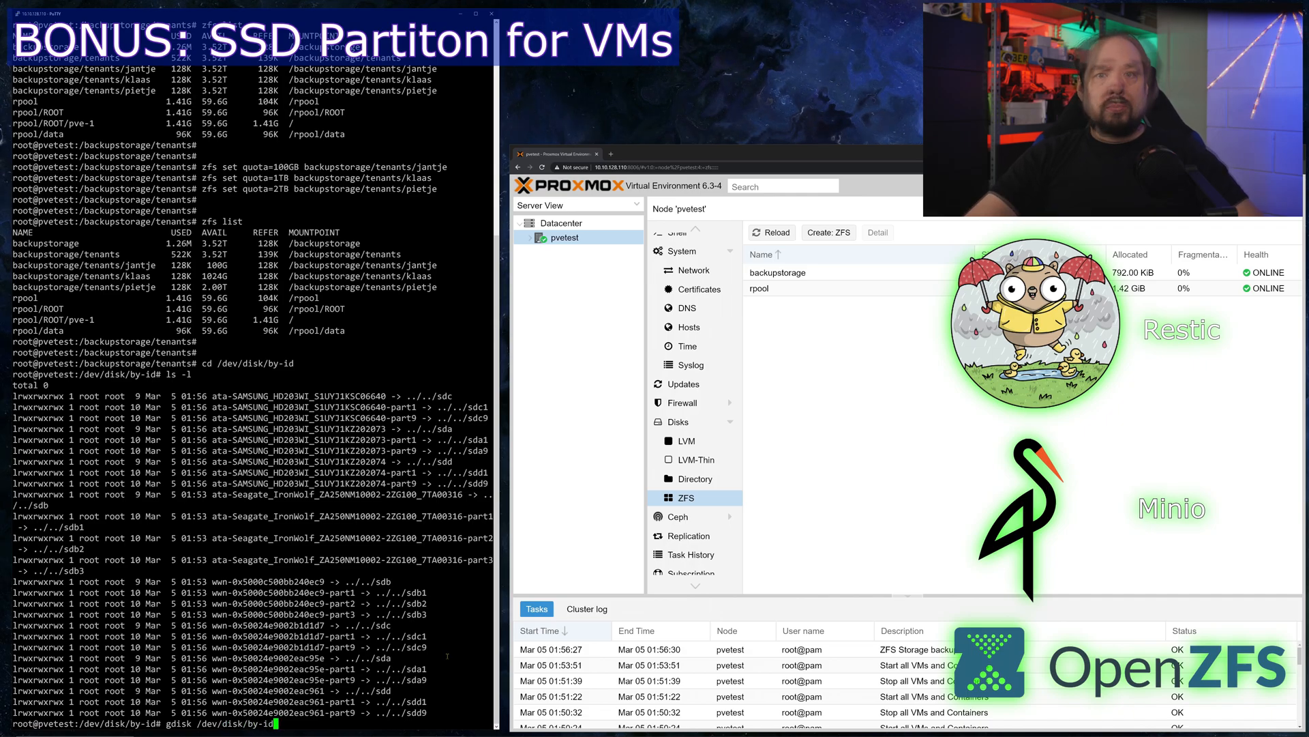
double_click(338, 494)
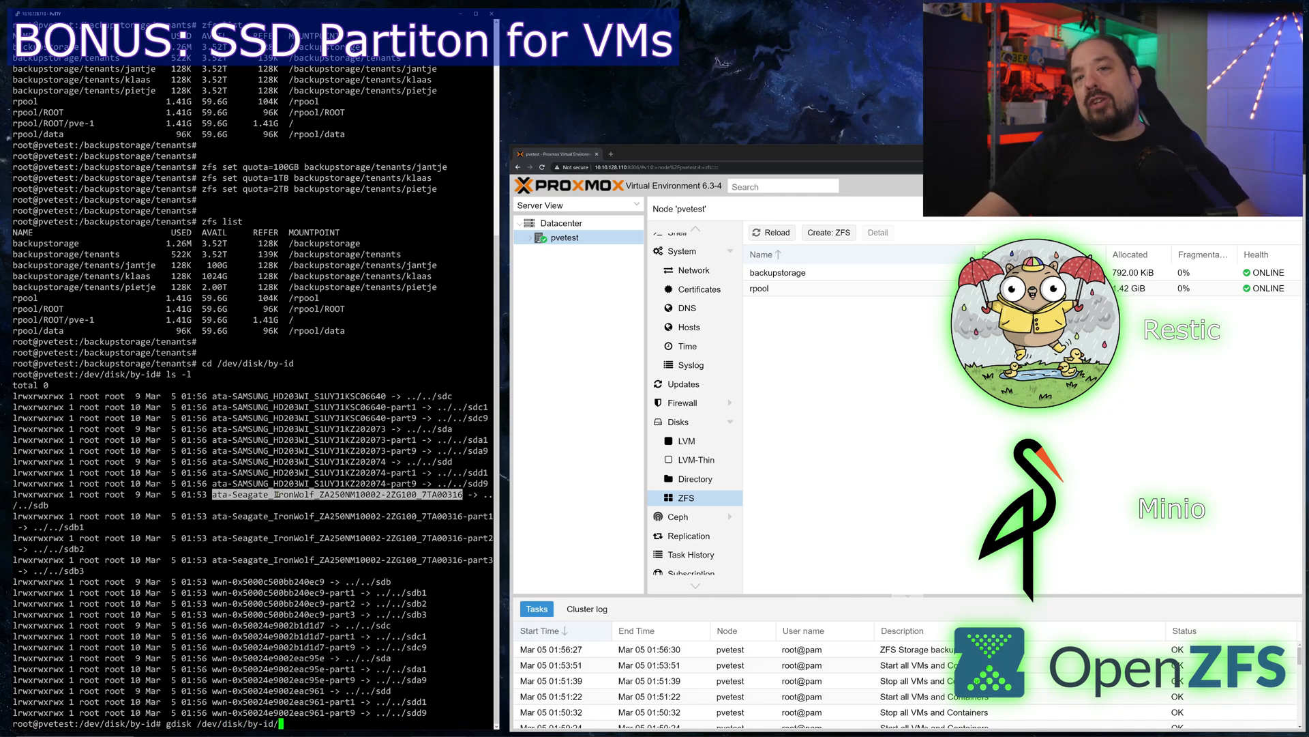
middle_click(339, 494)
key(Return)
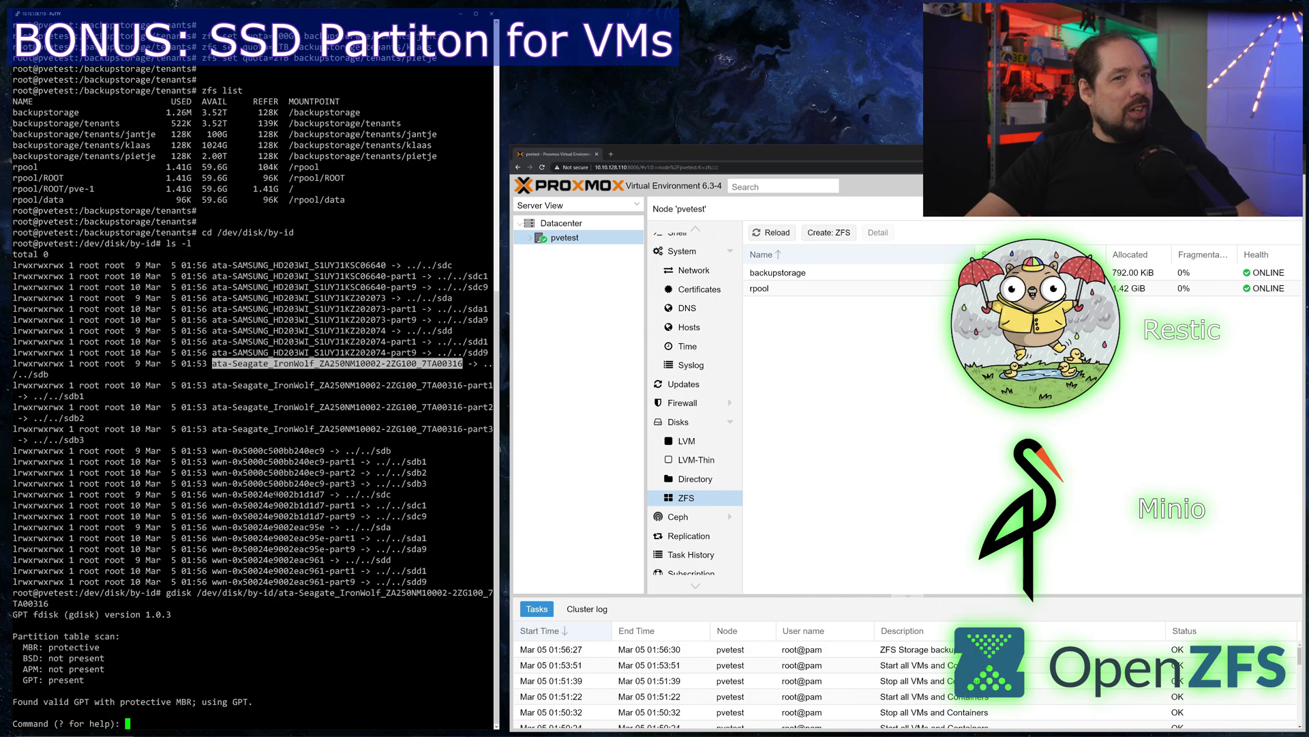
text(p)
key(Return)
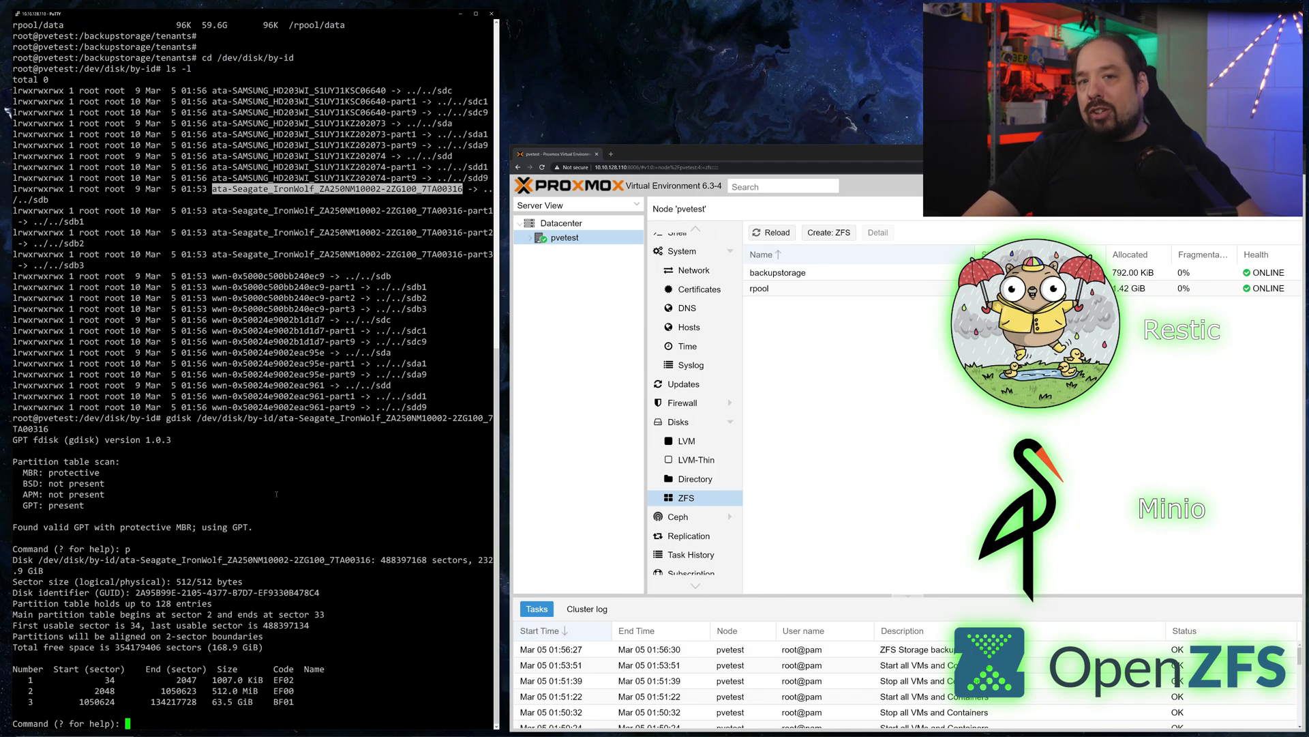
text(n)
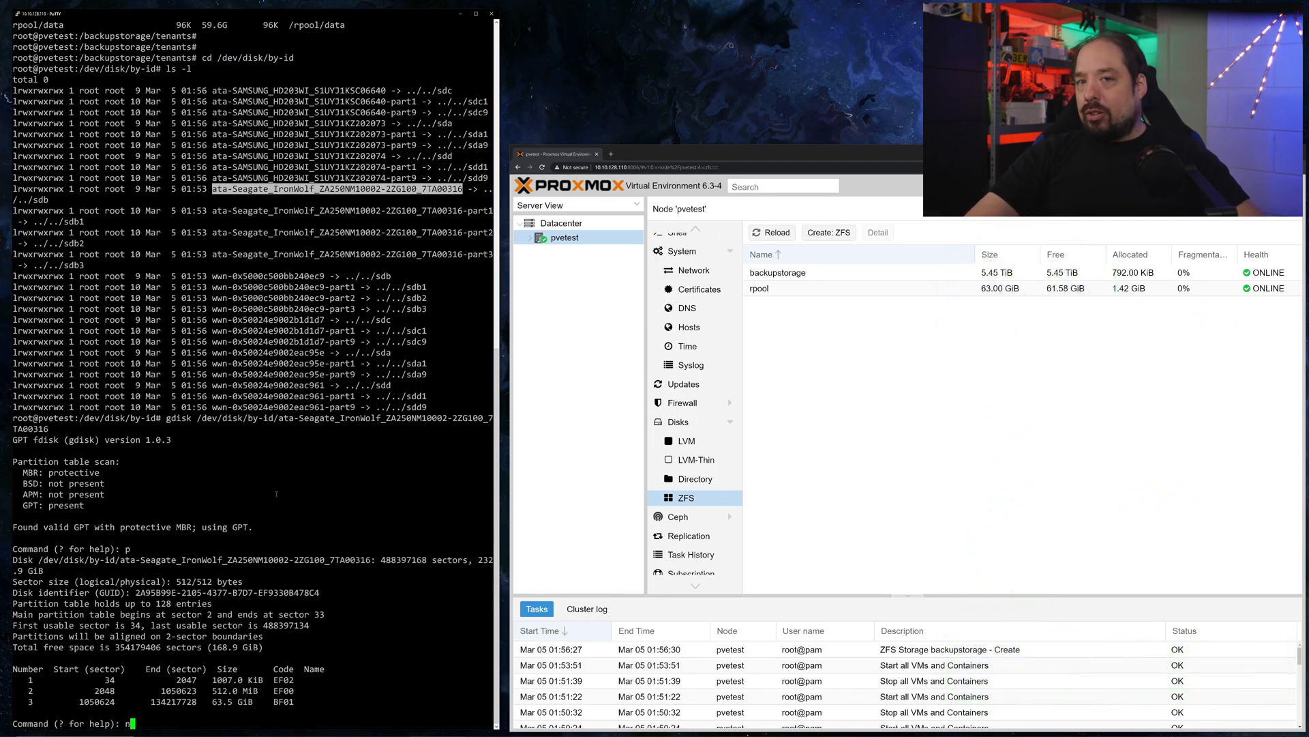
Step: Add a new 150G partition of type BF01 (Solaris ZFS) and write the GPT, then list disks
key(Return)
key(Return)
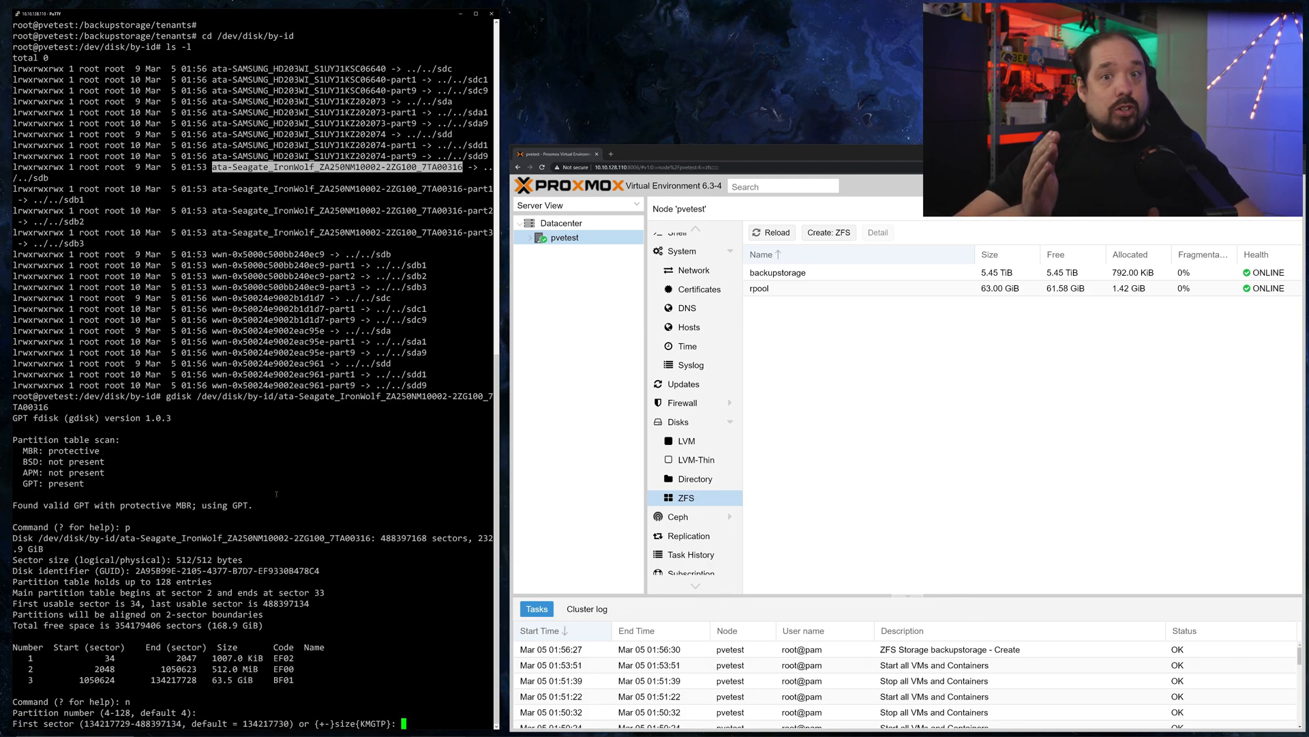
key(Return)
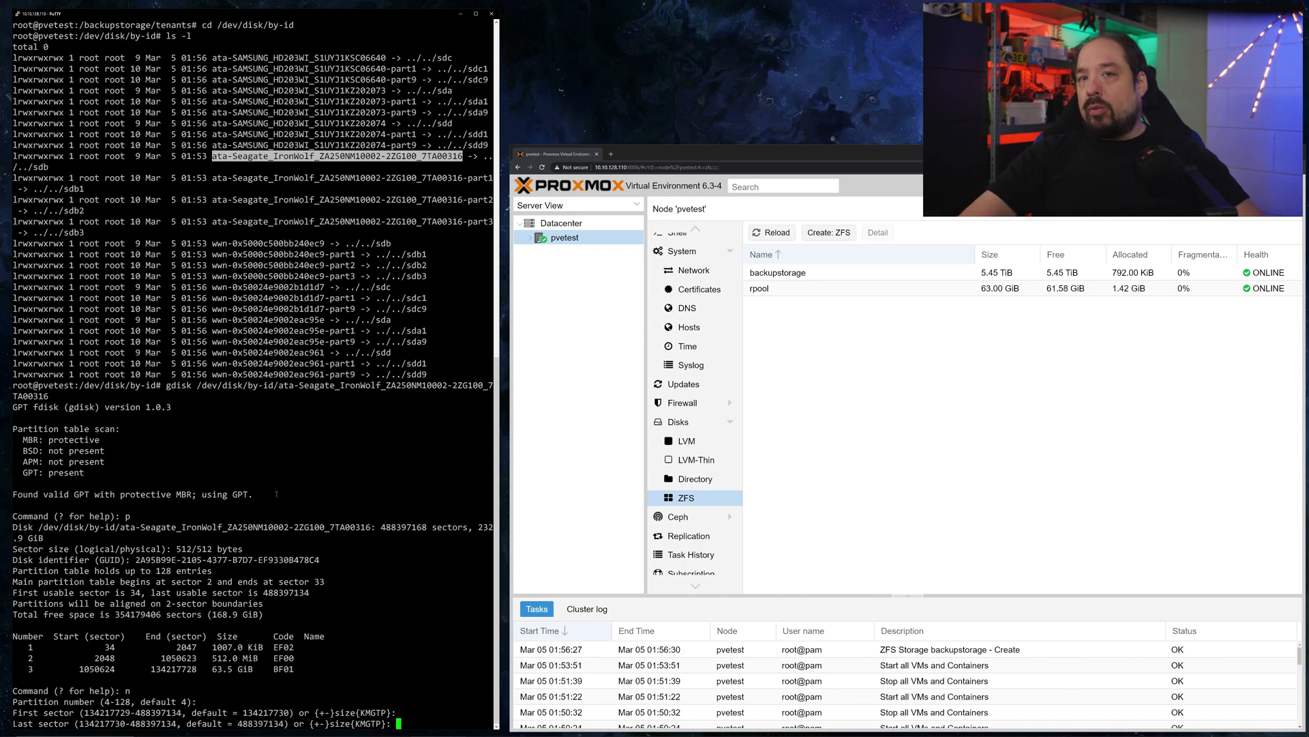
text(+200)
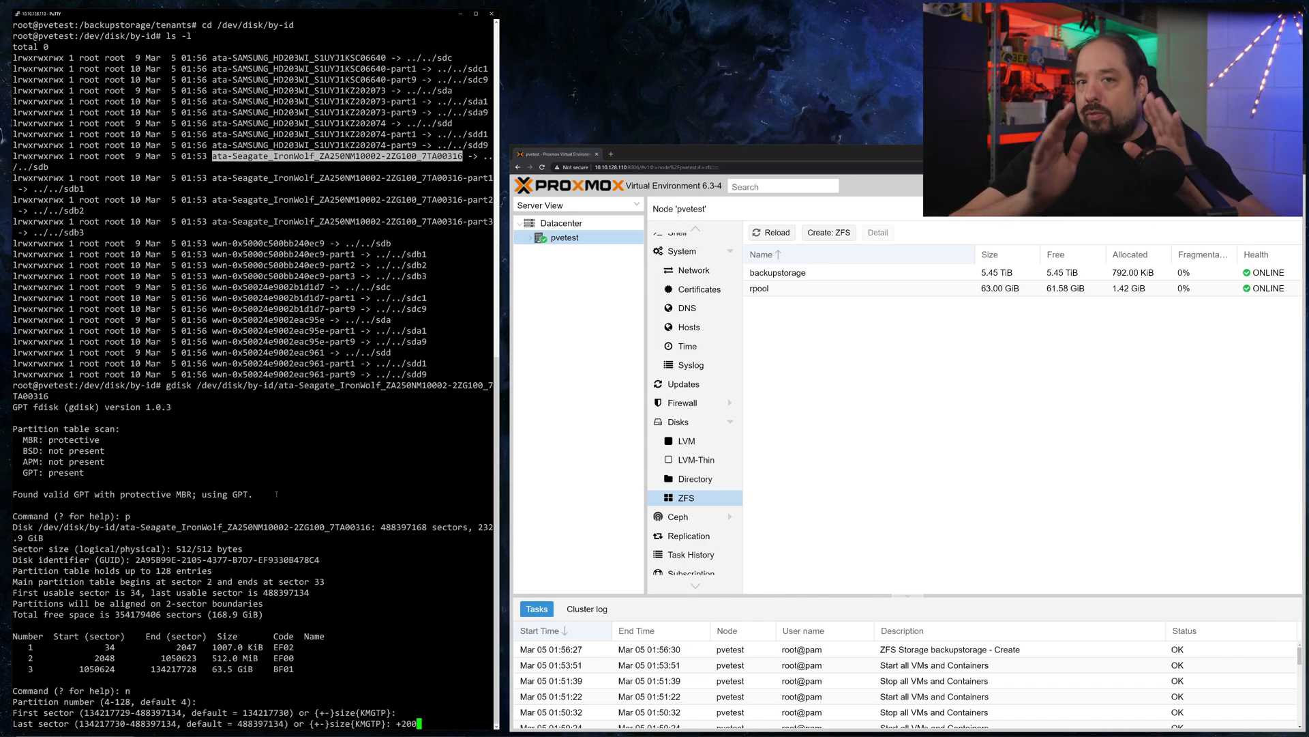
key(BackSpace)
key(BackSpace)
key(BackSpace)
text(150G)
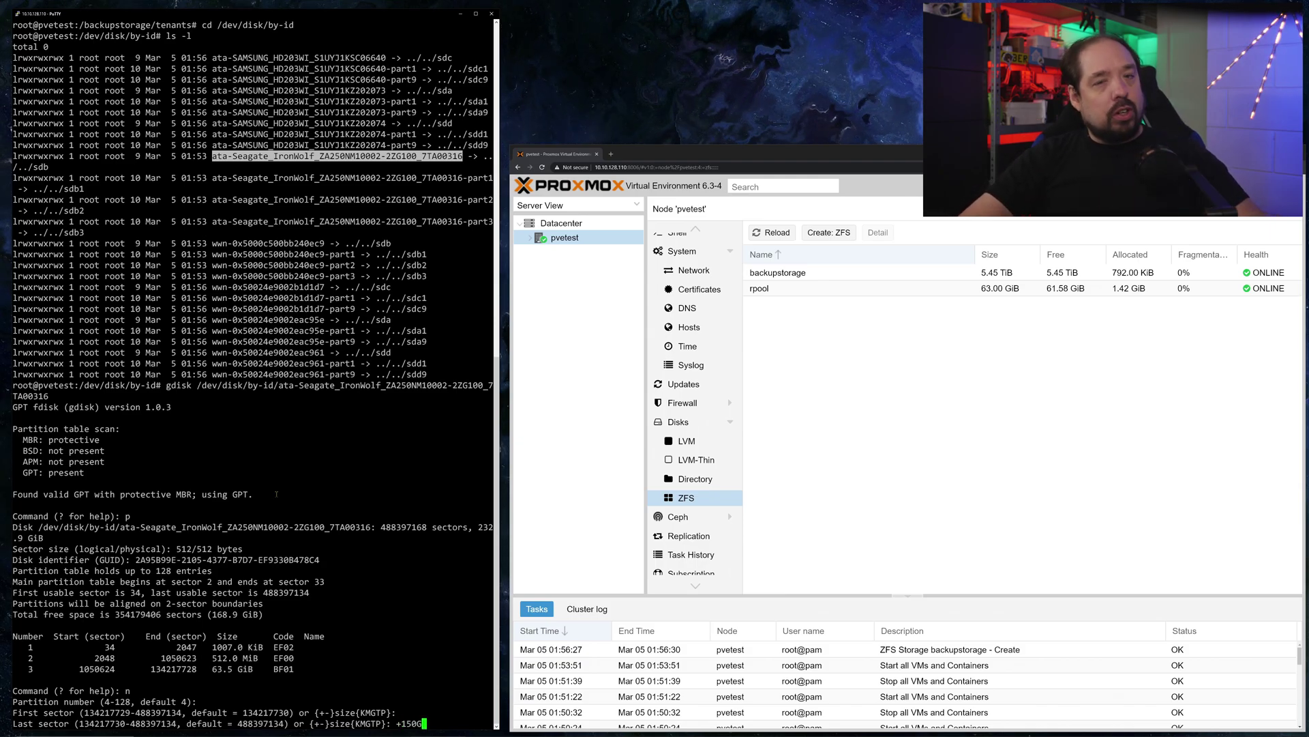
key(Return)
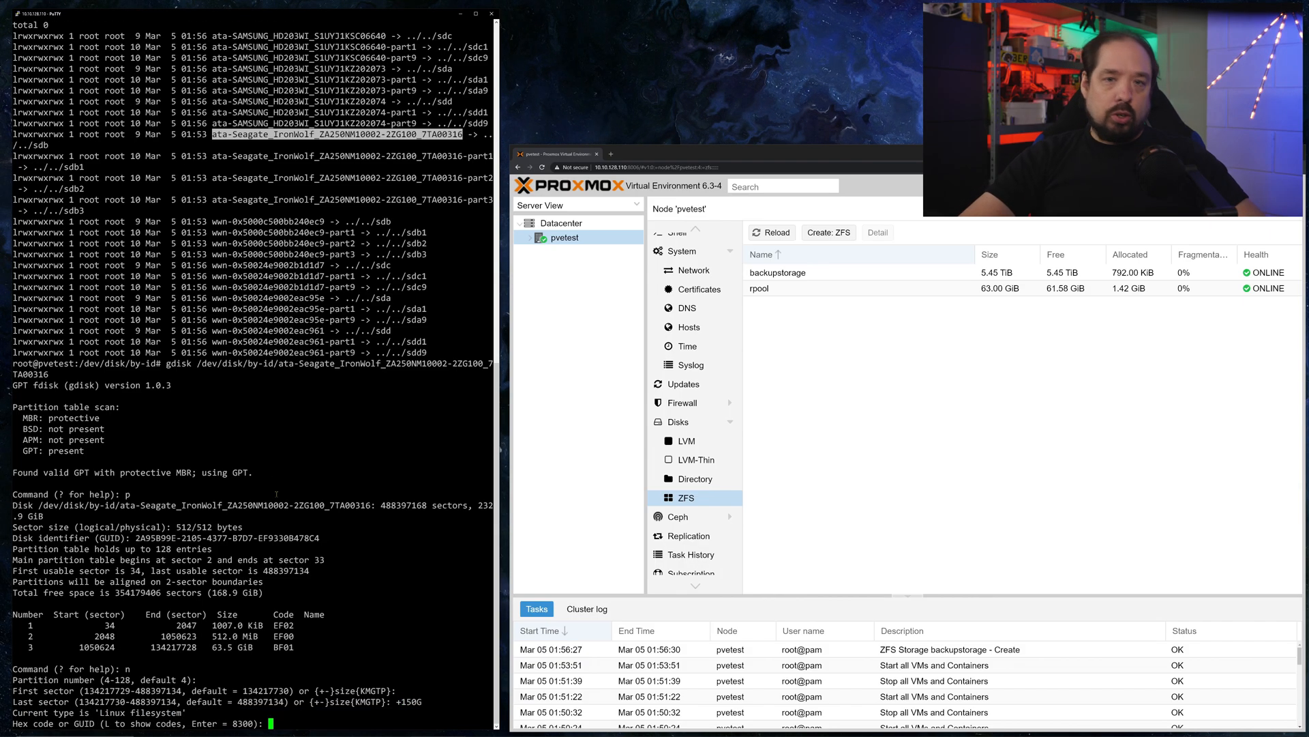
text(8BF01)
key(Return)
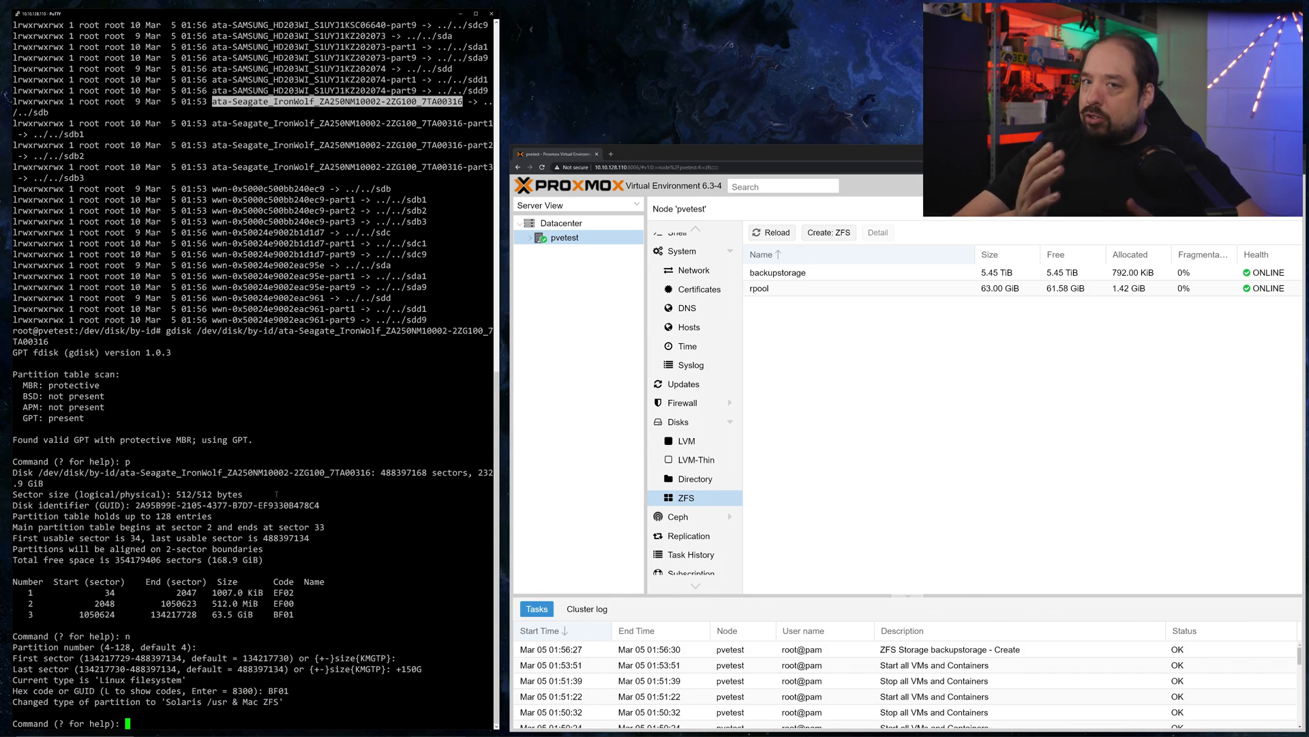
text(w)
key(Return)
text(y)
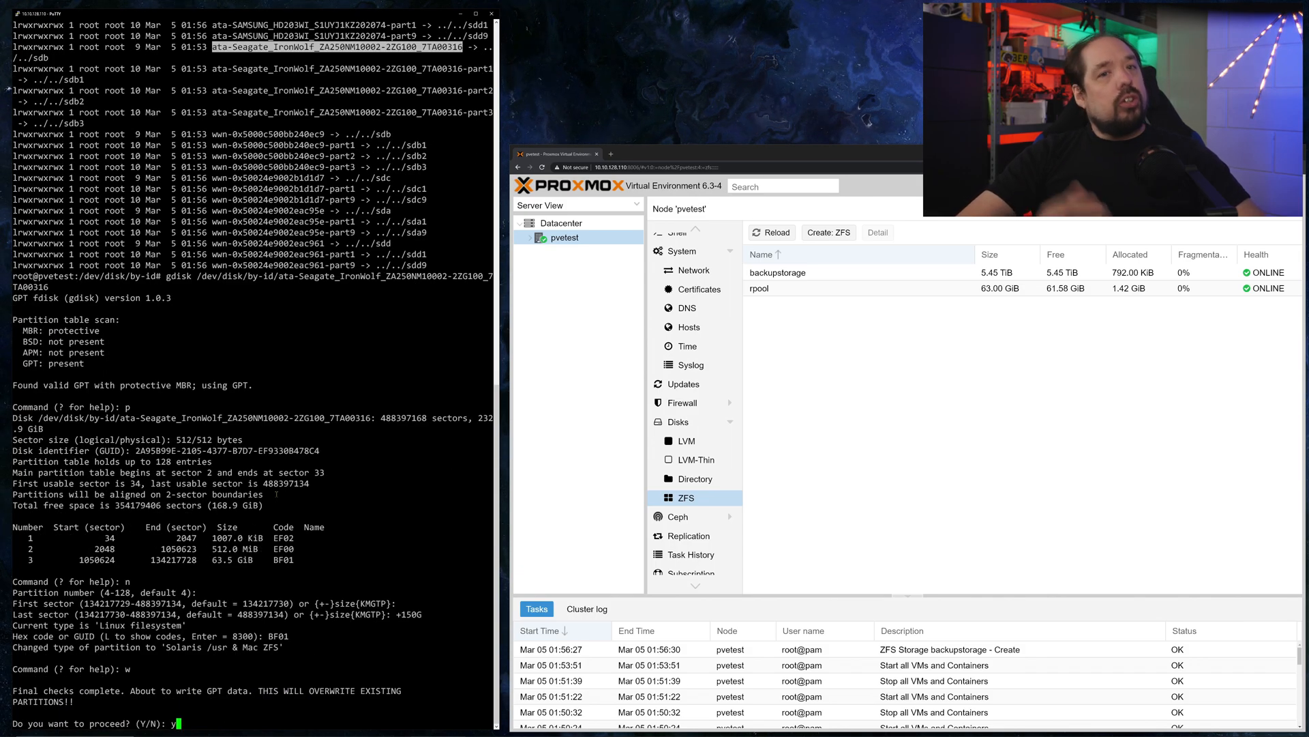
key(Return)
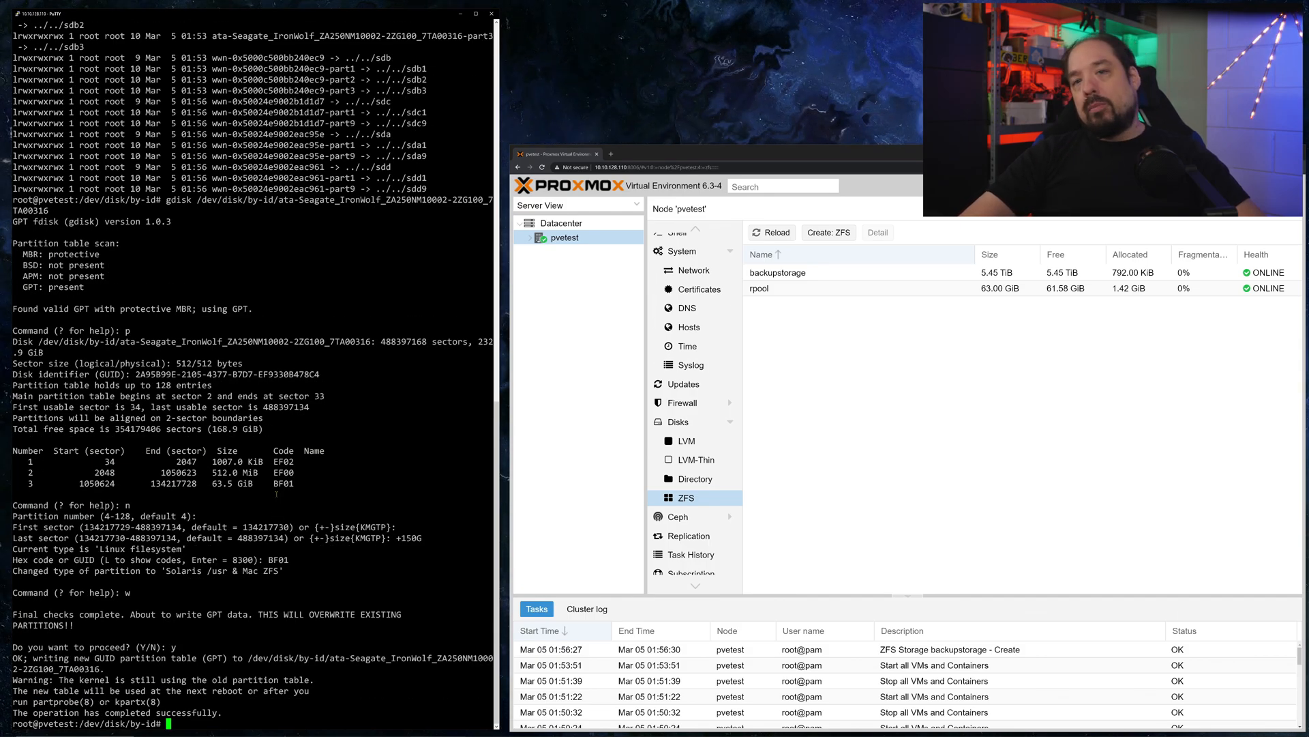
text(ls -l)
key(Return)
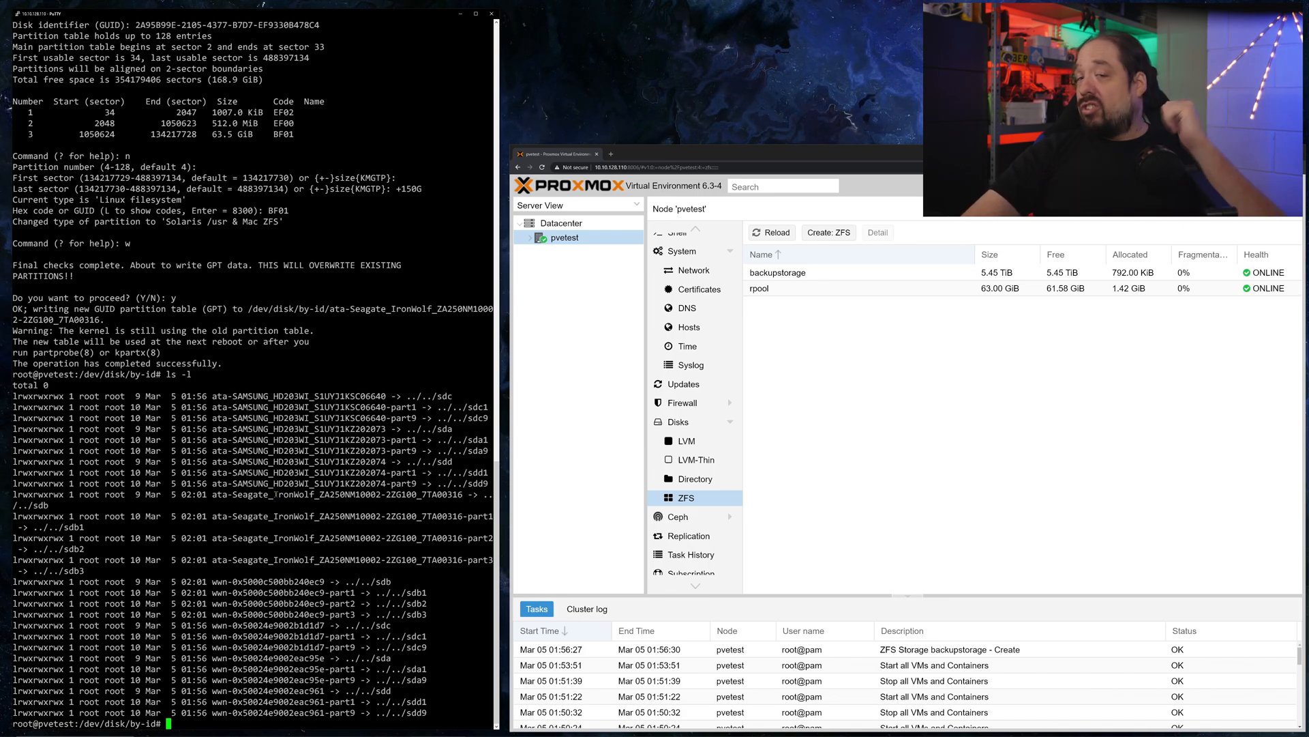
text(reboot)
Step: Reboot the server, restart the PuTTY session and log back in as root
key(Return)
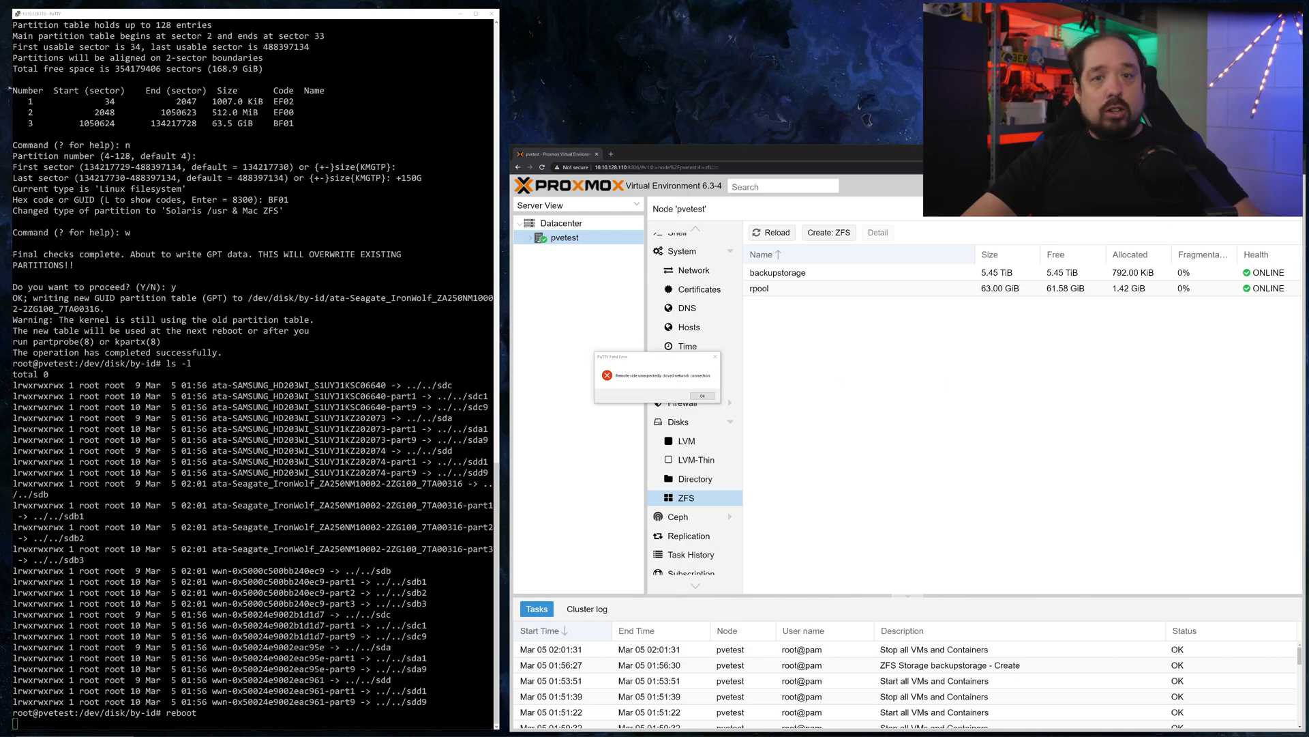
click(21, 15)
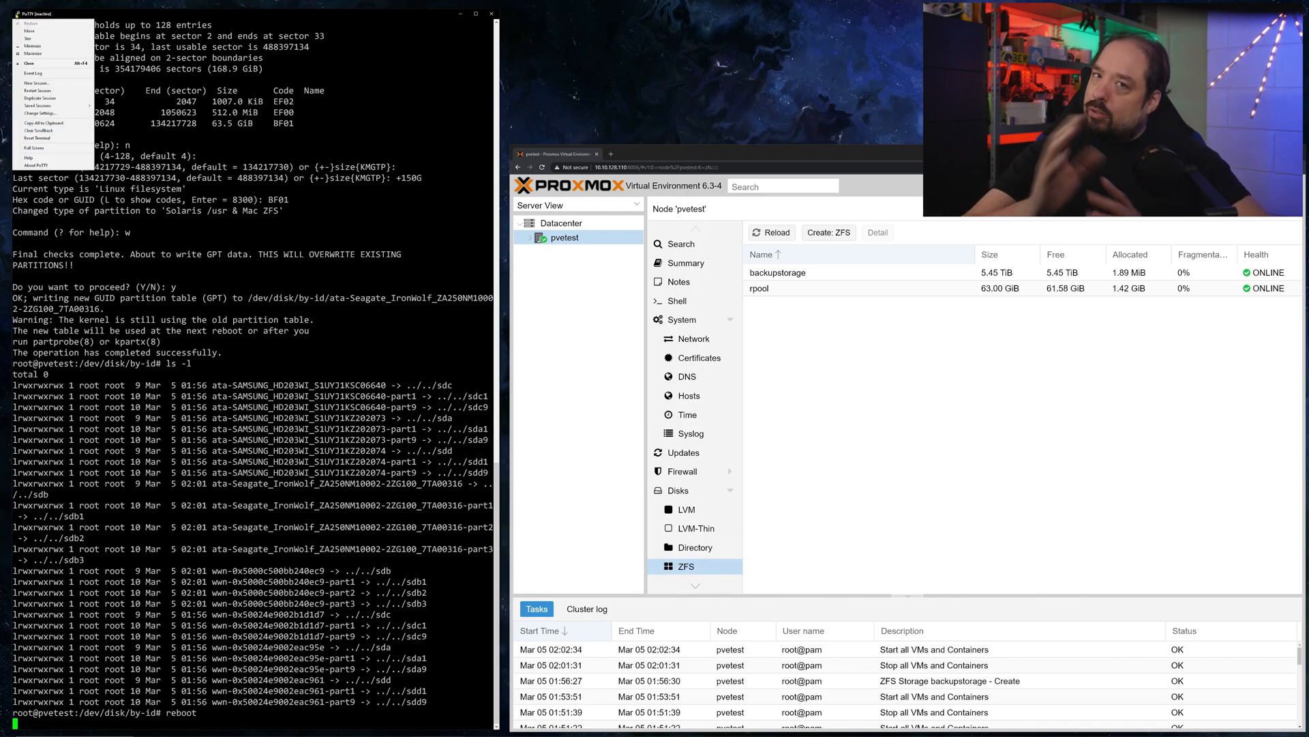
click(51, 90)
text(root)
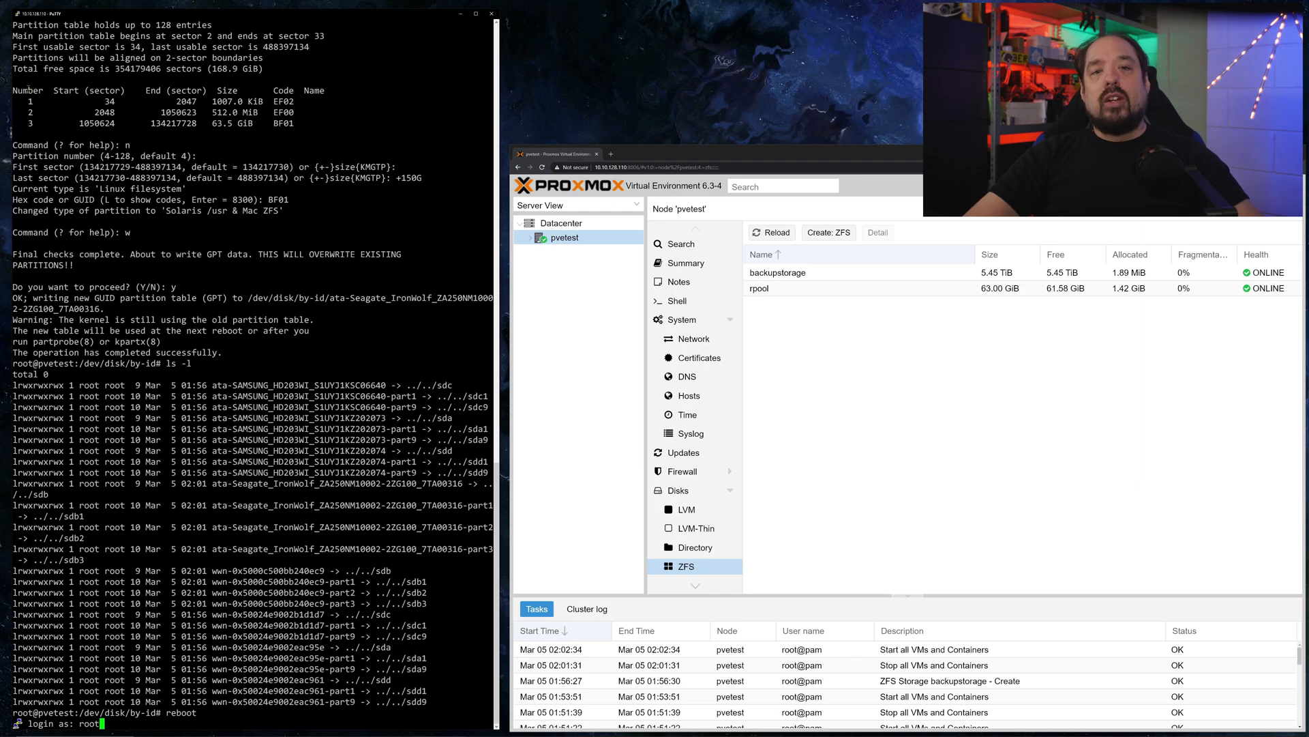
key(Return)
key(Return)
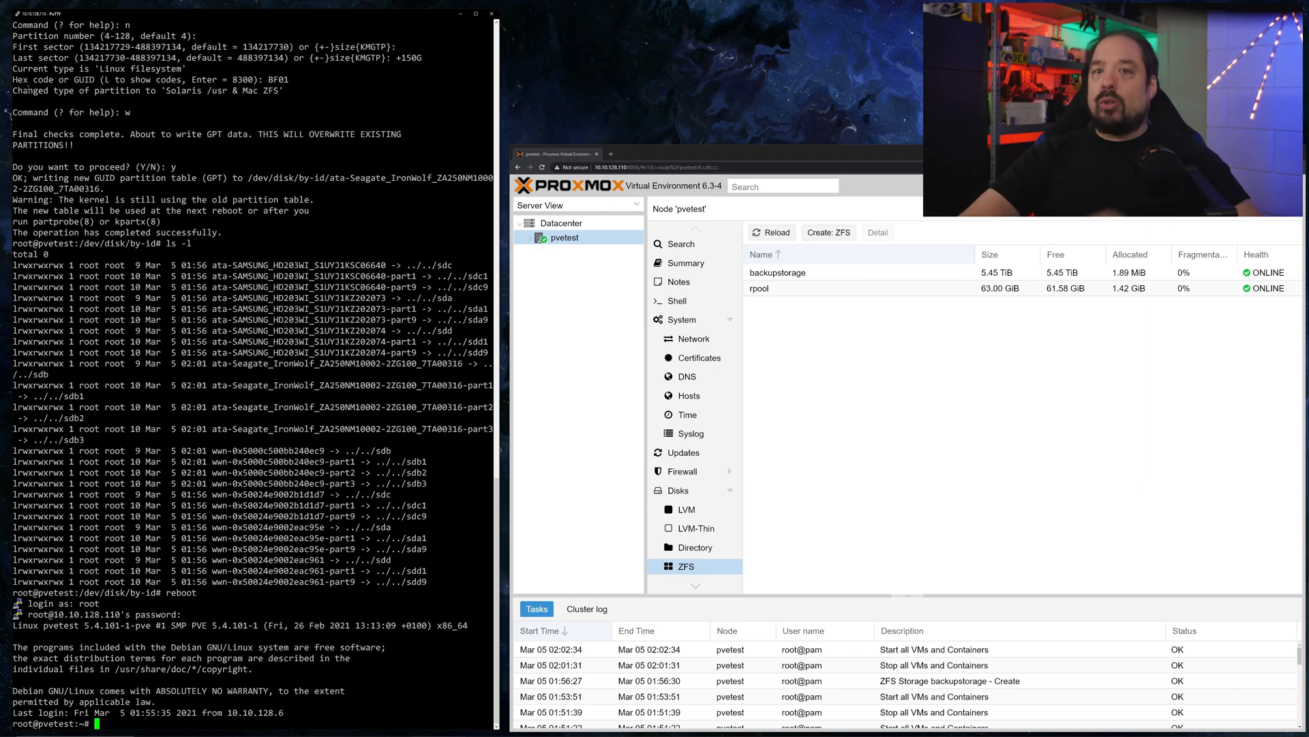
text(cd /dev/disk/by-id)
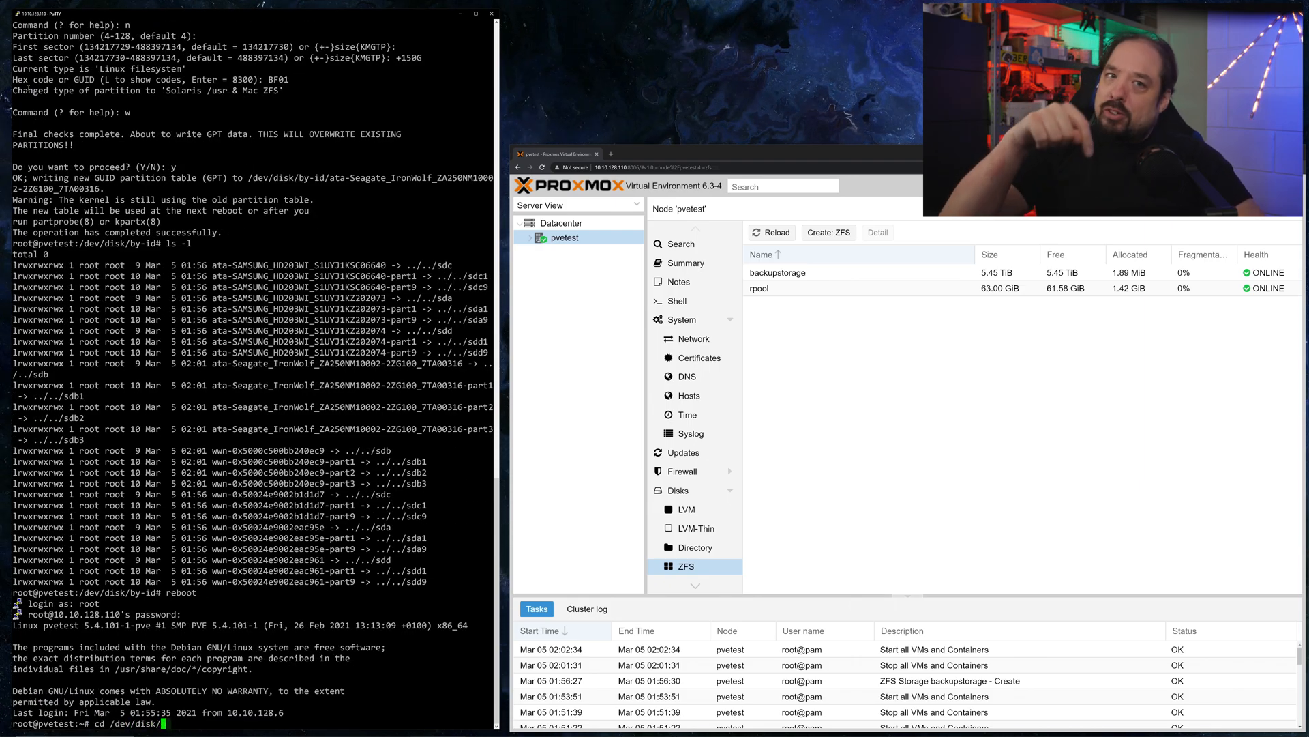
Step: List /dev/disk/by-id to confirm the IronWolf drive's new part4
key(Return)
text(ls -l)
key(Return)
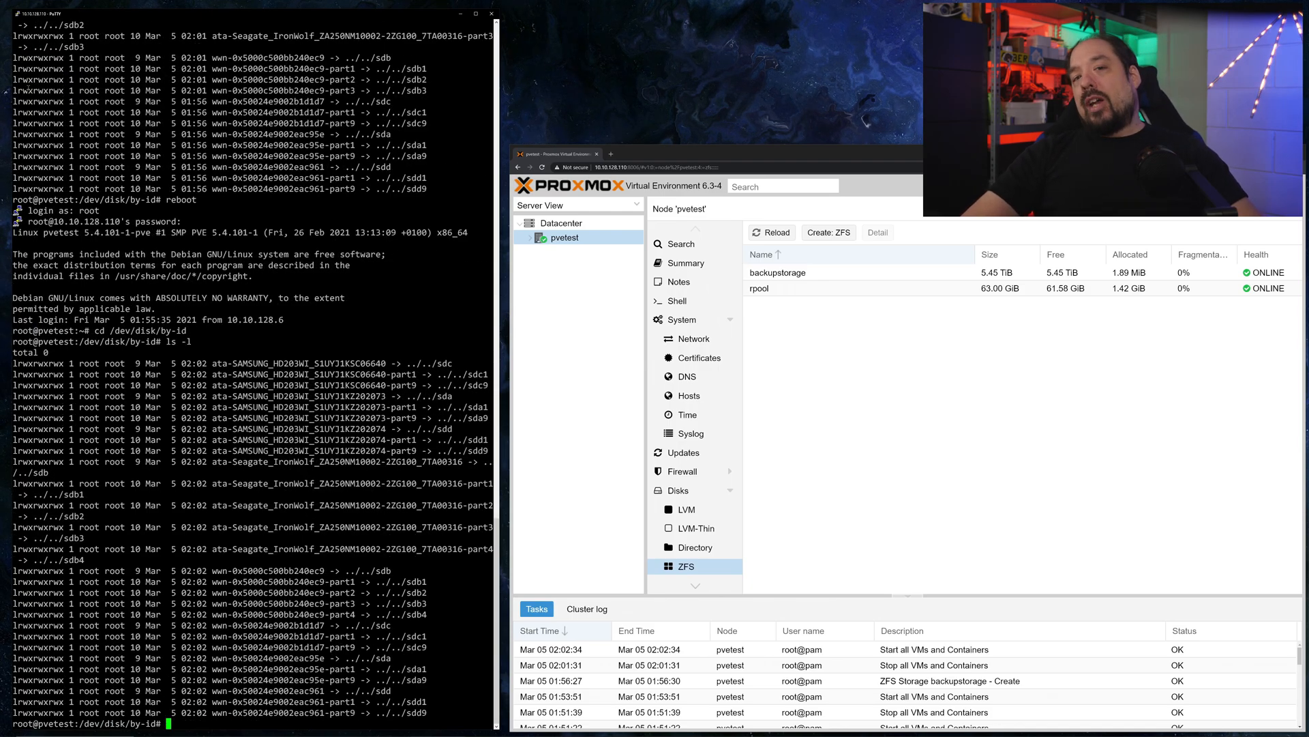
text(zpool create vmstorage -o ashift=12 rai)
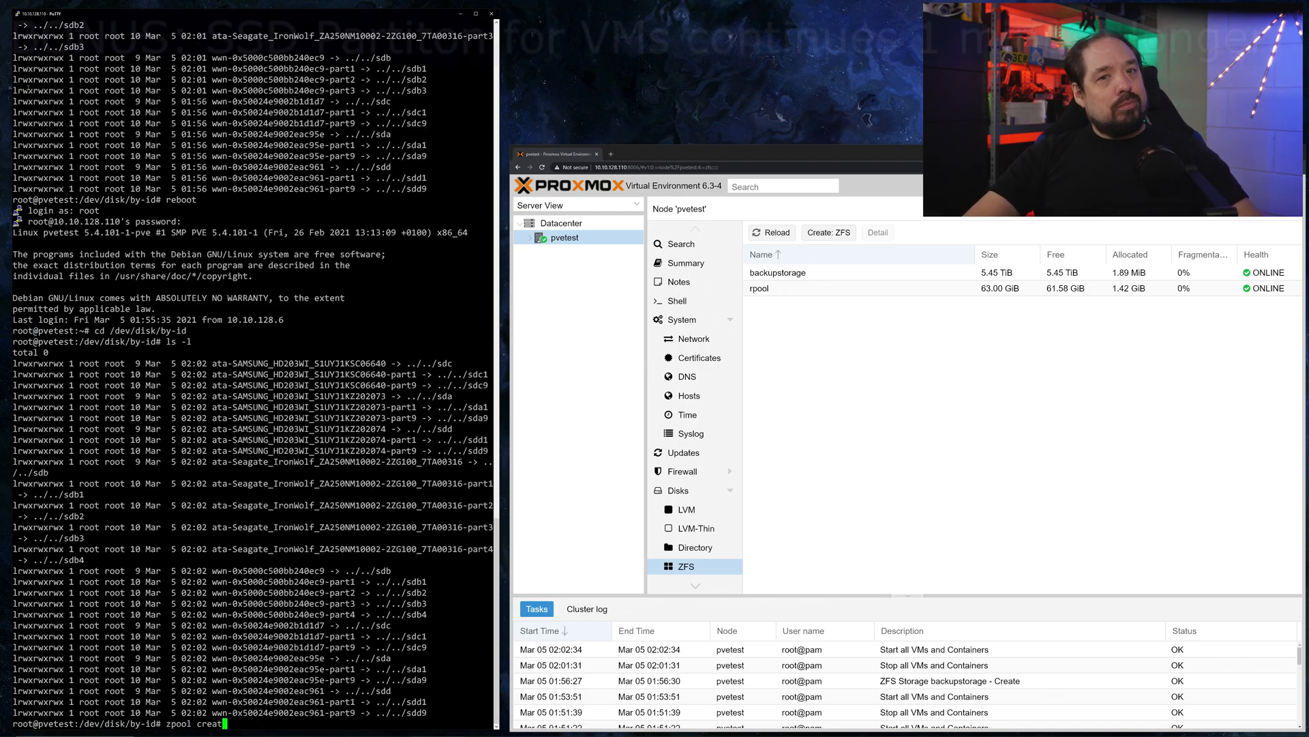